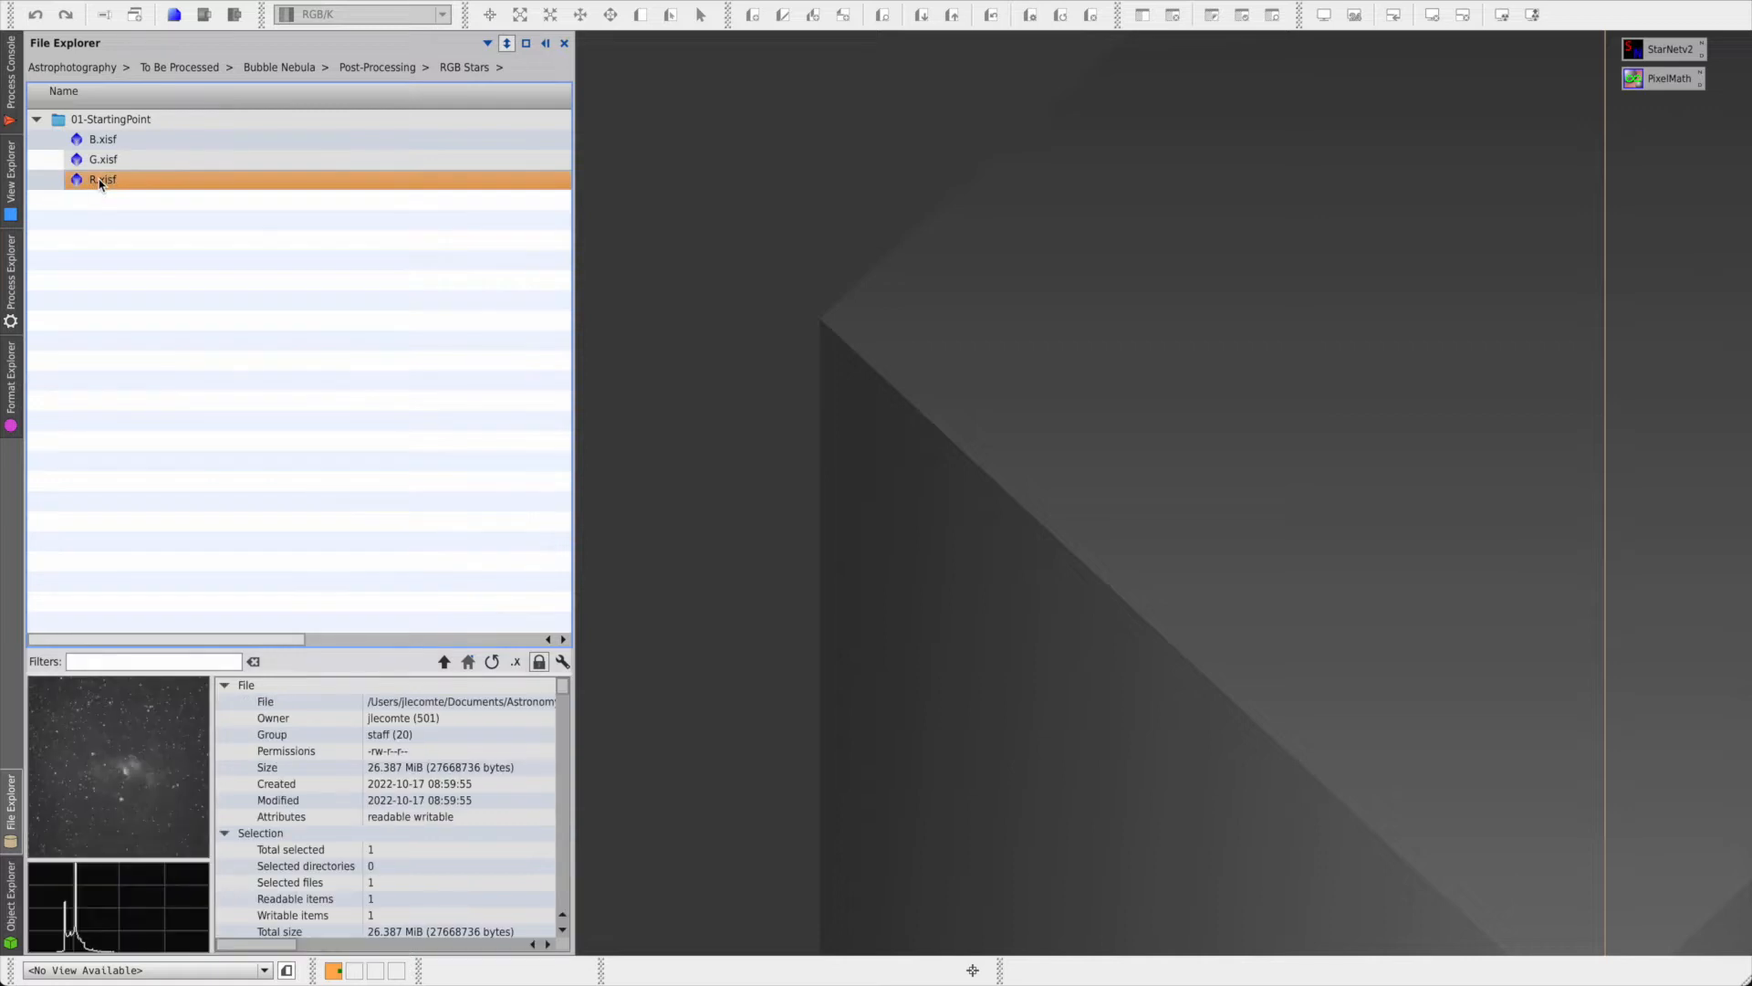
# - Open R.xisf and create a starless duplicate of it using StarNet2 with stride 256 and the linear data option
pyautogui.moveTo(99, 183); pyautogui.dragTo(797, 339)
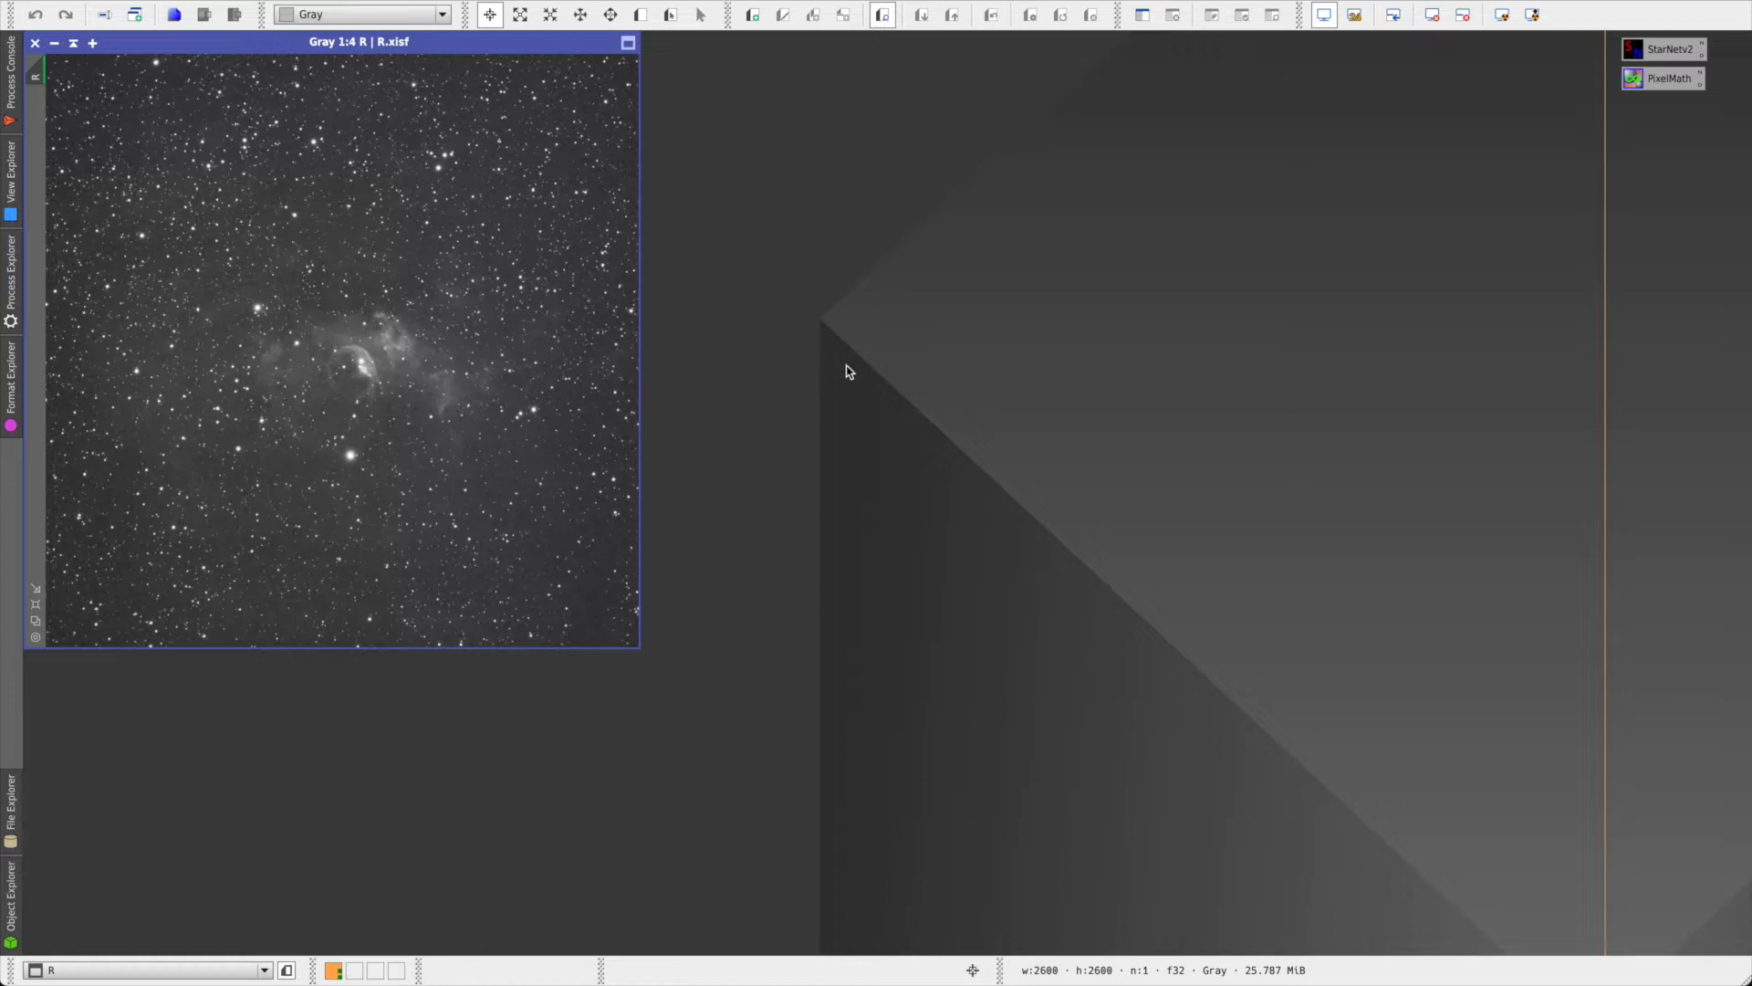
pyautogui.doubleClick(1655, 53)
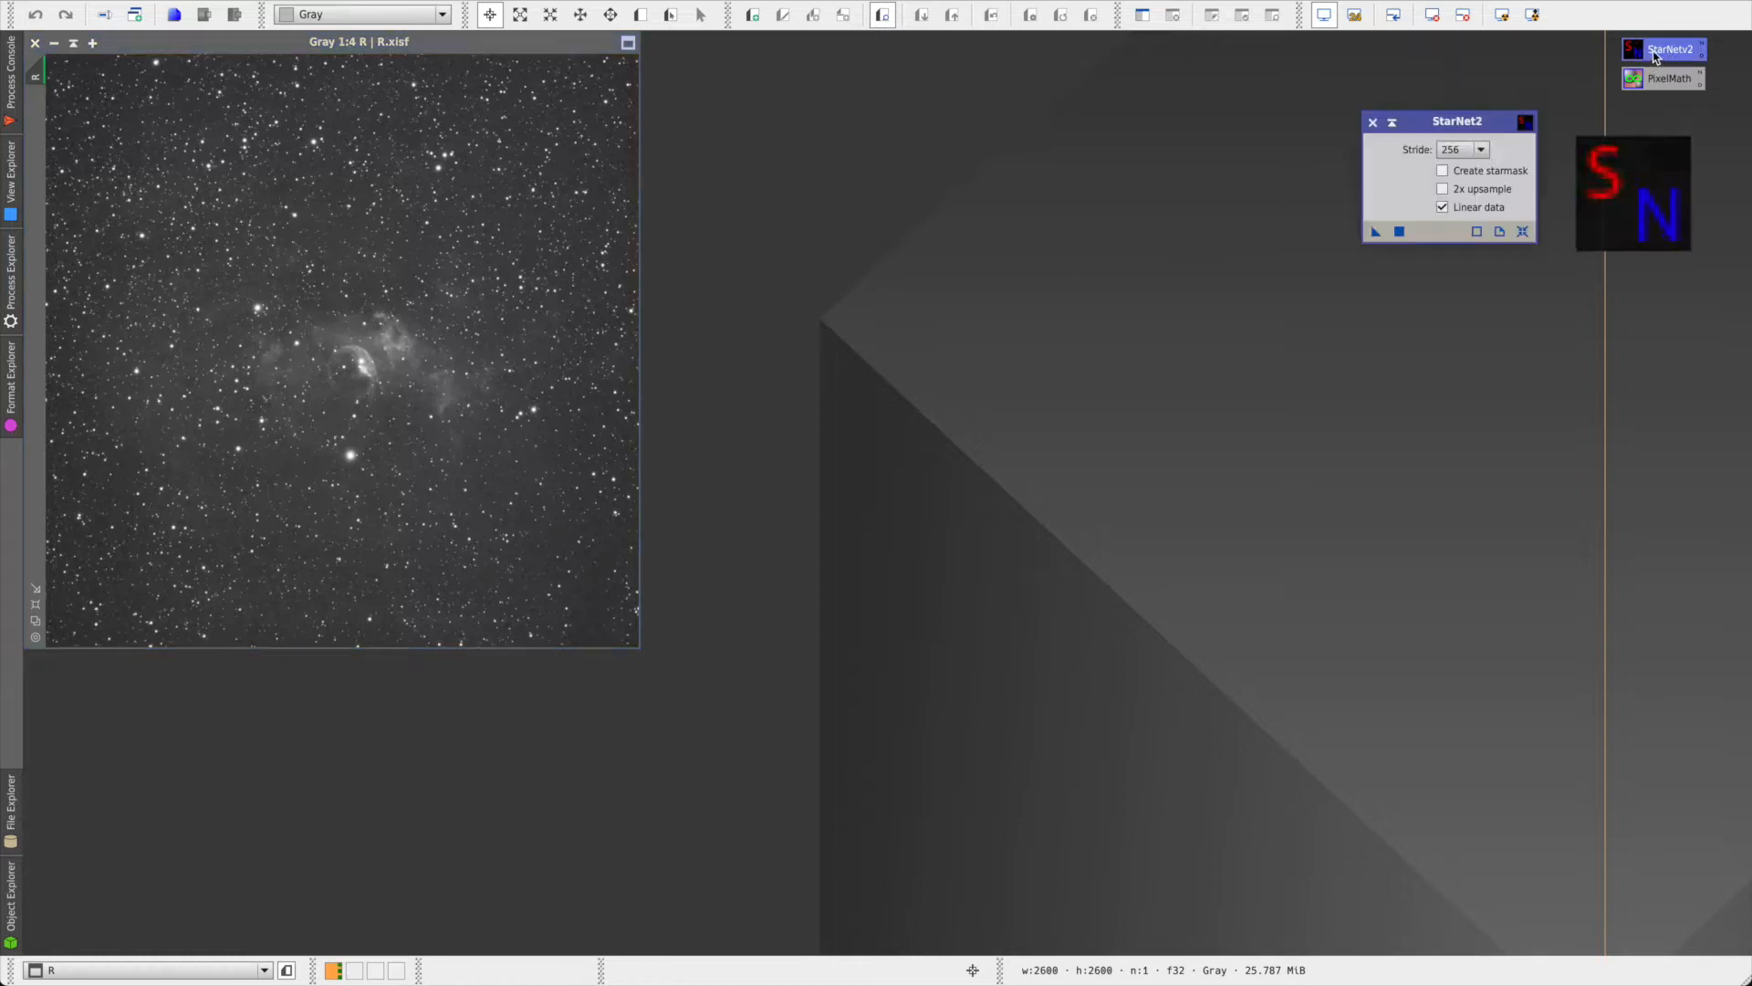
pyautogui.click(225, 52)
pyautogui.moveTo(35, 77); pyautogui.dragTo(778, 333)
pyautogui.moveTo(903, 325); pyautogui.dragTo(464, 239)
pyautogui.moveTo(1376, 235); pyautogui.dragTo(701, 461)
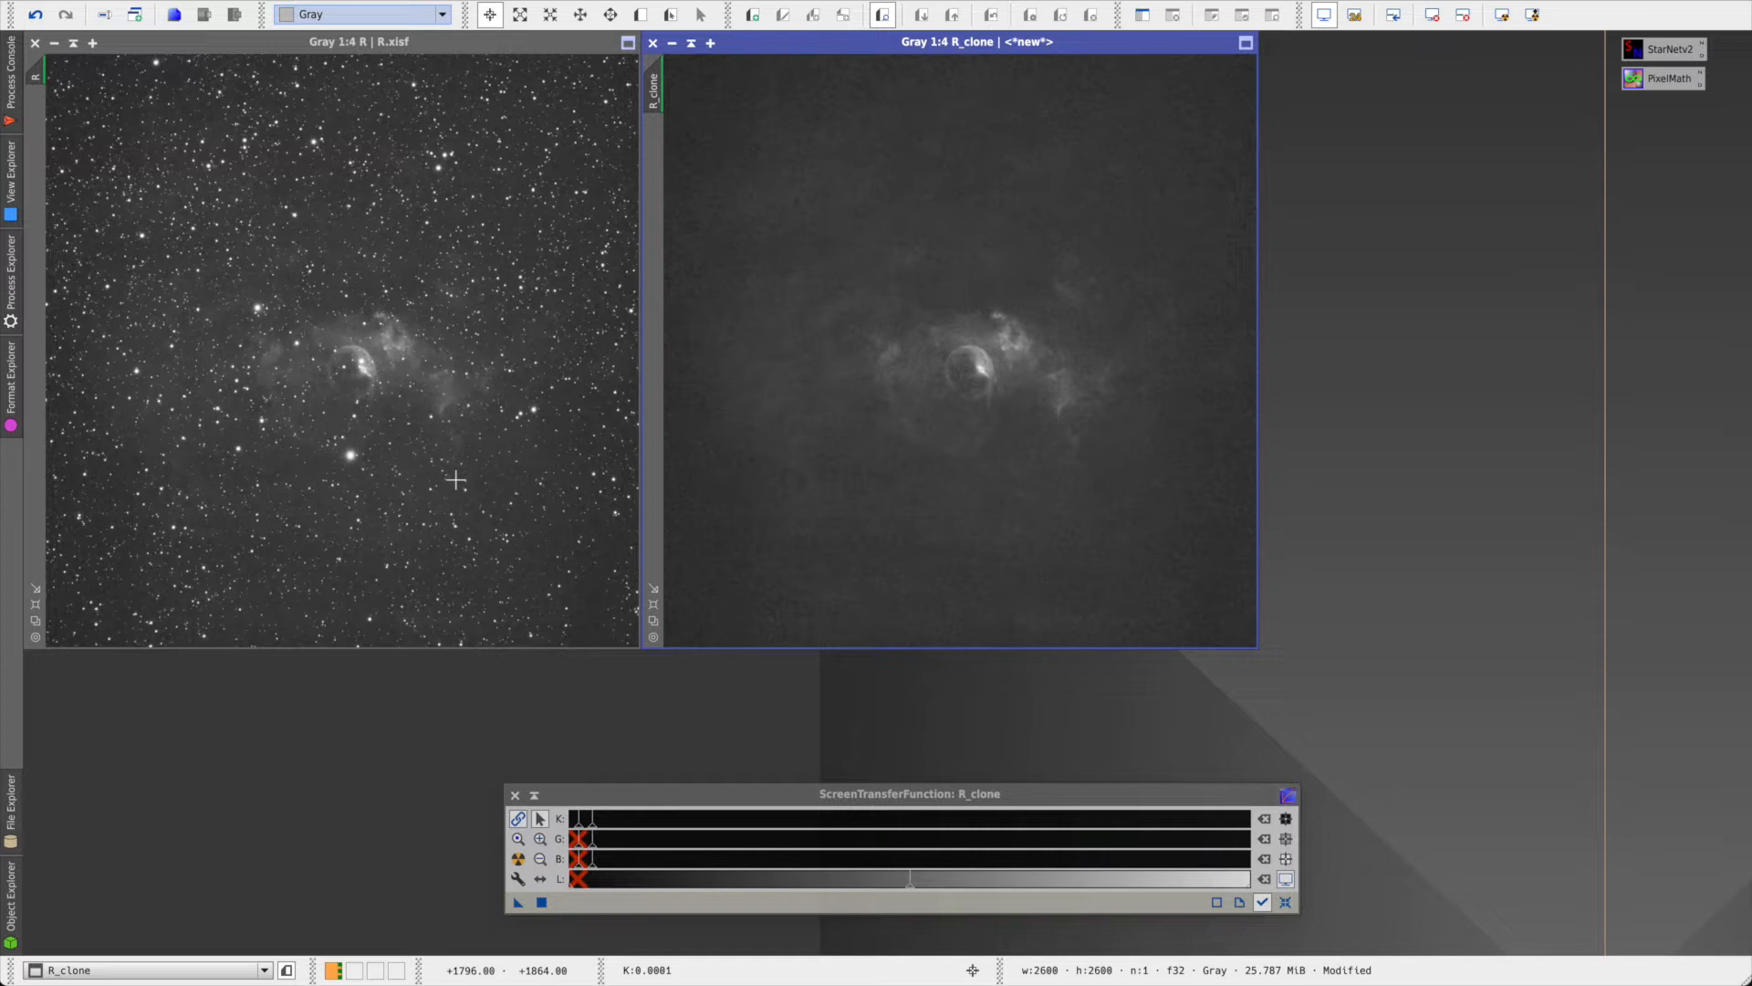
# - Rename the original R image as Stars and its starless duplicate as Starless
pyautogui.doubleClick(40, 75)
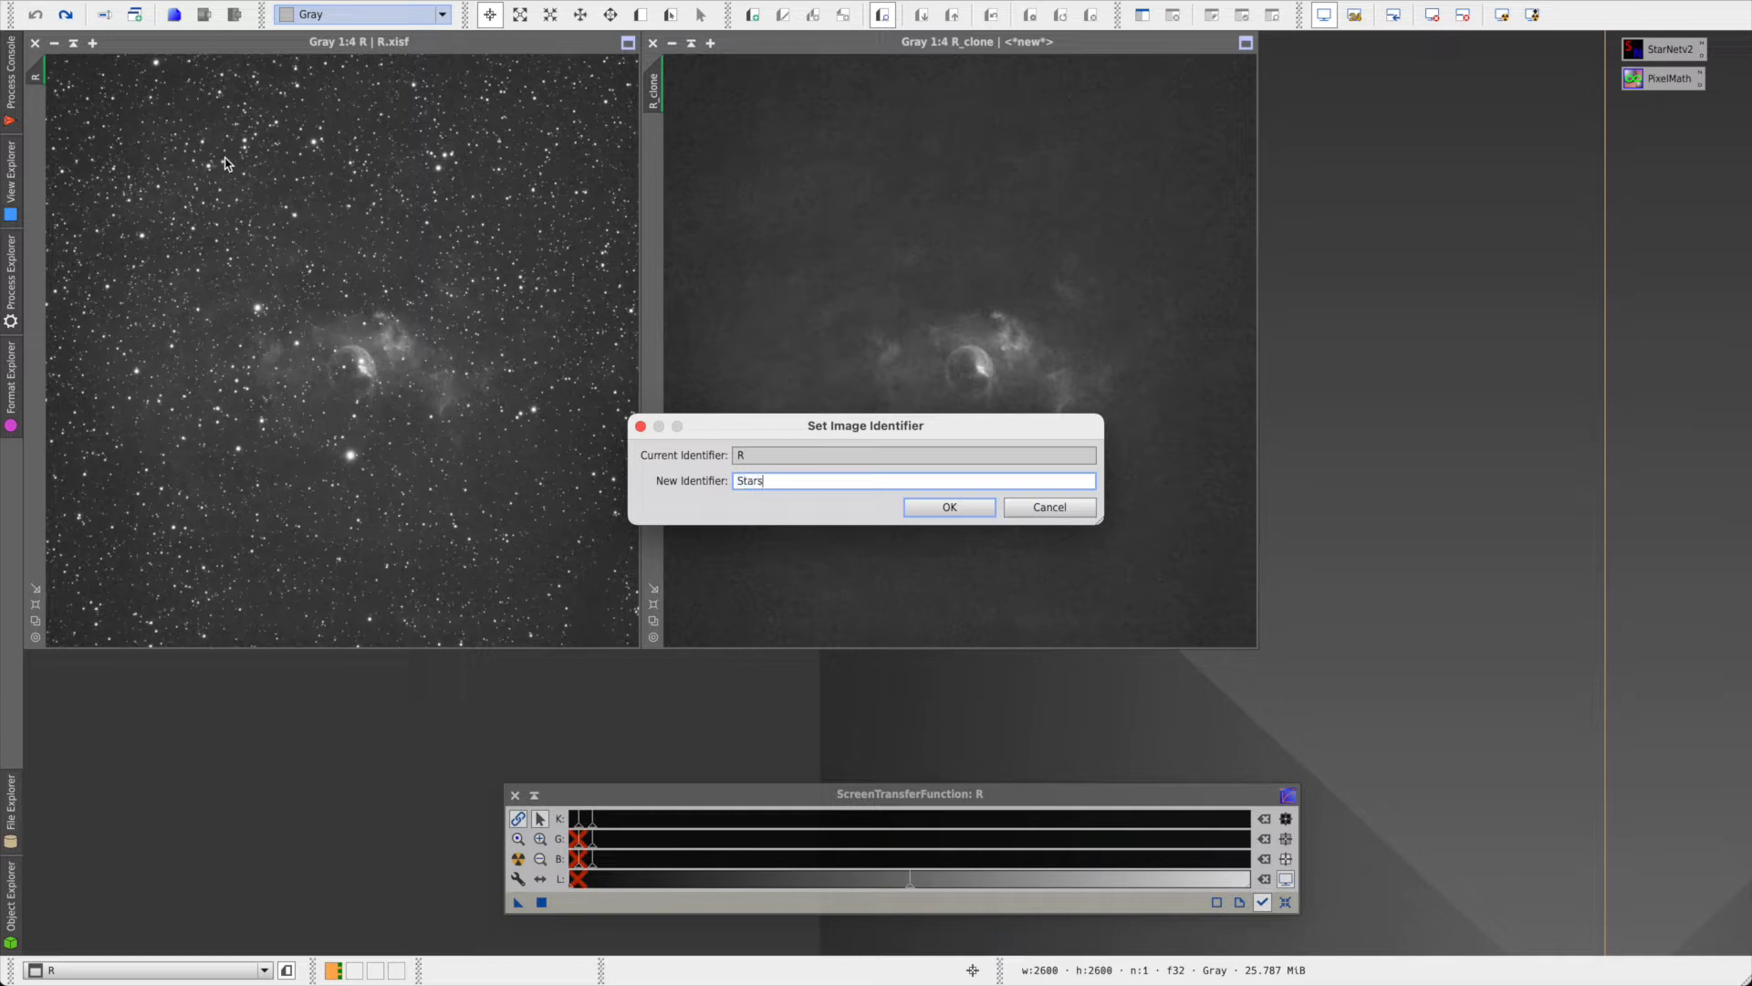
pyautogui.click(944, 504)
pyautogui.doubleClick(654, 92)
pyautogui.write('Starless')
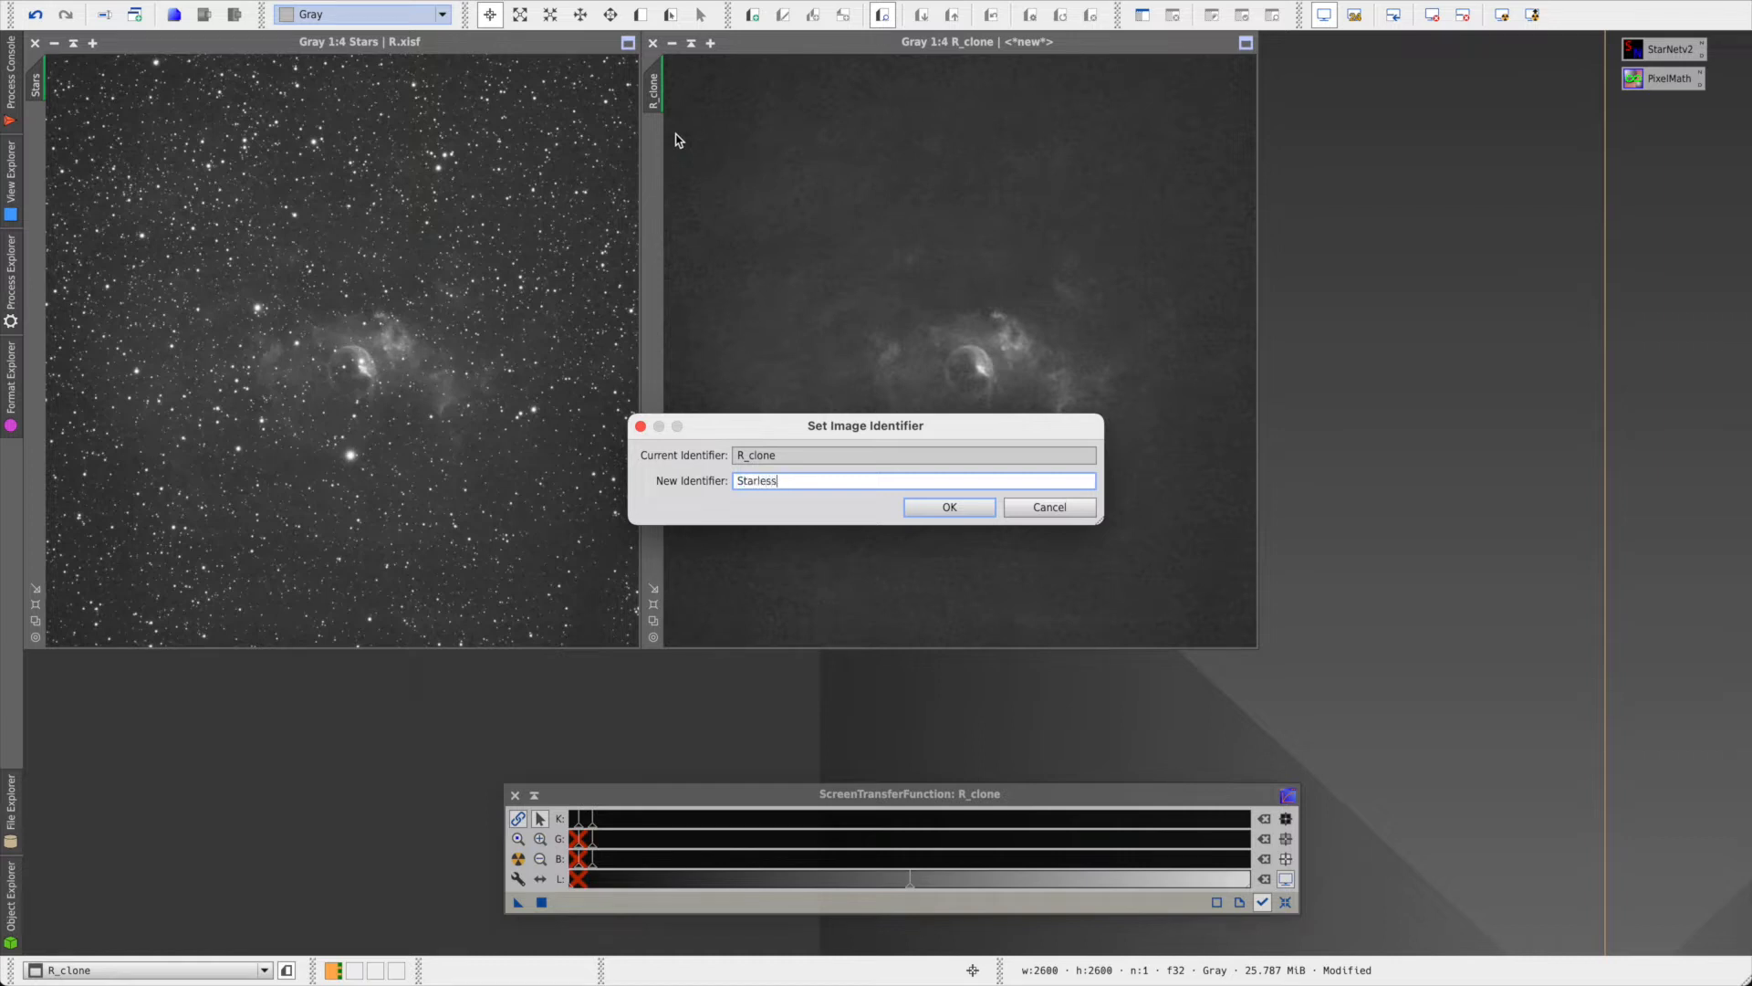
pyautogui.click(982, 509)
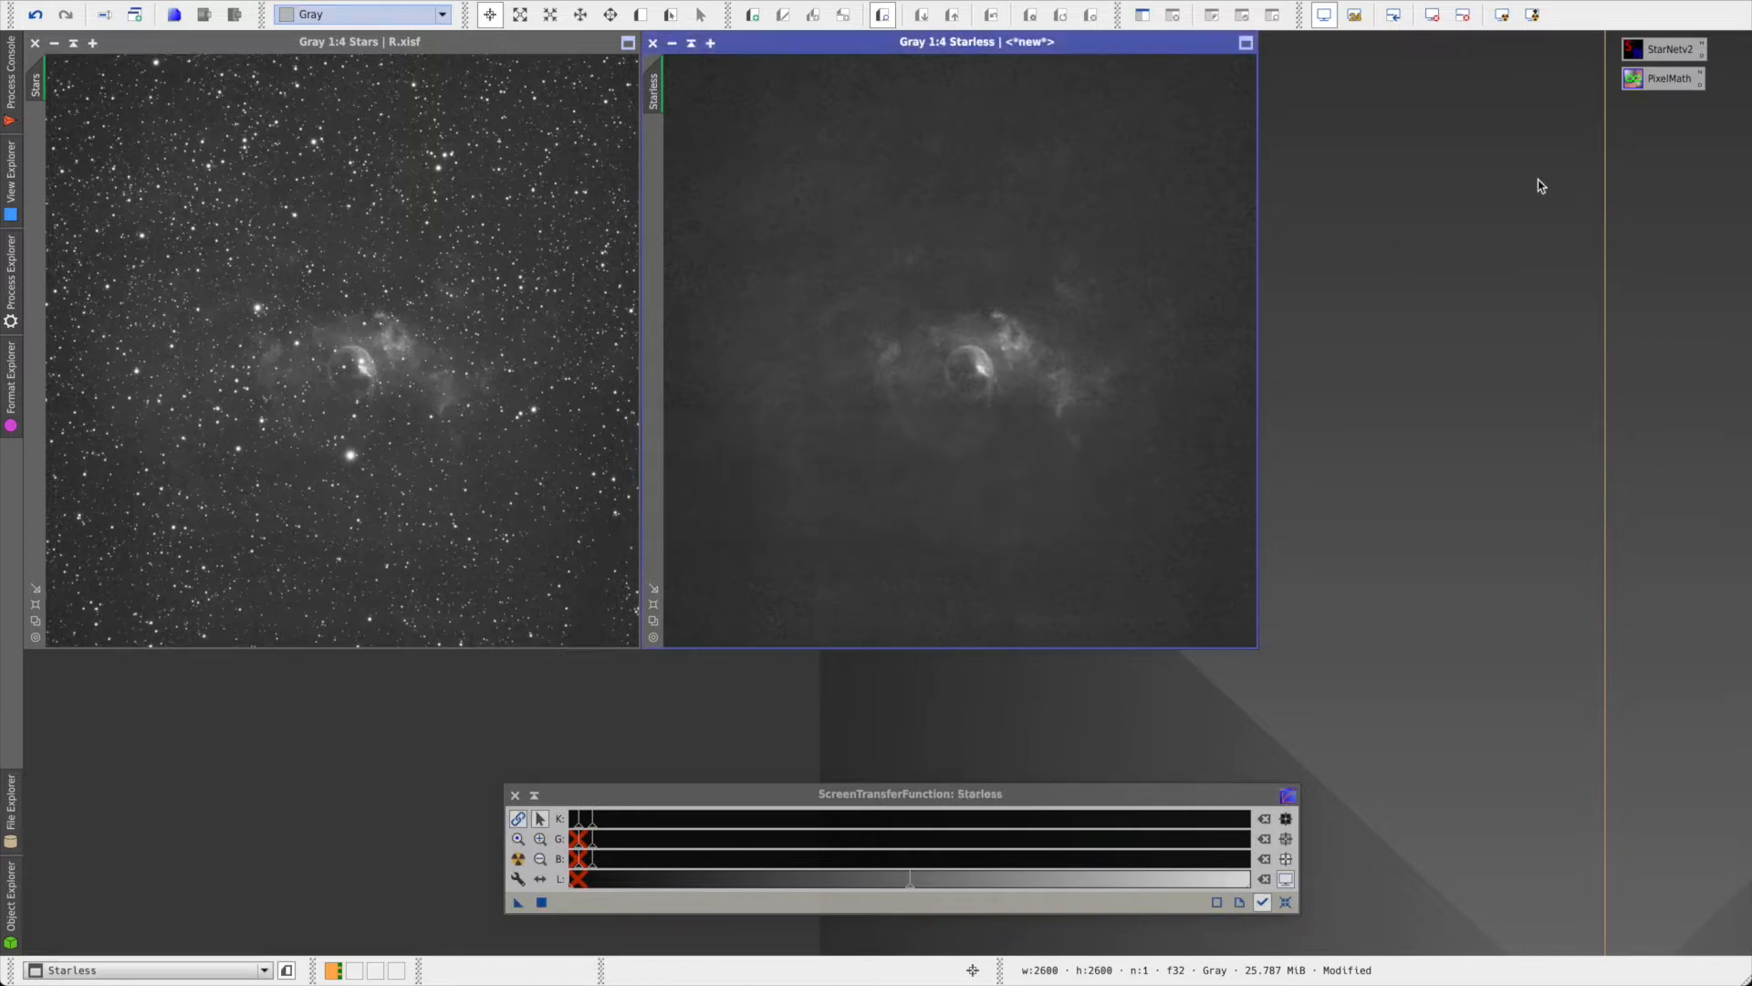
# - Apply the PixelMath expression ~(~Stars/~Starless) to the Stars image to leave only the stars
pyautogui.doubleClick(1654, 80)
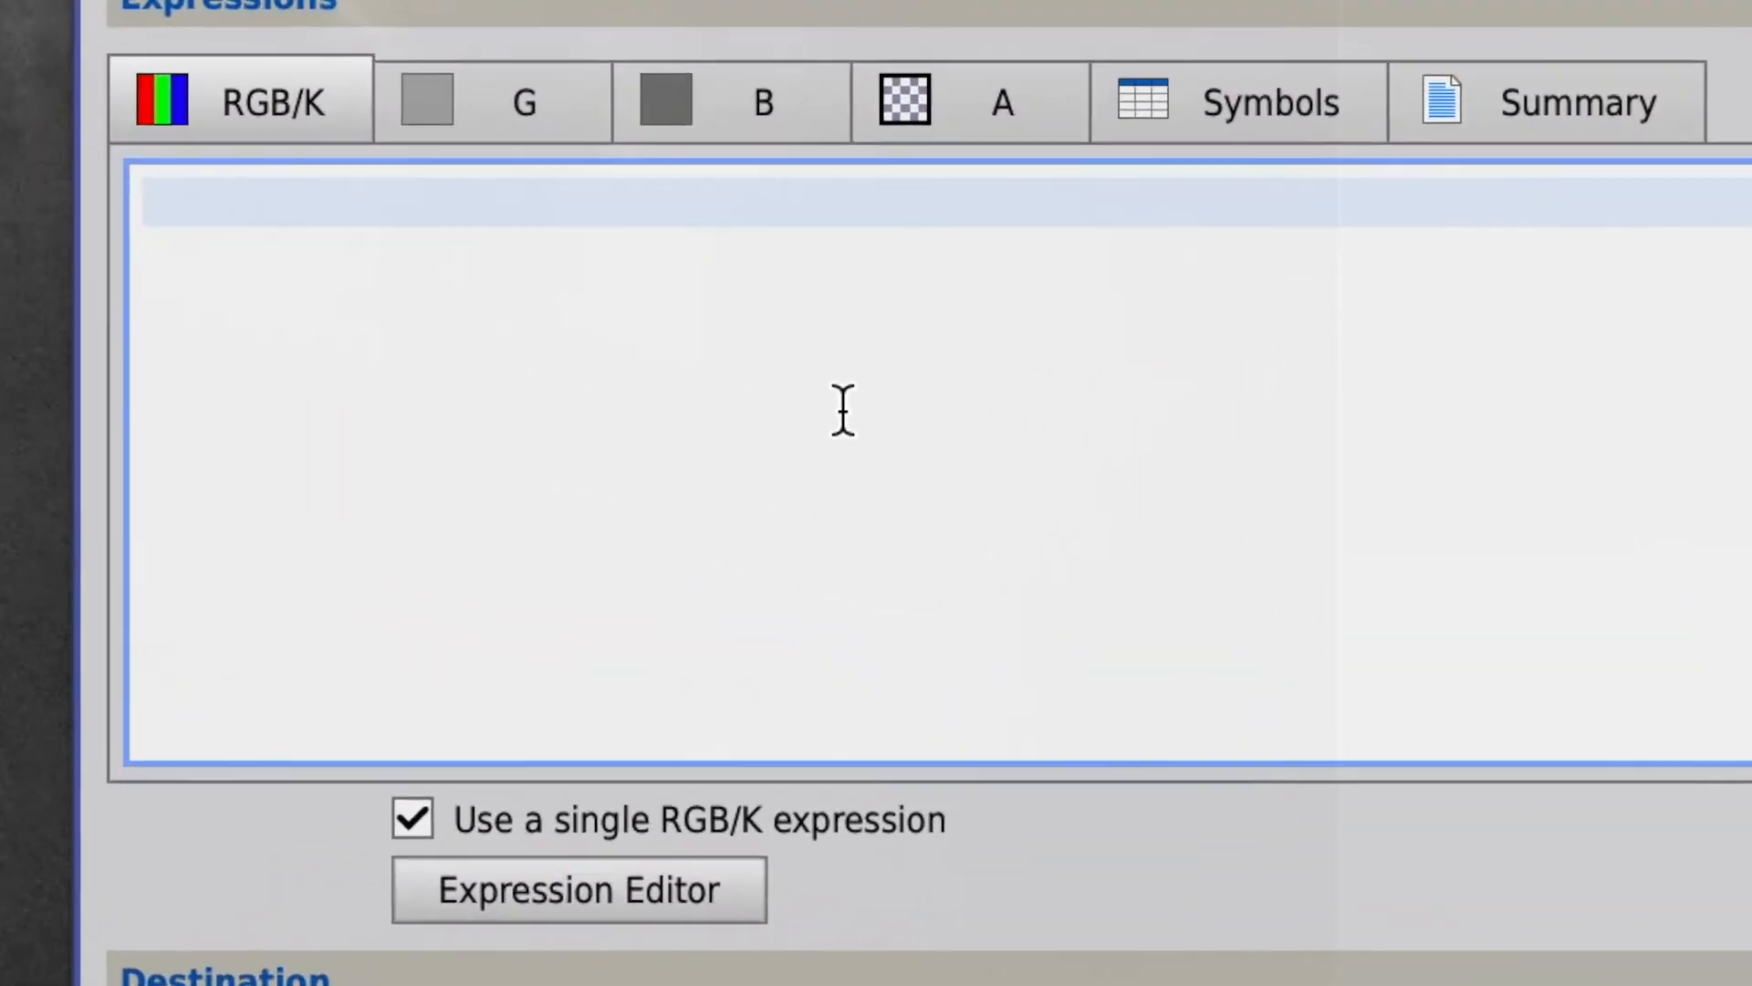
pyautogui.write('~(~Stars/~Starless')
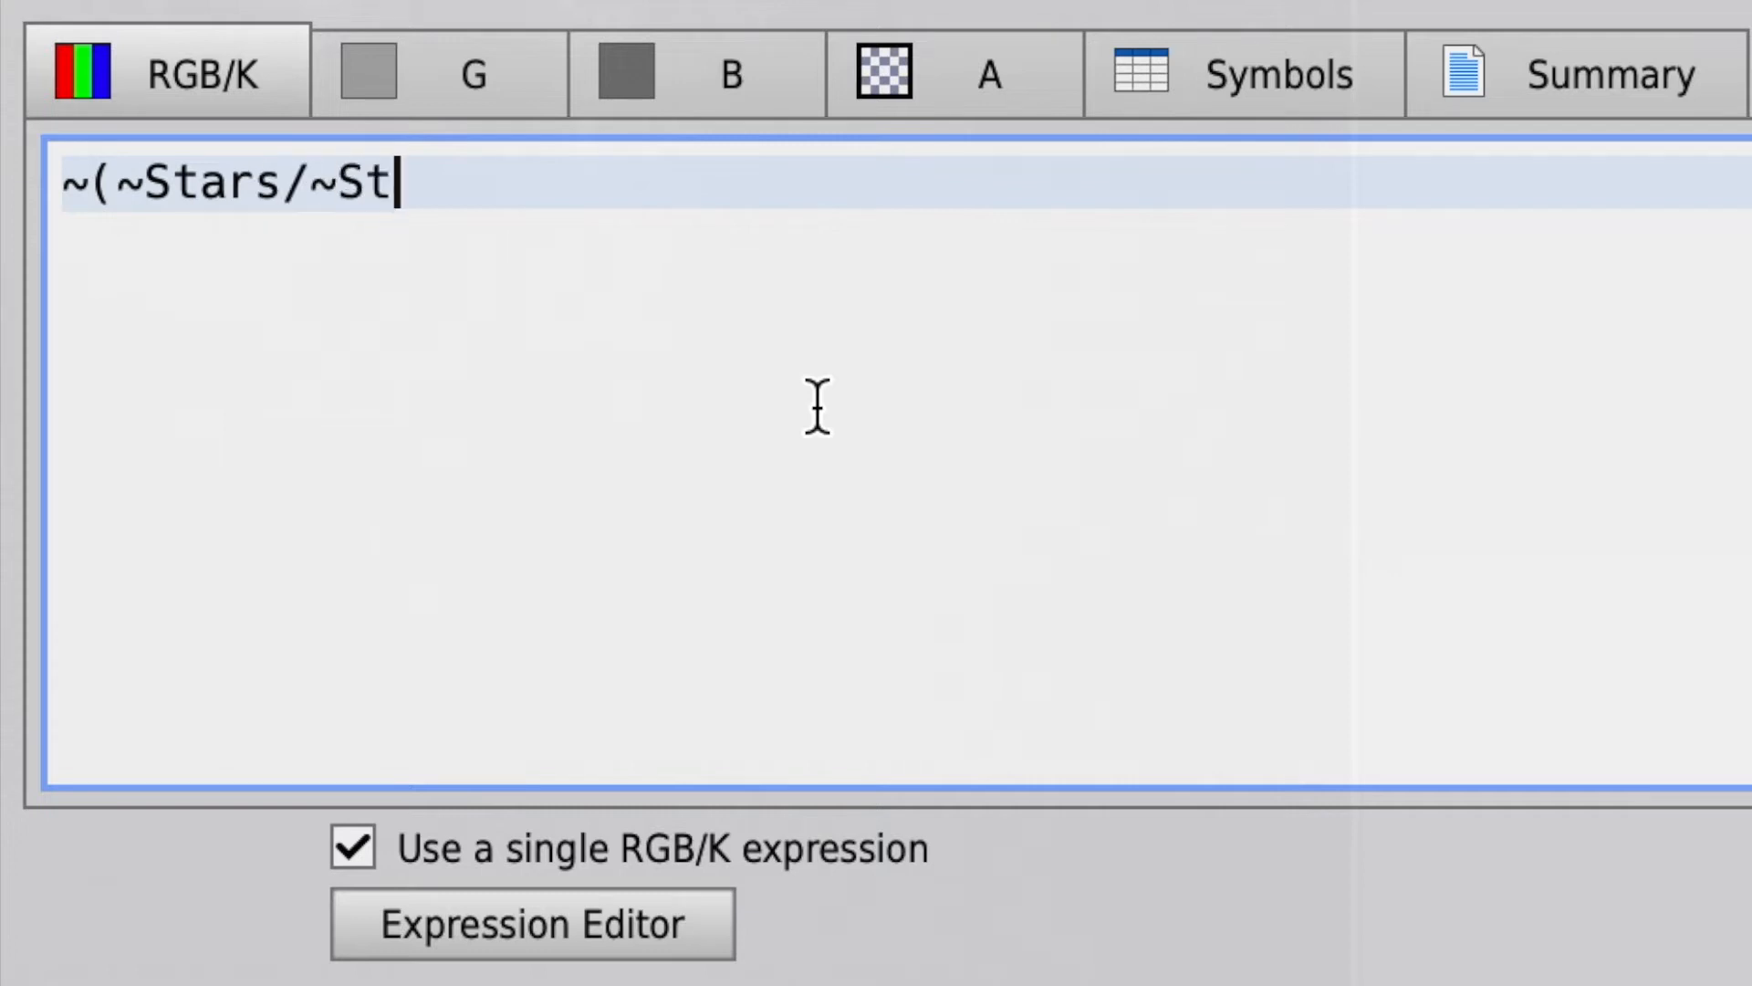
pyautogui.write(')')
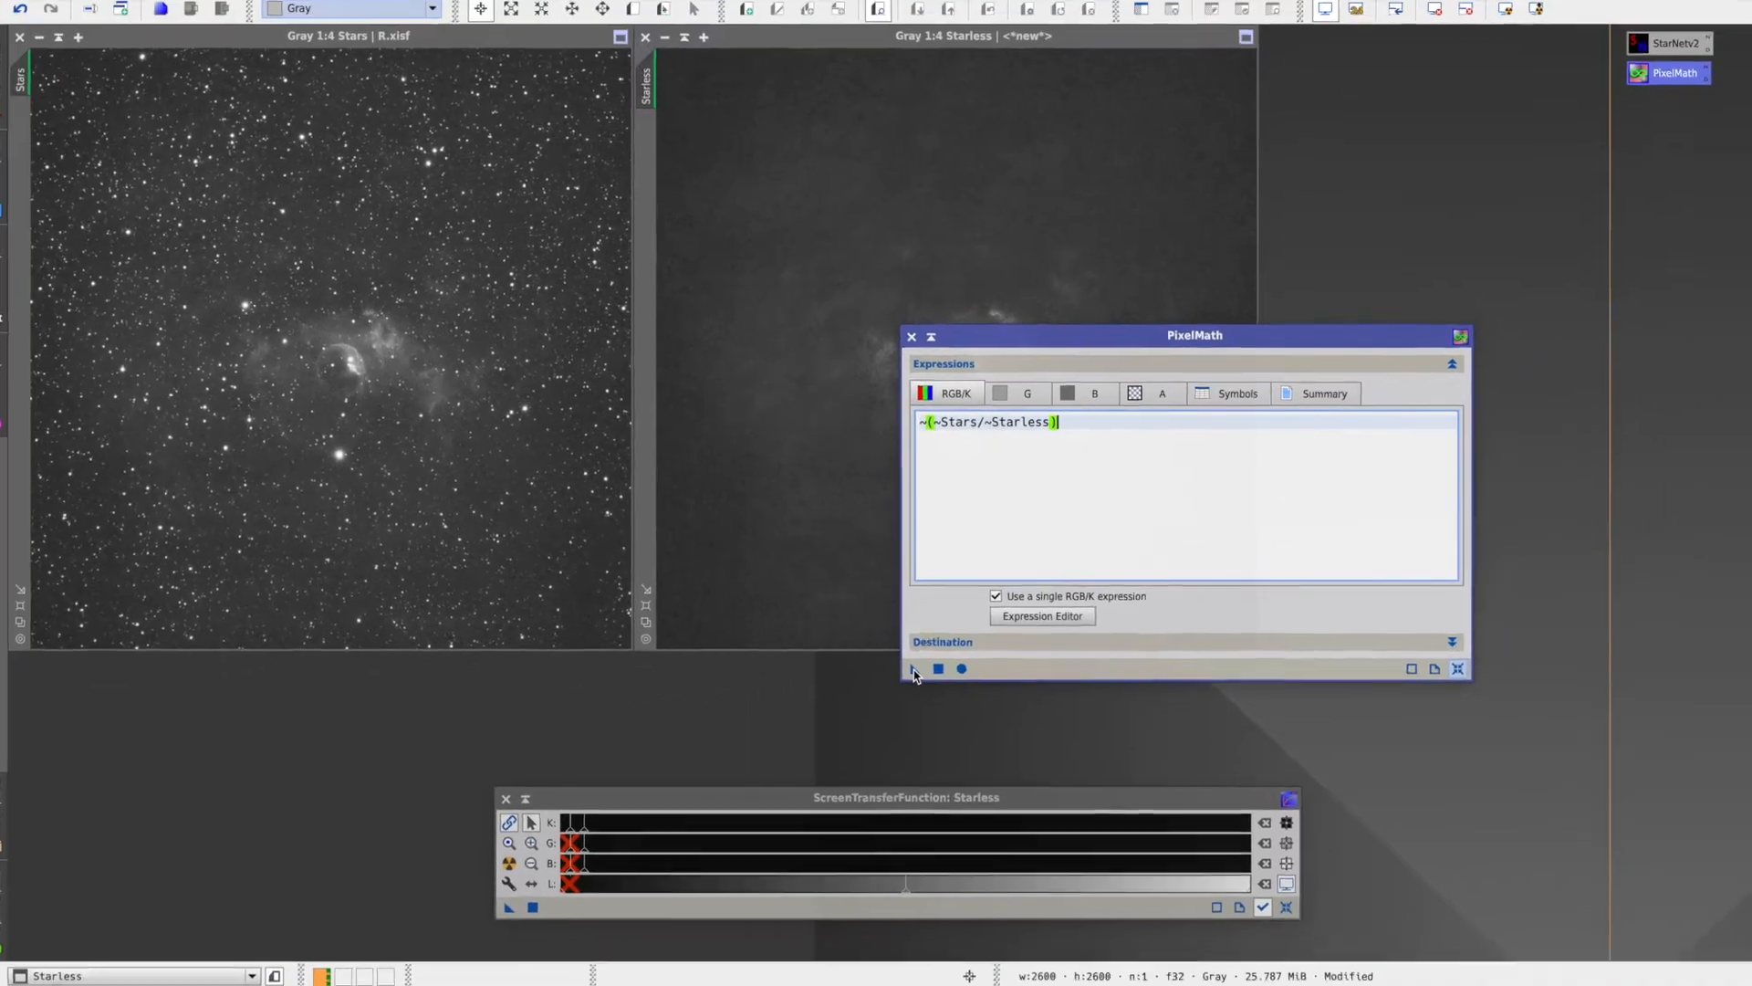
pyautogui.moveTo(802, 726); pyautogui.dragTo(66, 371)
pyautogui.moveTo(383, 408); pyautogui.dragTo(381, 407)
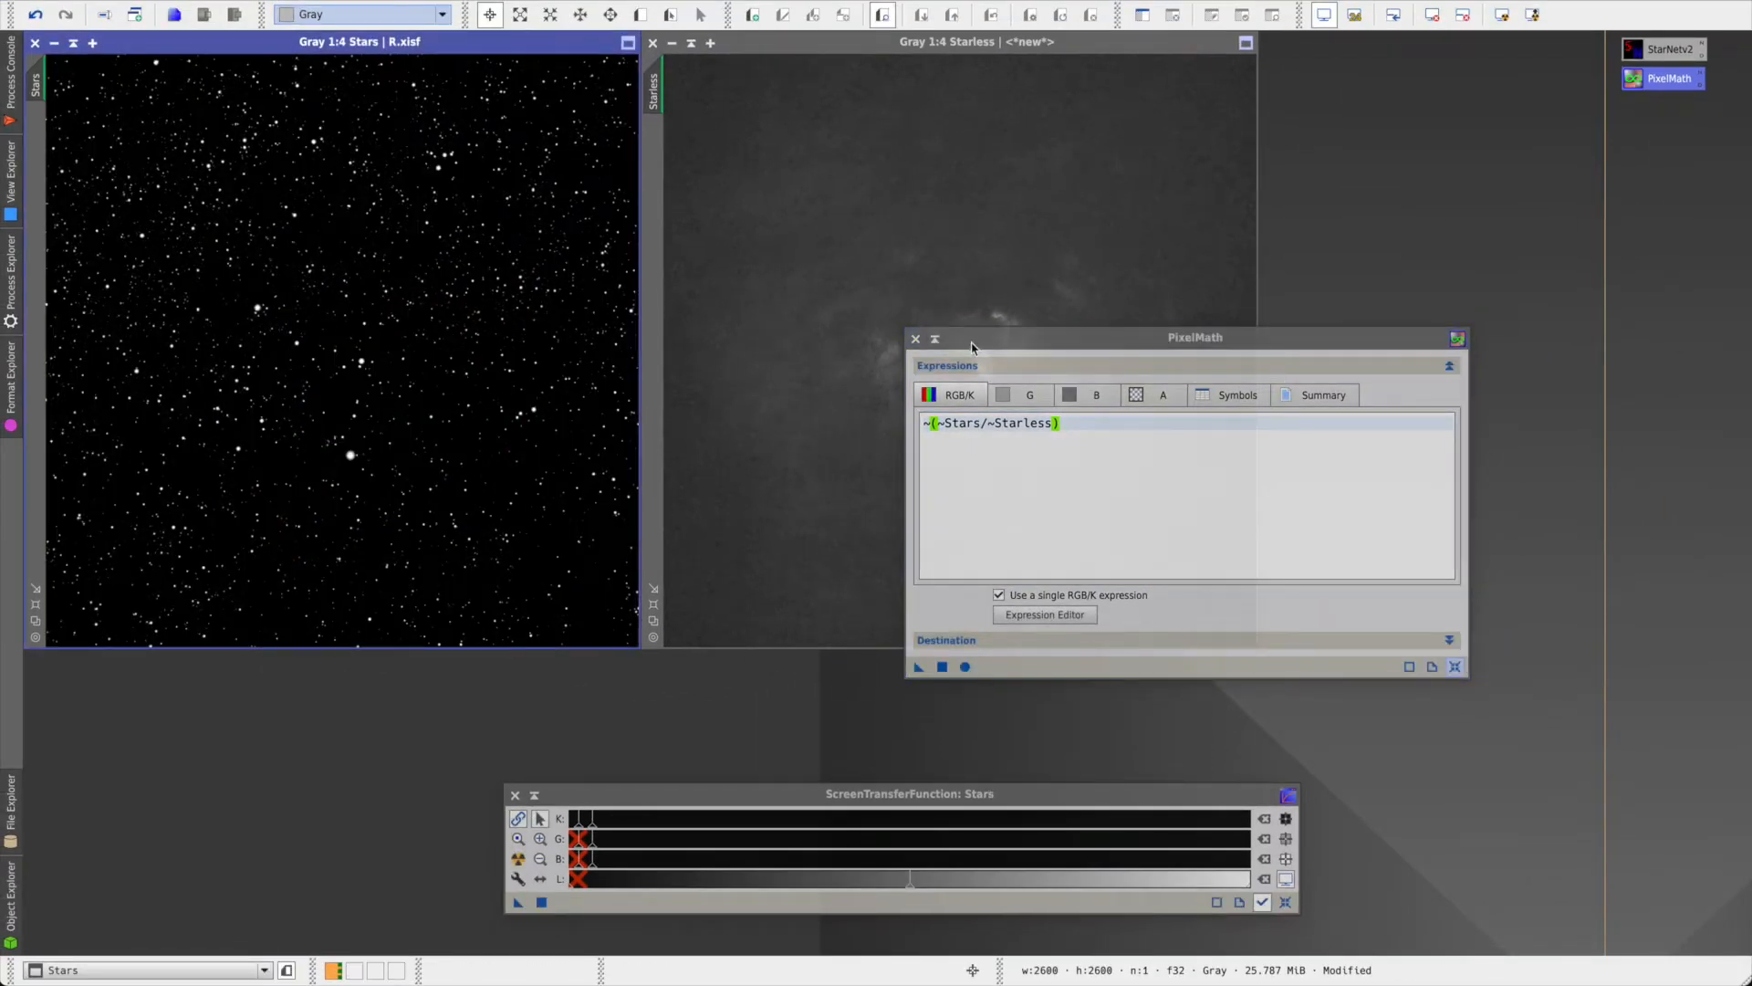
pyautogui.click(916, 339)
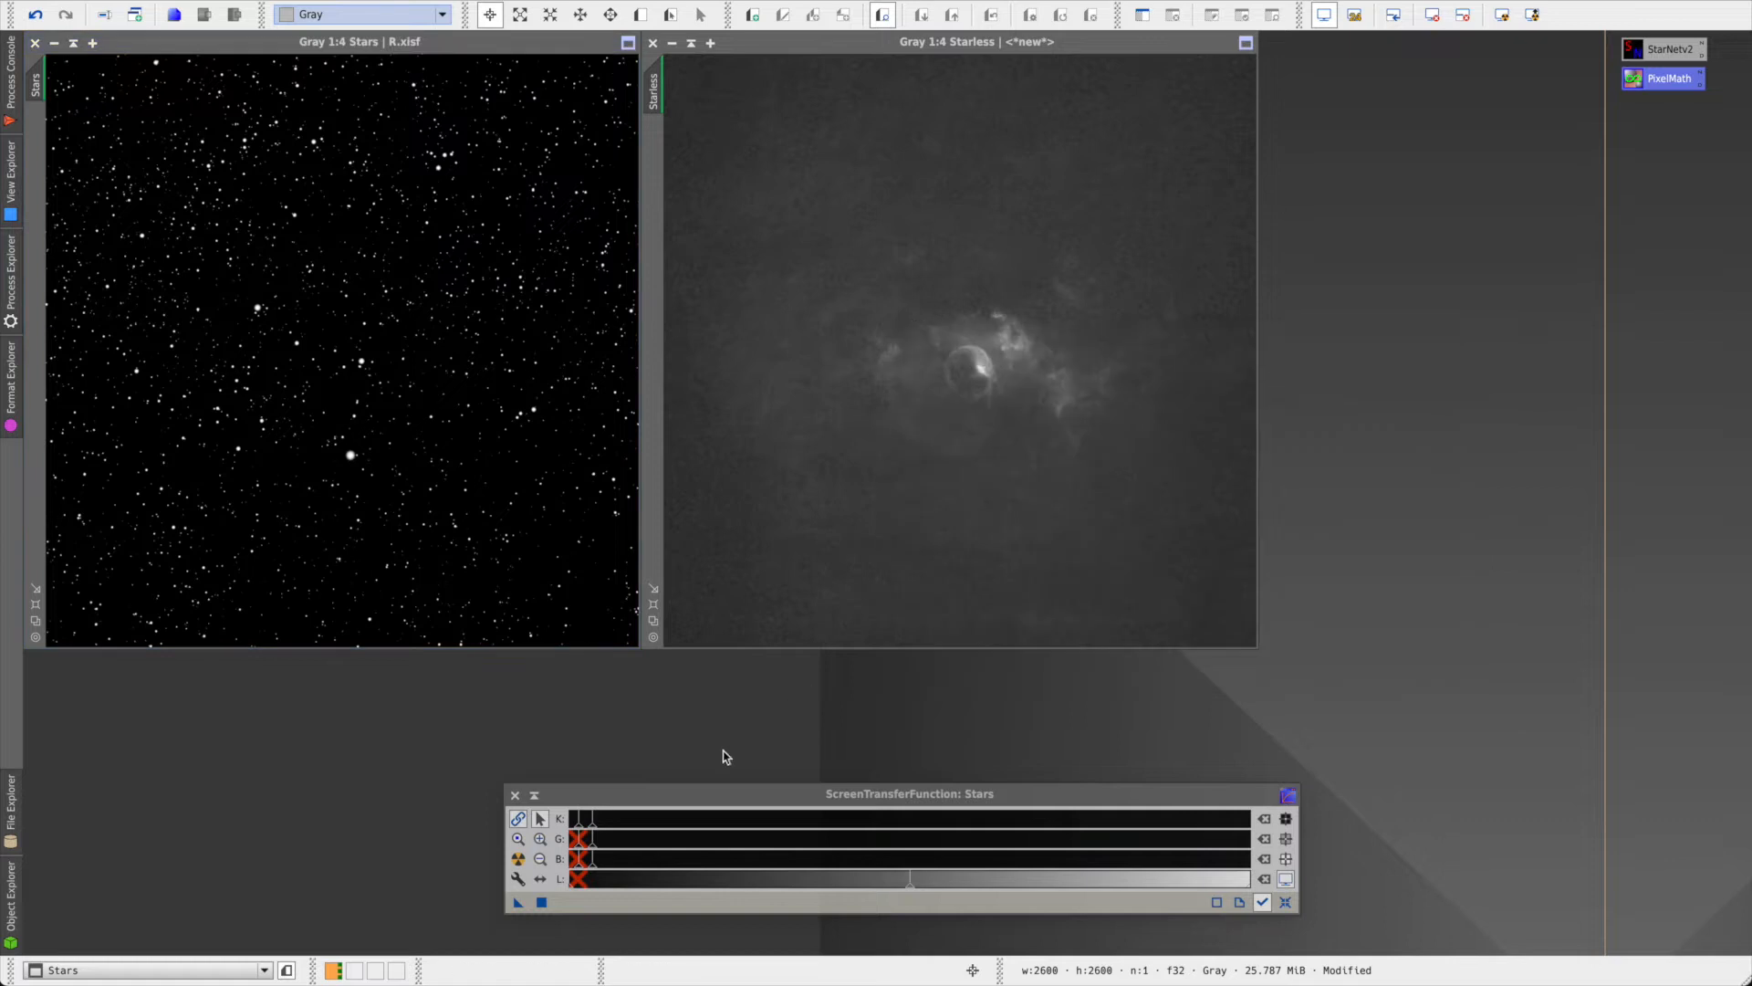
# - Reset the screen stretch of the Stars image and brighten its display manually by lowering the midtones in ScreenTransferFunction
pyautogui.click(609, 793)
pyautogui.click(1433, 22)
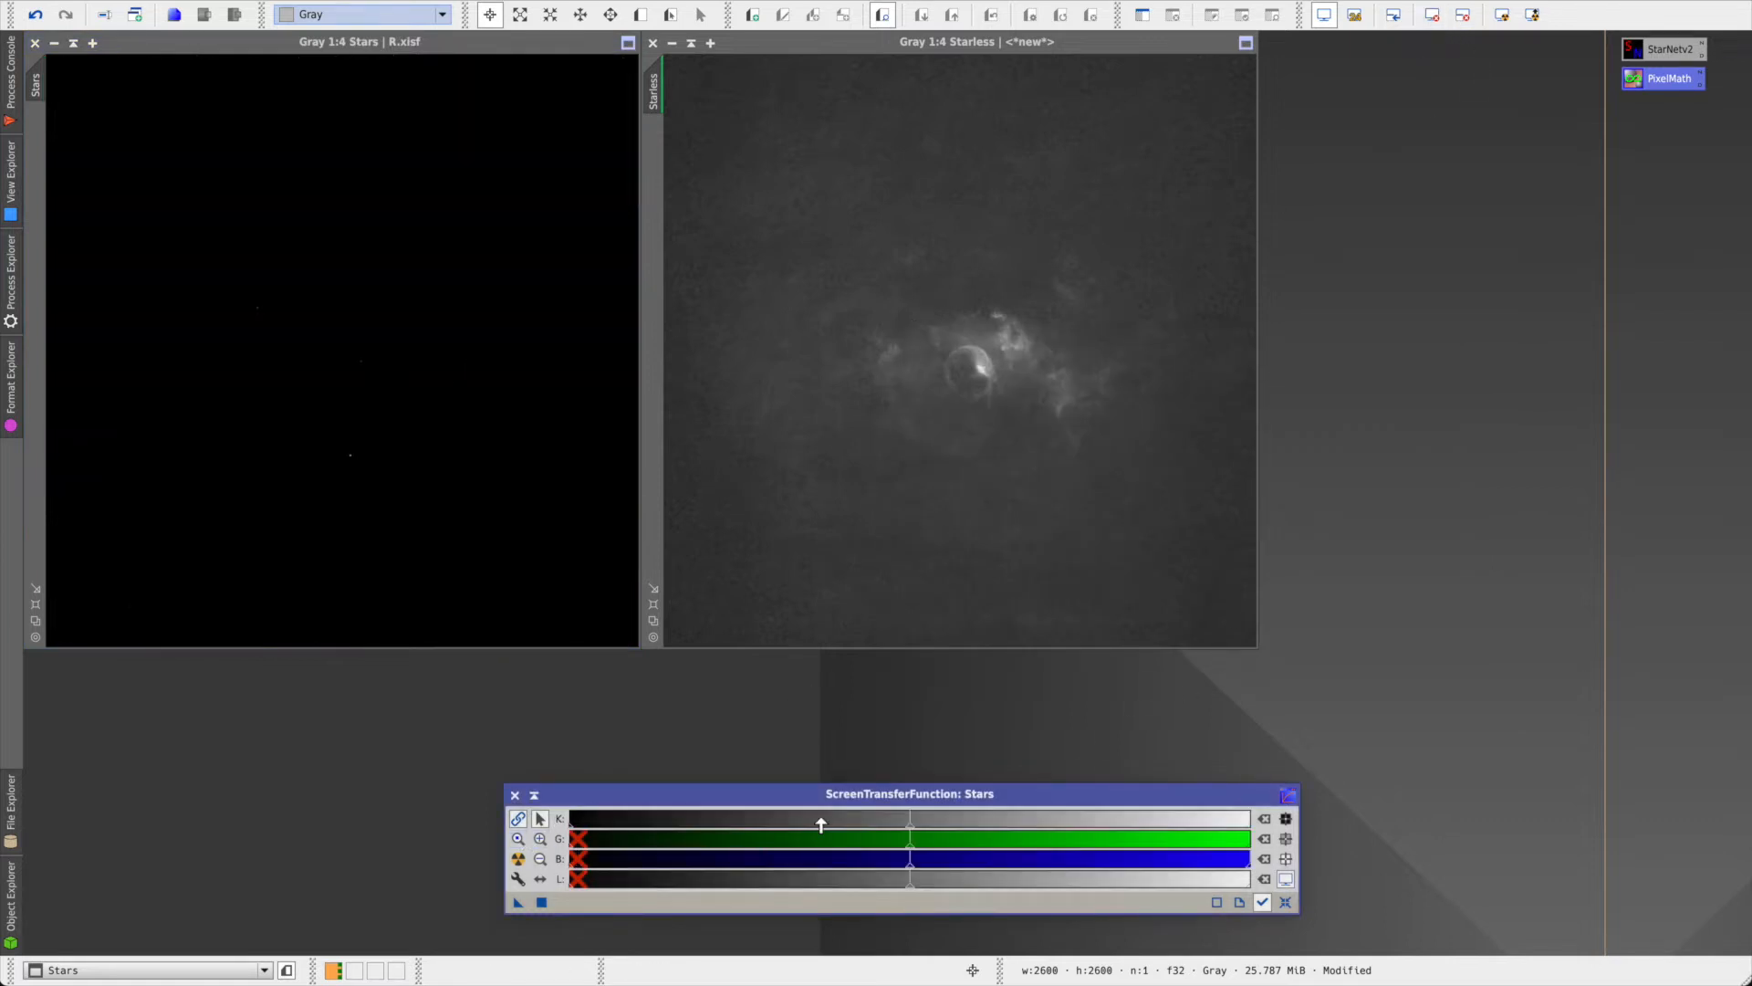
pyautogui.moveTo(910, 822); pyautogui.dragTo(591, 825)
pyautogui.click(540, 837)
pyautogui.click(602, 819)
pyautogui.click(602, 818)
pyautogui.click(540, 818)
pyautogui.moveTo(737, 822); pyautogui.dragTo(606, 817)
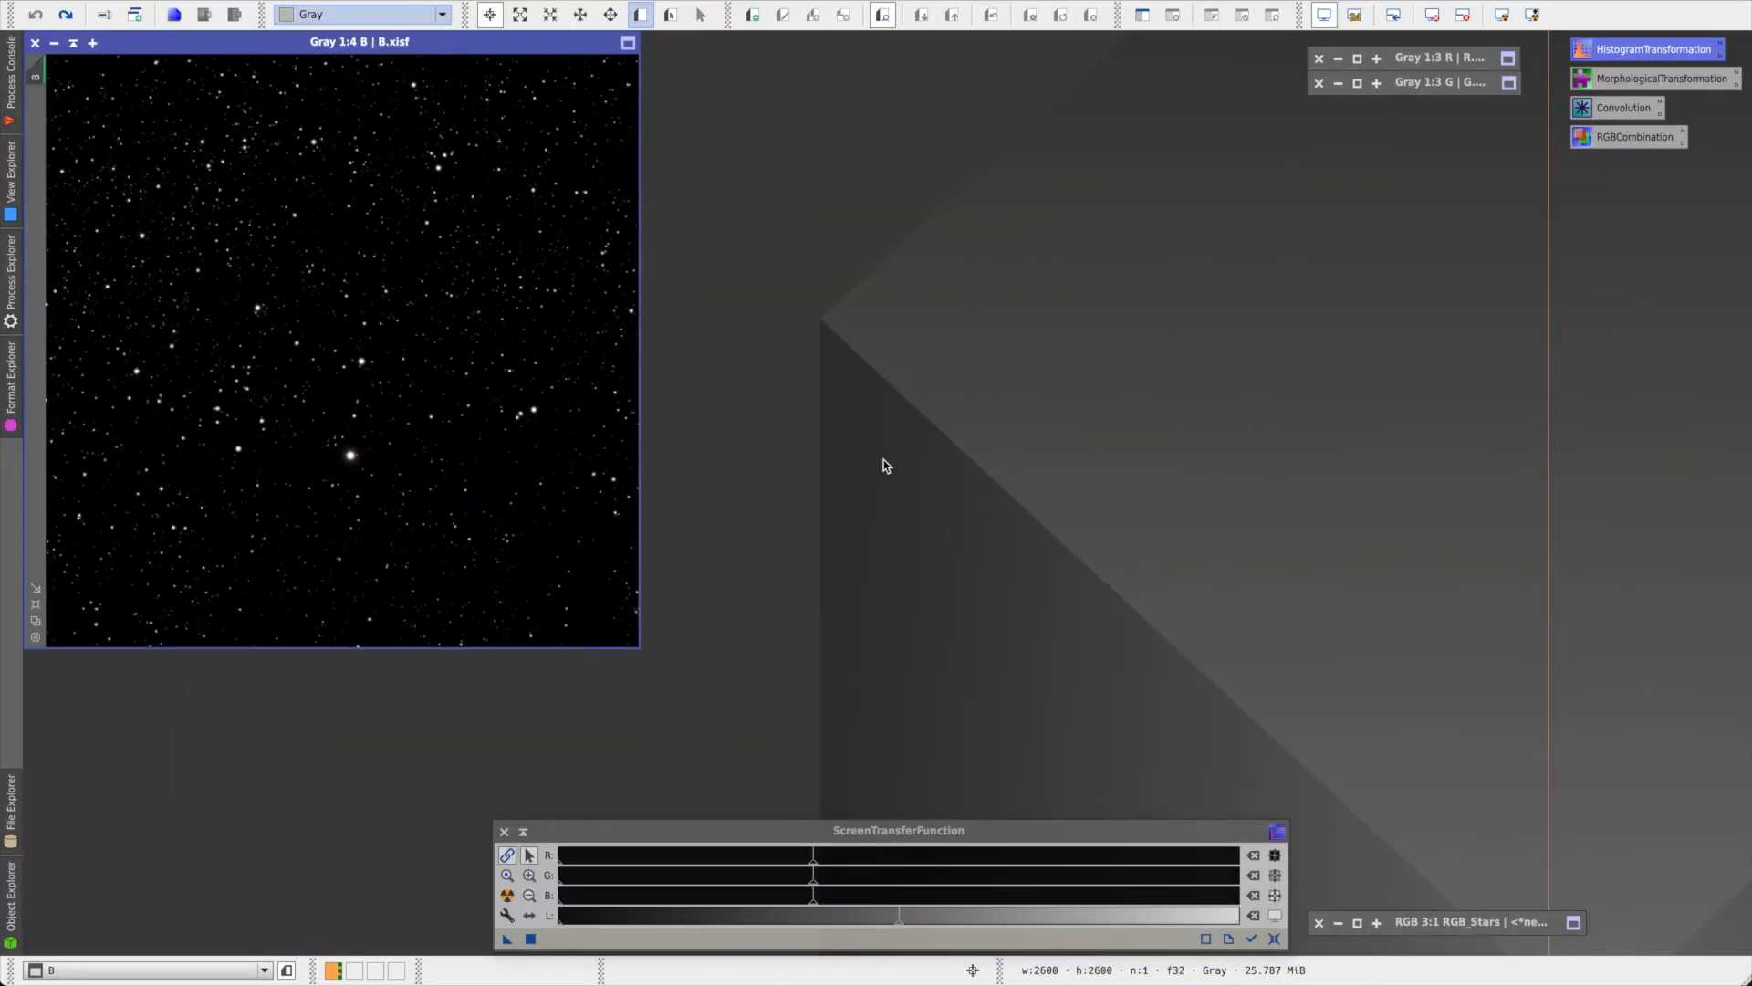
# - Duplicate the B star image and rename the duplicate as Mask
pyautogui.click(36, 80)
pyautogui.moveTo(37, 81); pyautogui.dragTo(271, 152)
pyautogui.doubleClick(170, 196)
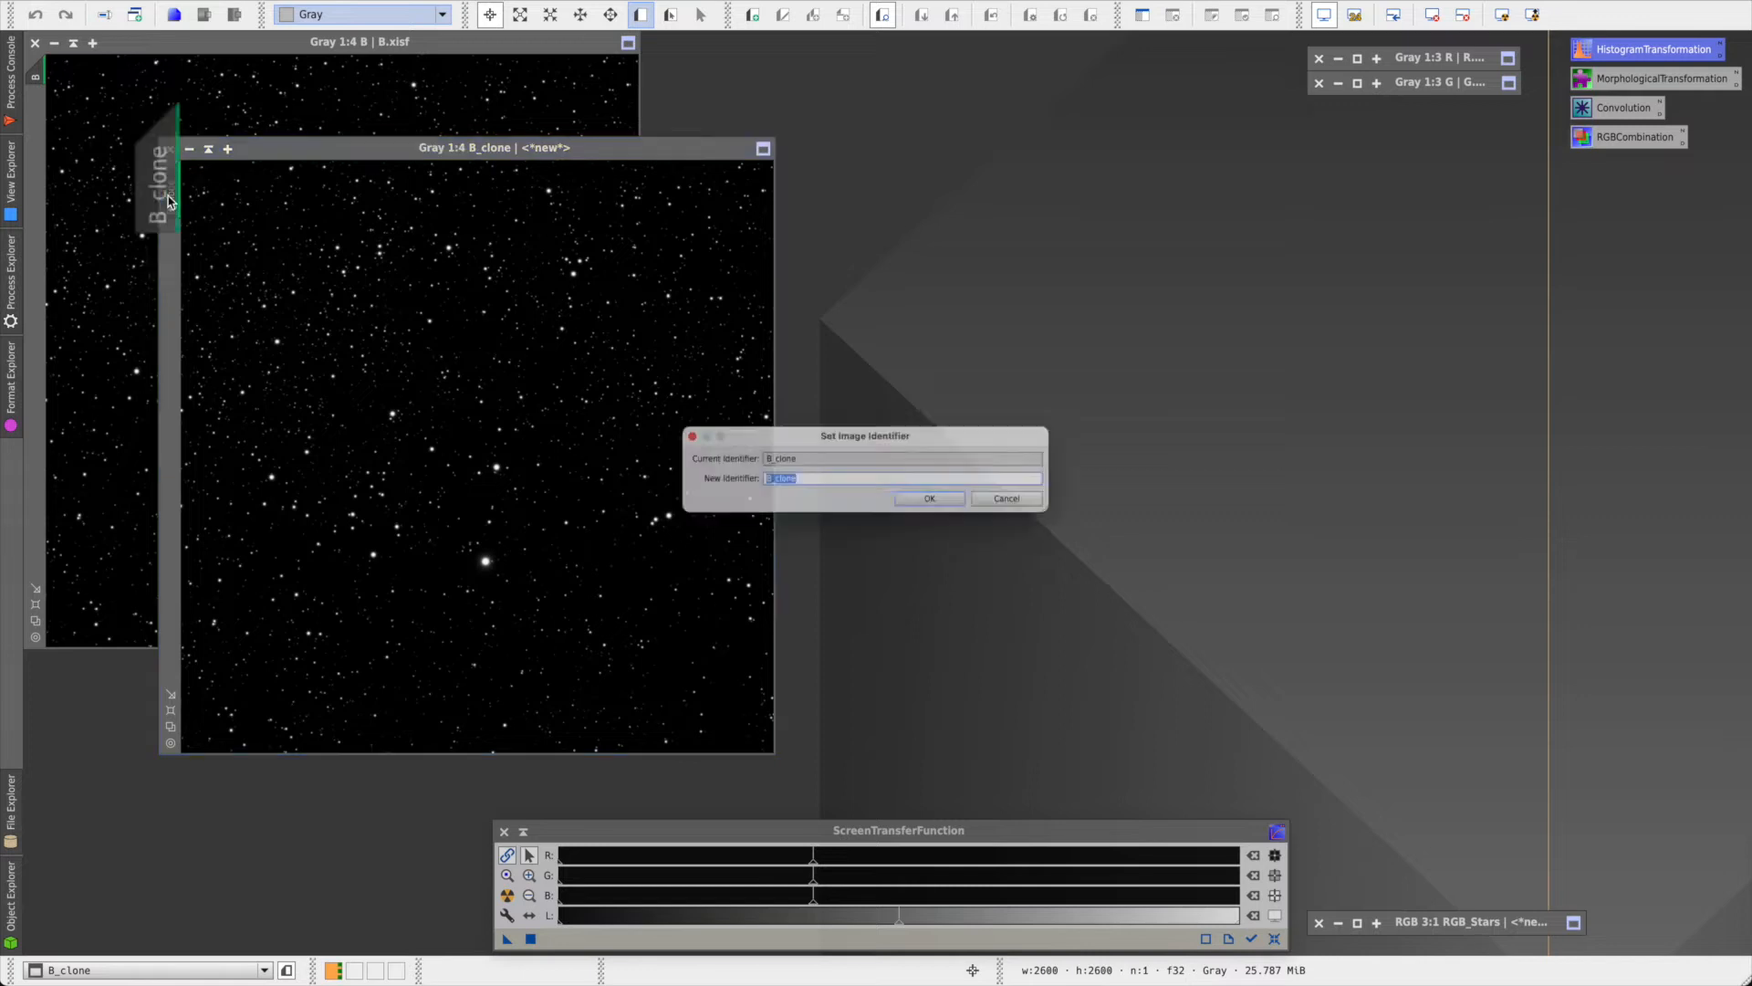
pyautogui.write('Mask')
pyautogui.press('Return')
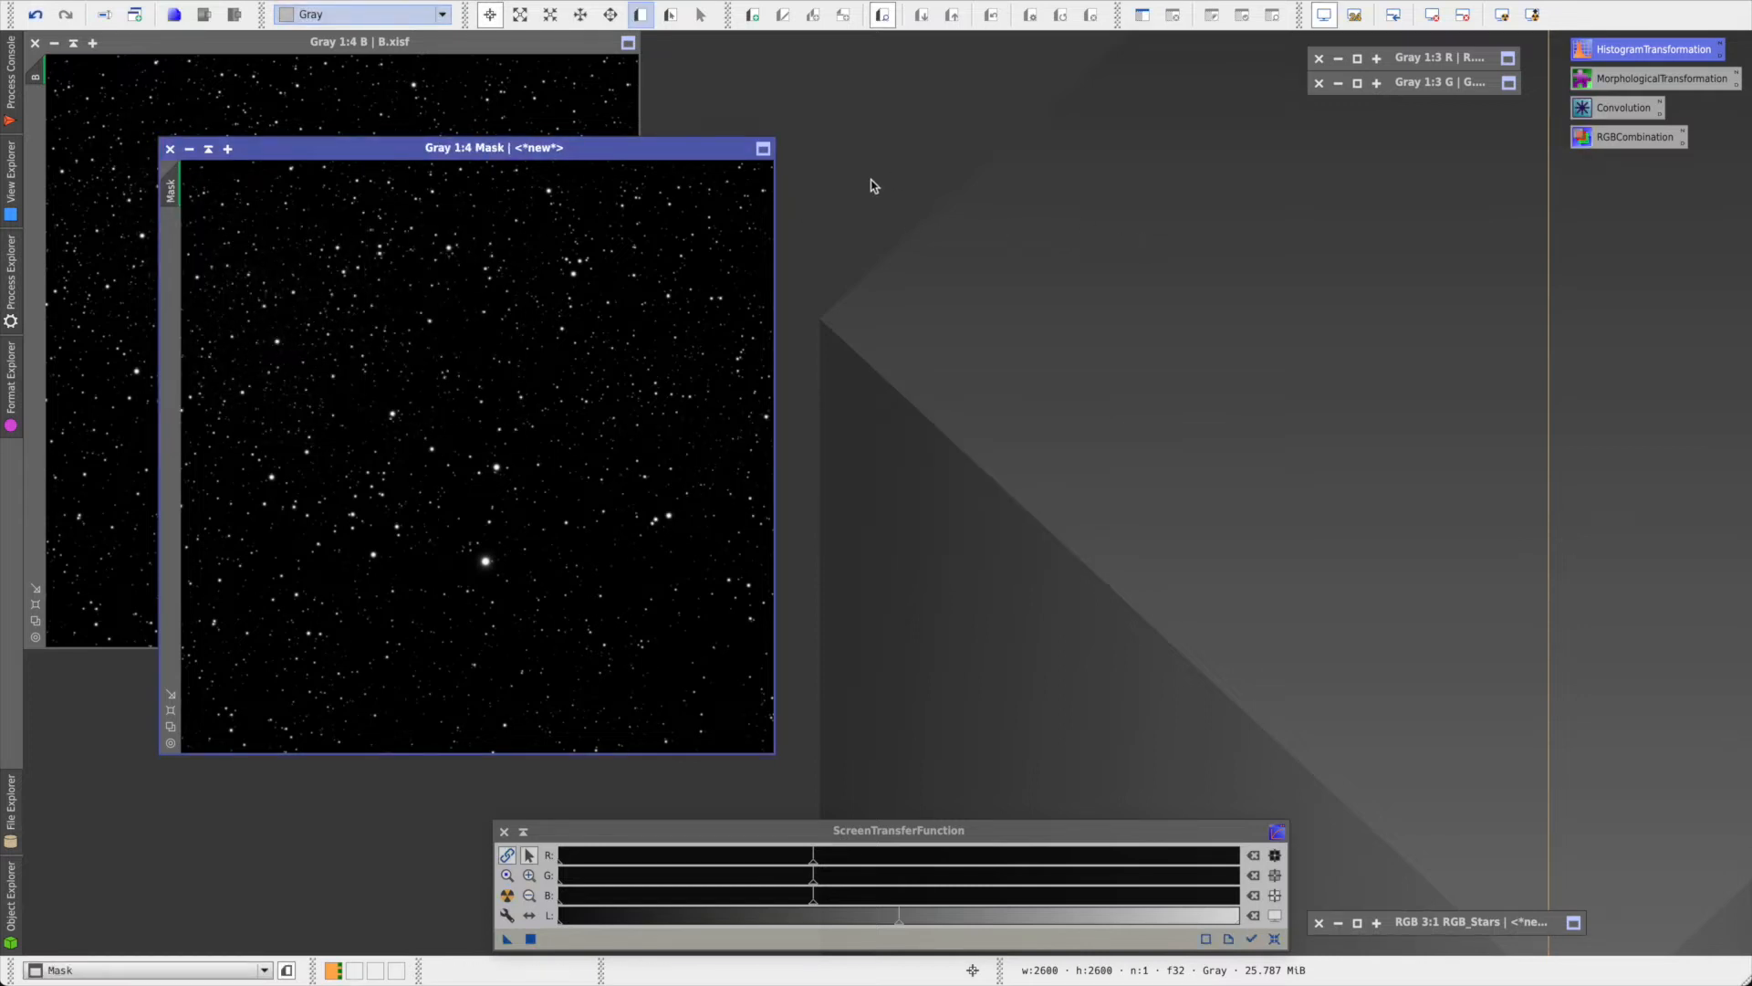
# - Reset the Mask image's screen stretch and apply HistogramTransformation to it with shadows 0.00133016 and midtones 0.00164053
pyautogui.click(1432, 15)
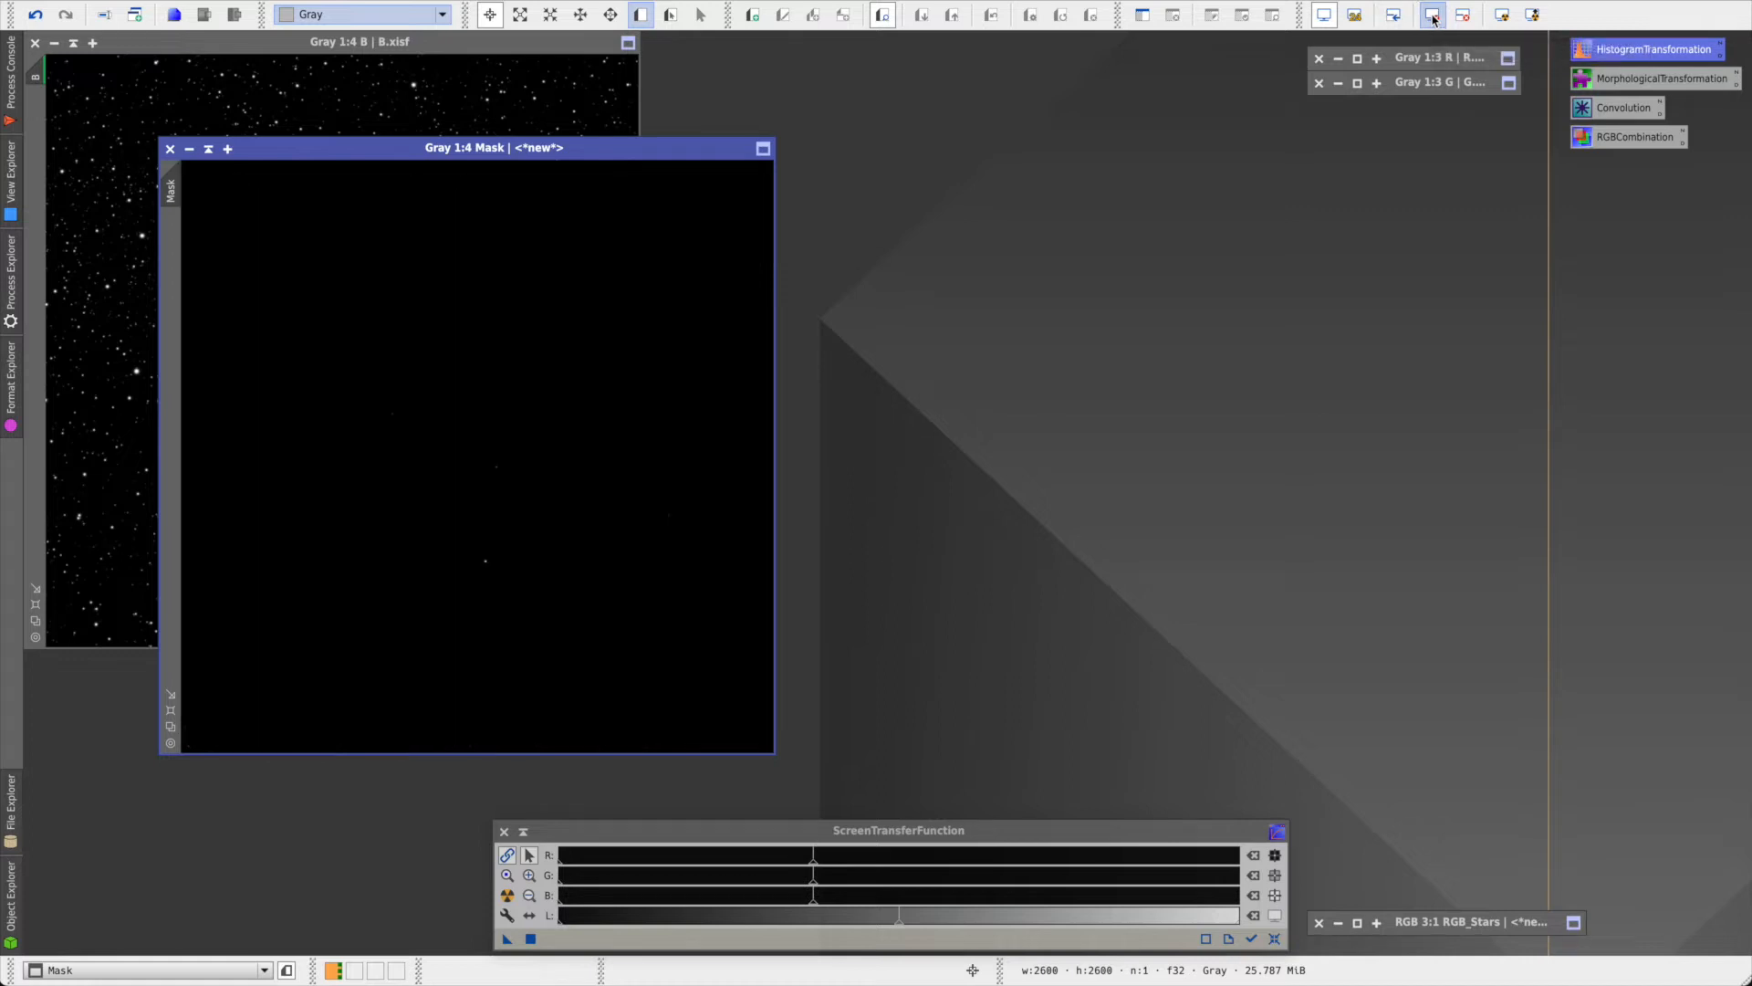
pyautogui.doubleClick(1634, 55)
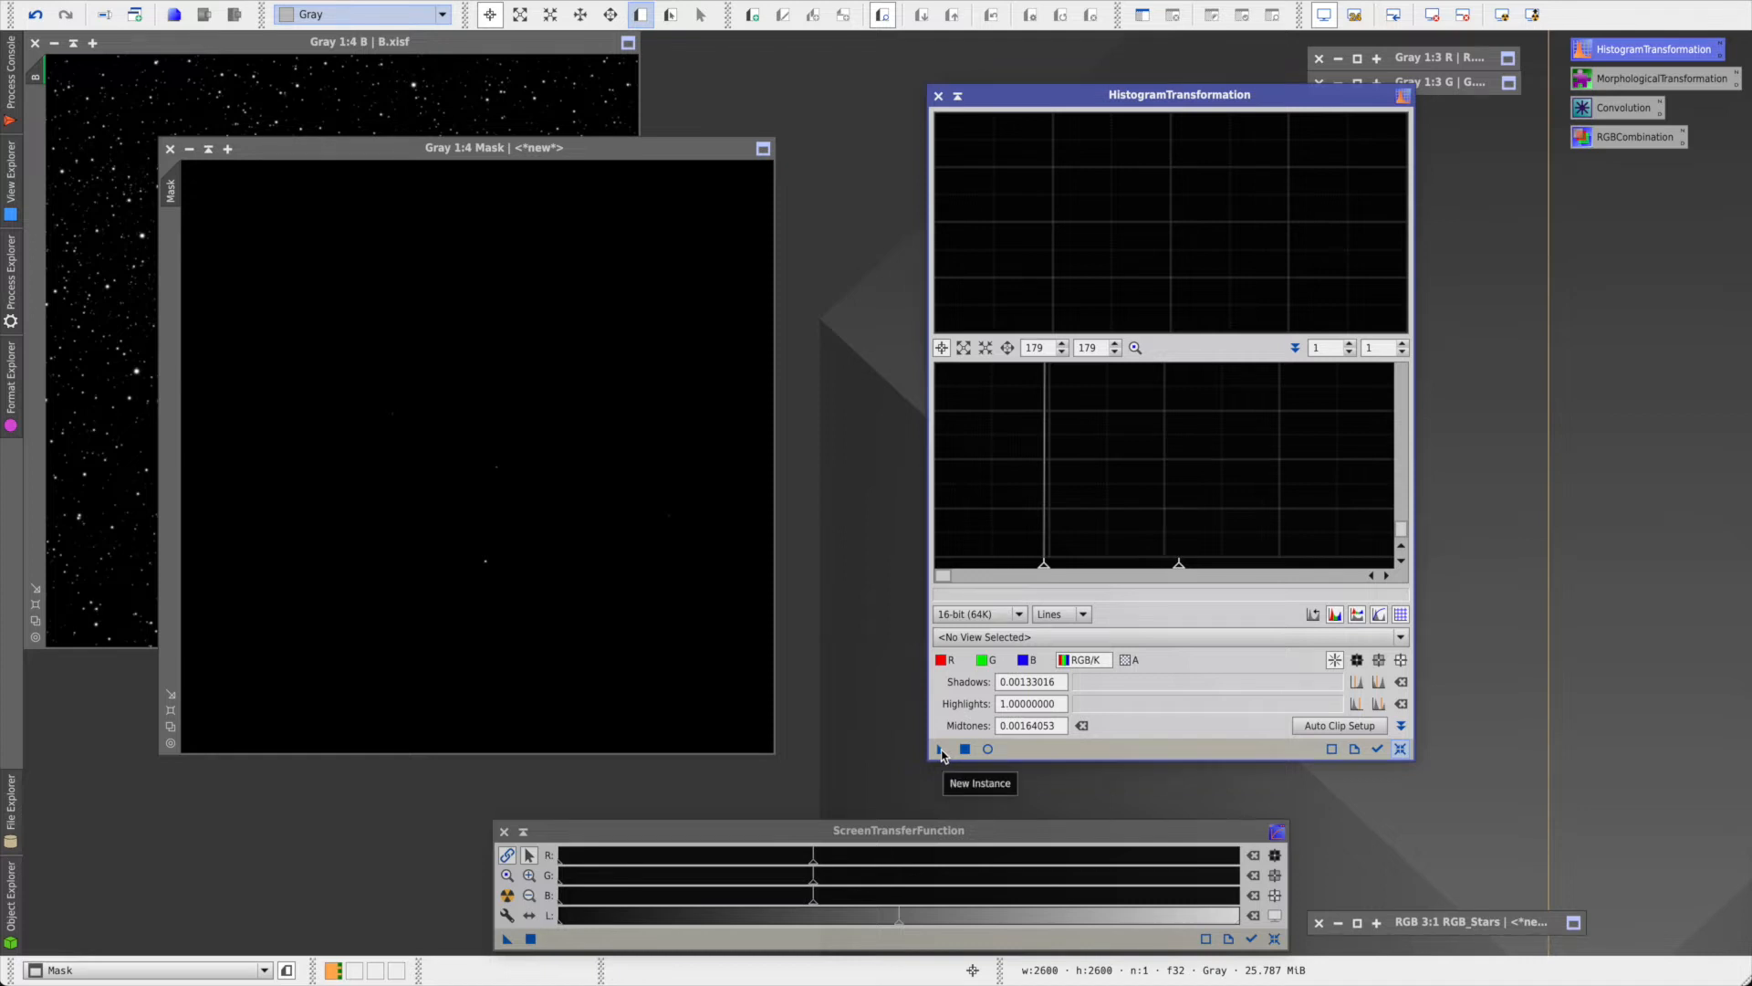
pyautogui.moveTo(941, 749); pyautogui.dragTo(617, 609)
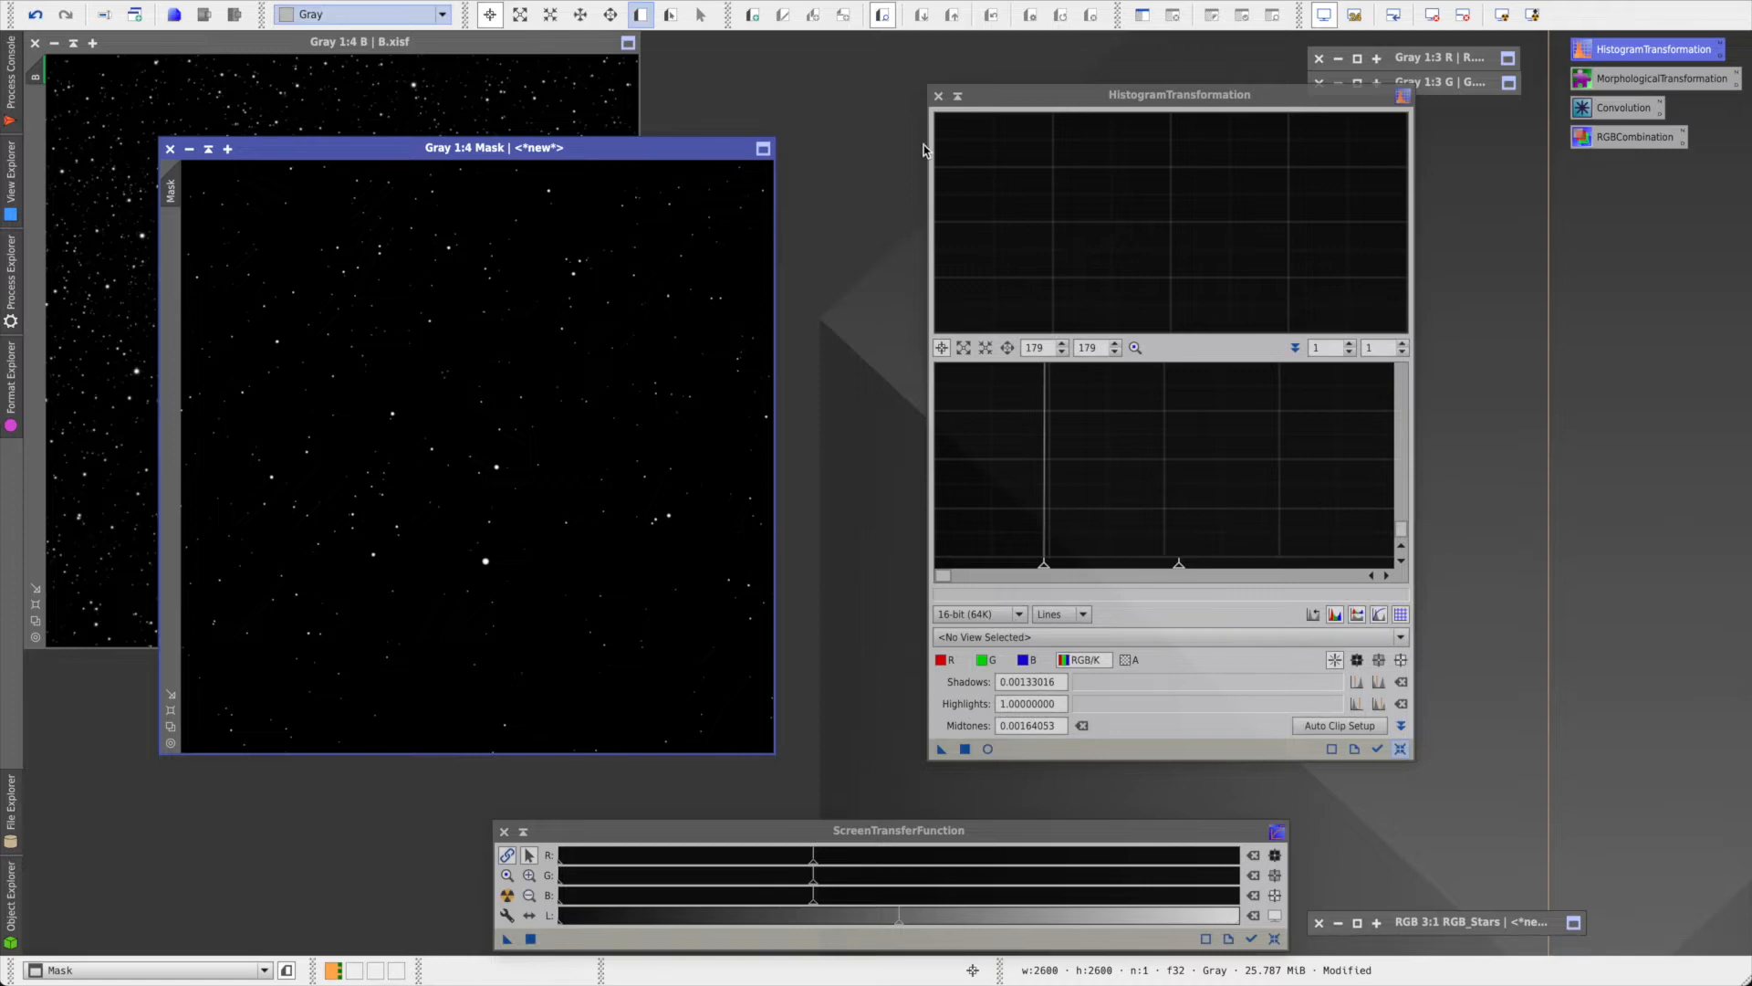
pyautogui.click(938, 95)
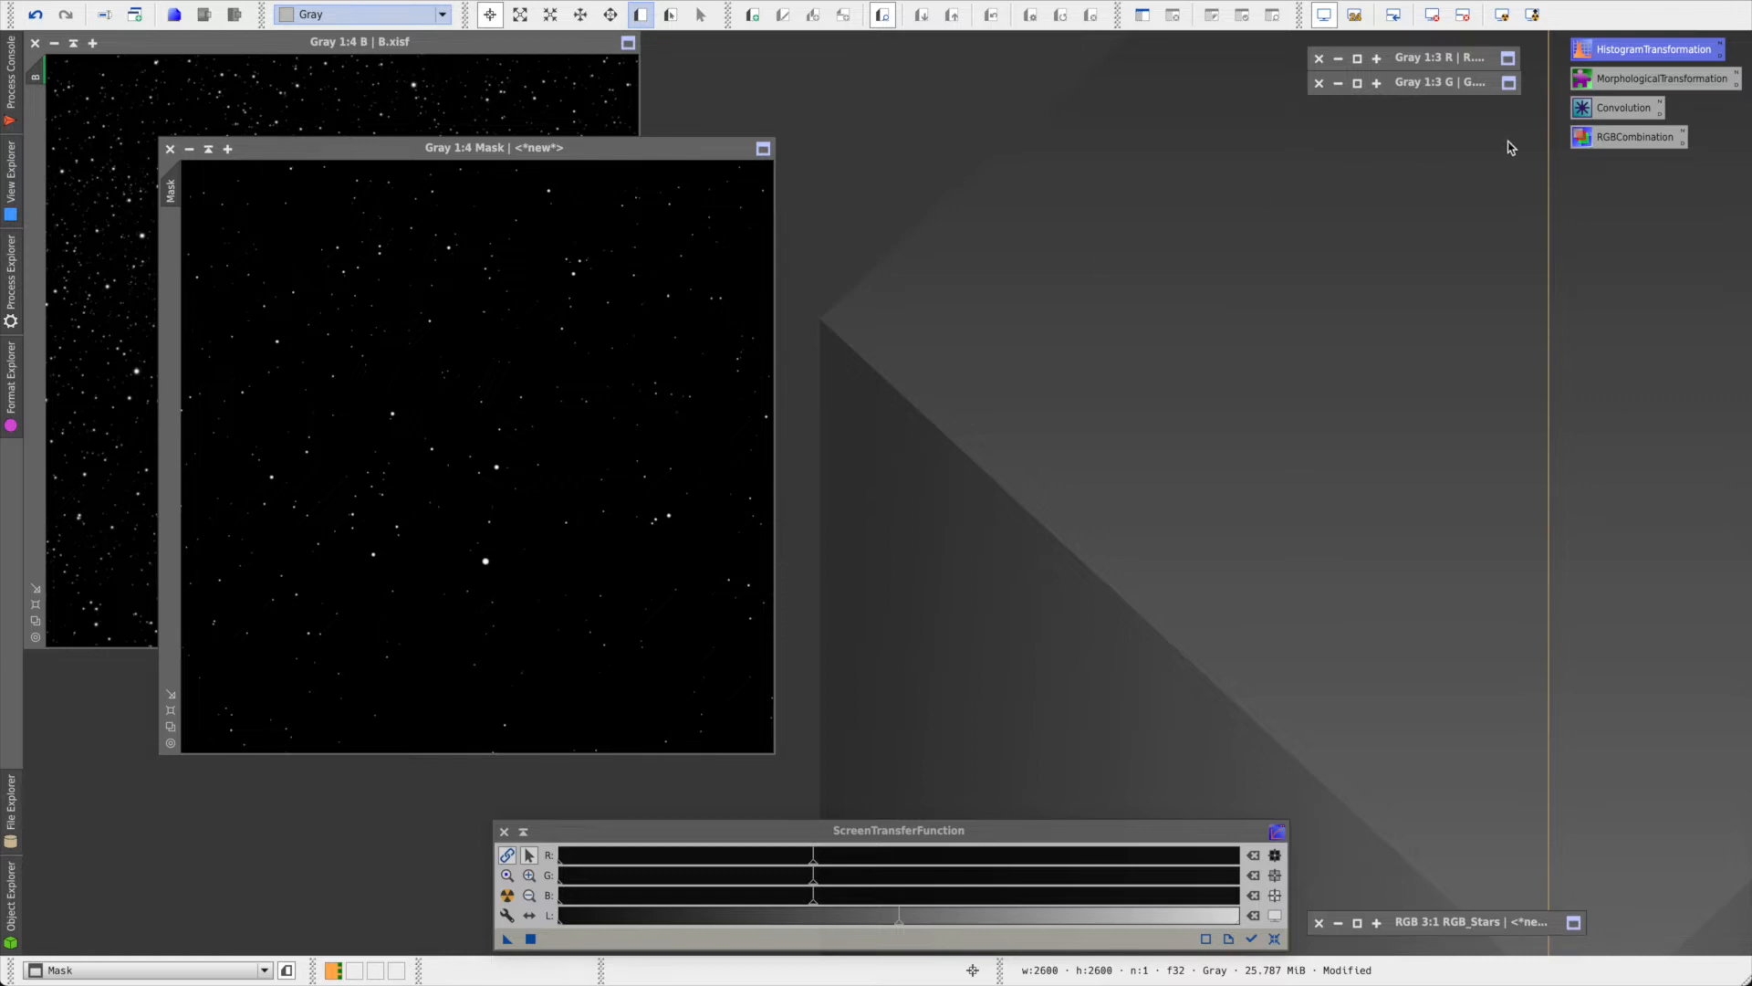
# - Enlarge the stars in the Mask image using MorphologicalTransformation with Dilation (Maximum), 3 iterations and structuring element size 7
pyautogui.doubleClick(1618, 84)
pyautogui.moveTo(1618, 84); pyautogui.dragTo(1325, 336)
pyautogui.click(1325, 335)
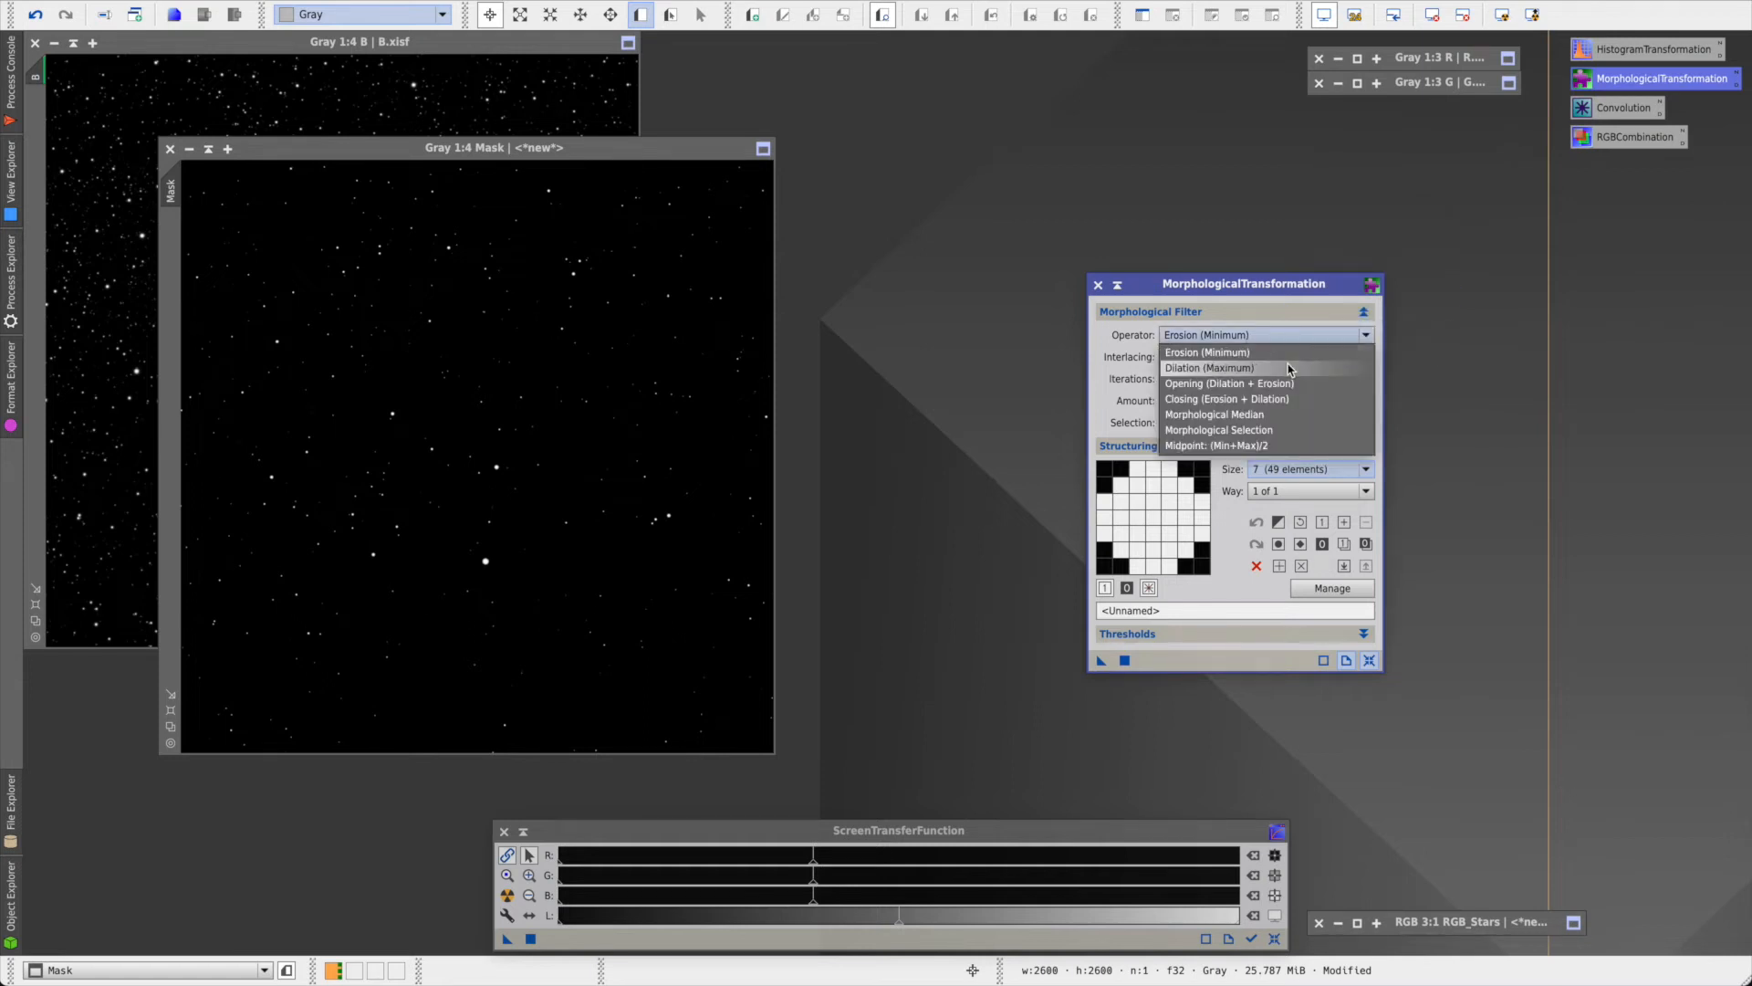
pyautogui.click(1289, 368)
pyautogui.click(1206, 375)
pyautogui.click(1206, 375)
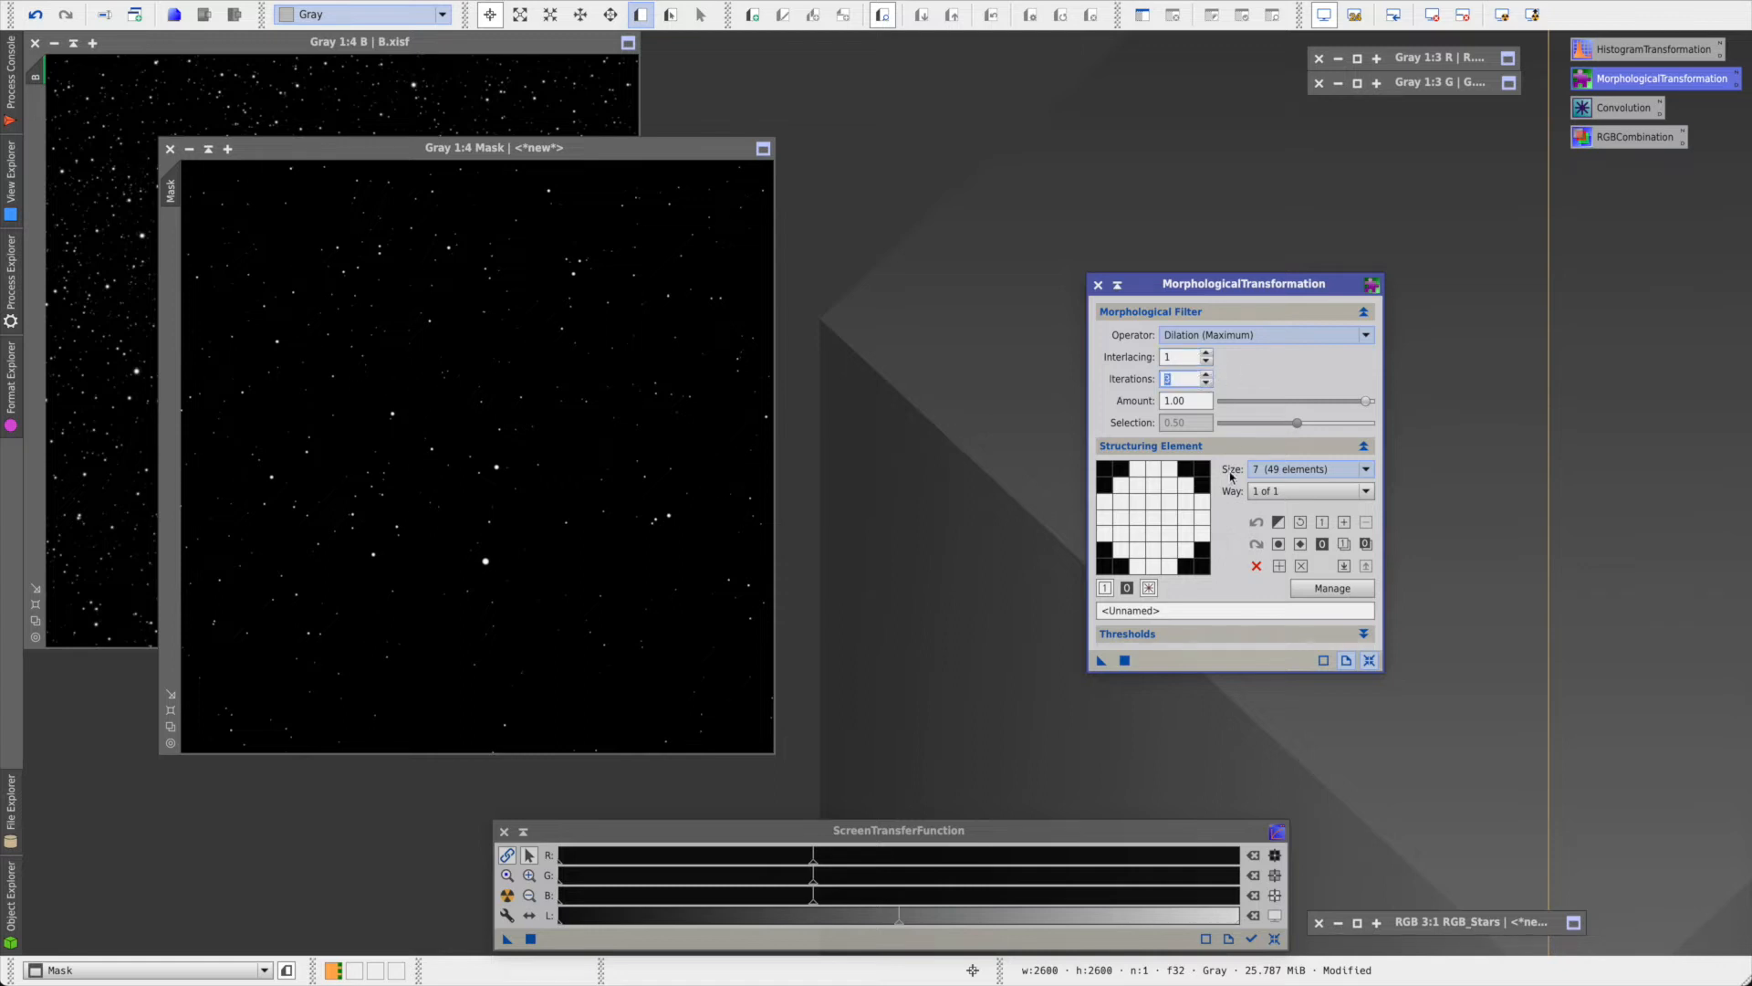
pyautogui.moveTo(1102, 660); pyautogui.dragTo(804, 428)
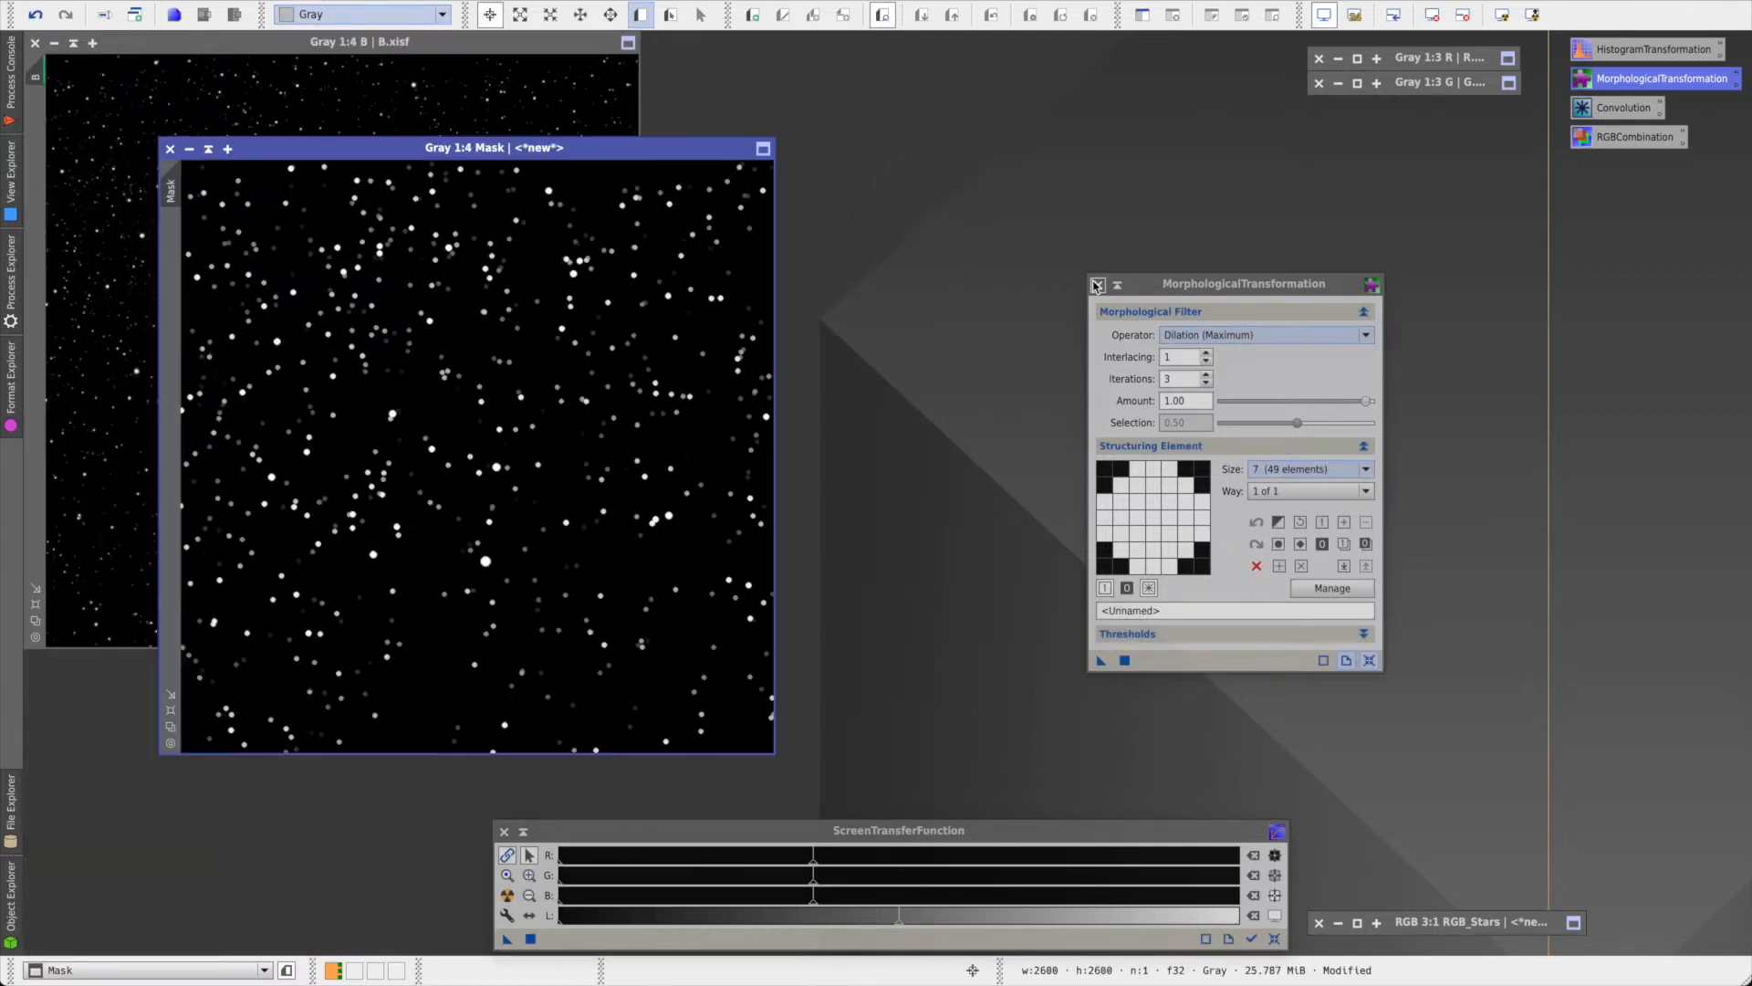
pyautogui.click(1097, 284)
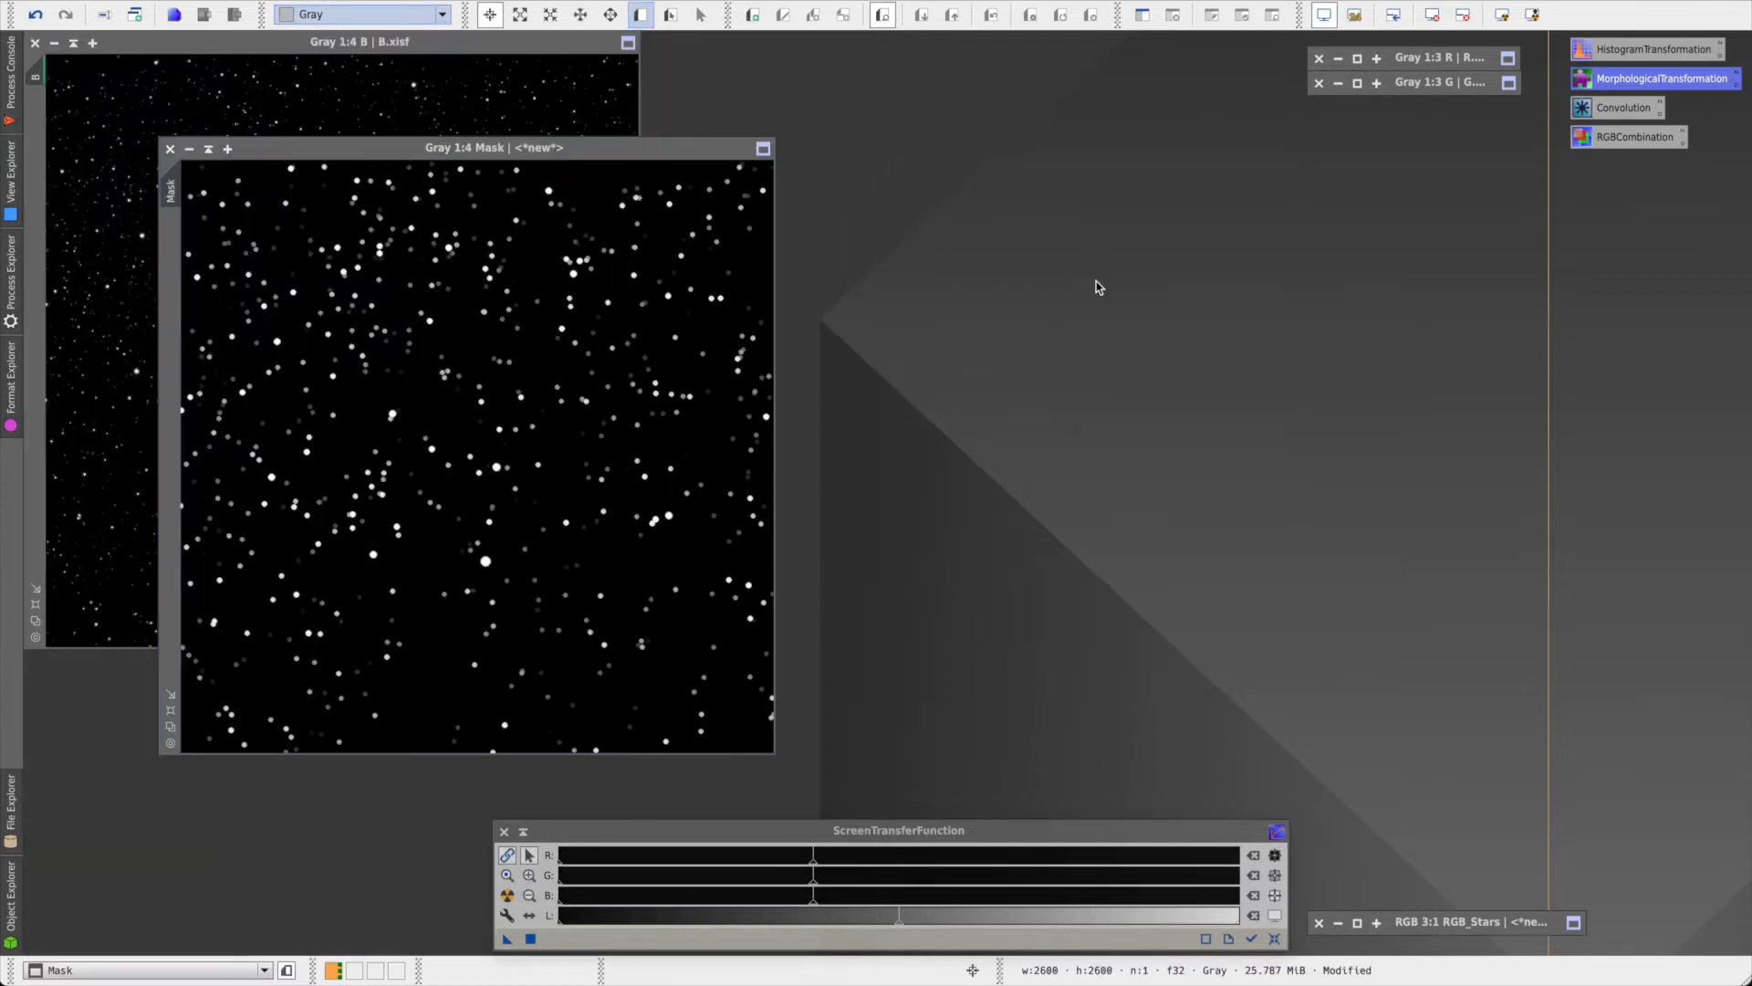
# - Soften the Mask image using a parametric Convolution with StdDev 5.00
pyautogui.doubleClick(1622, 108)
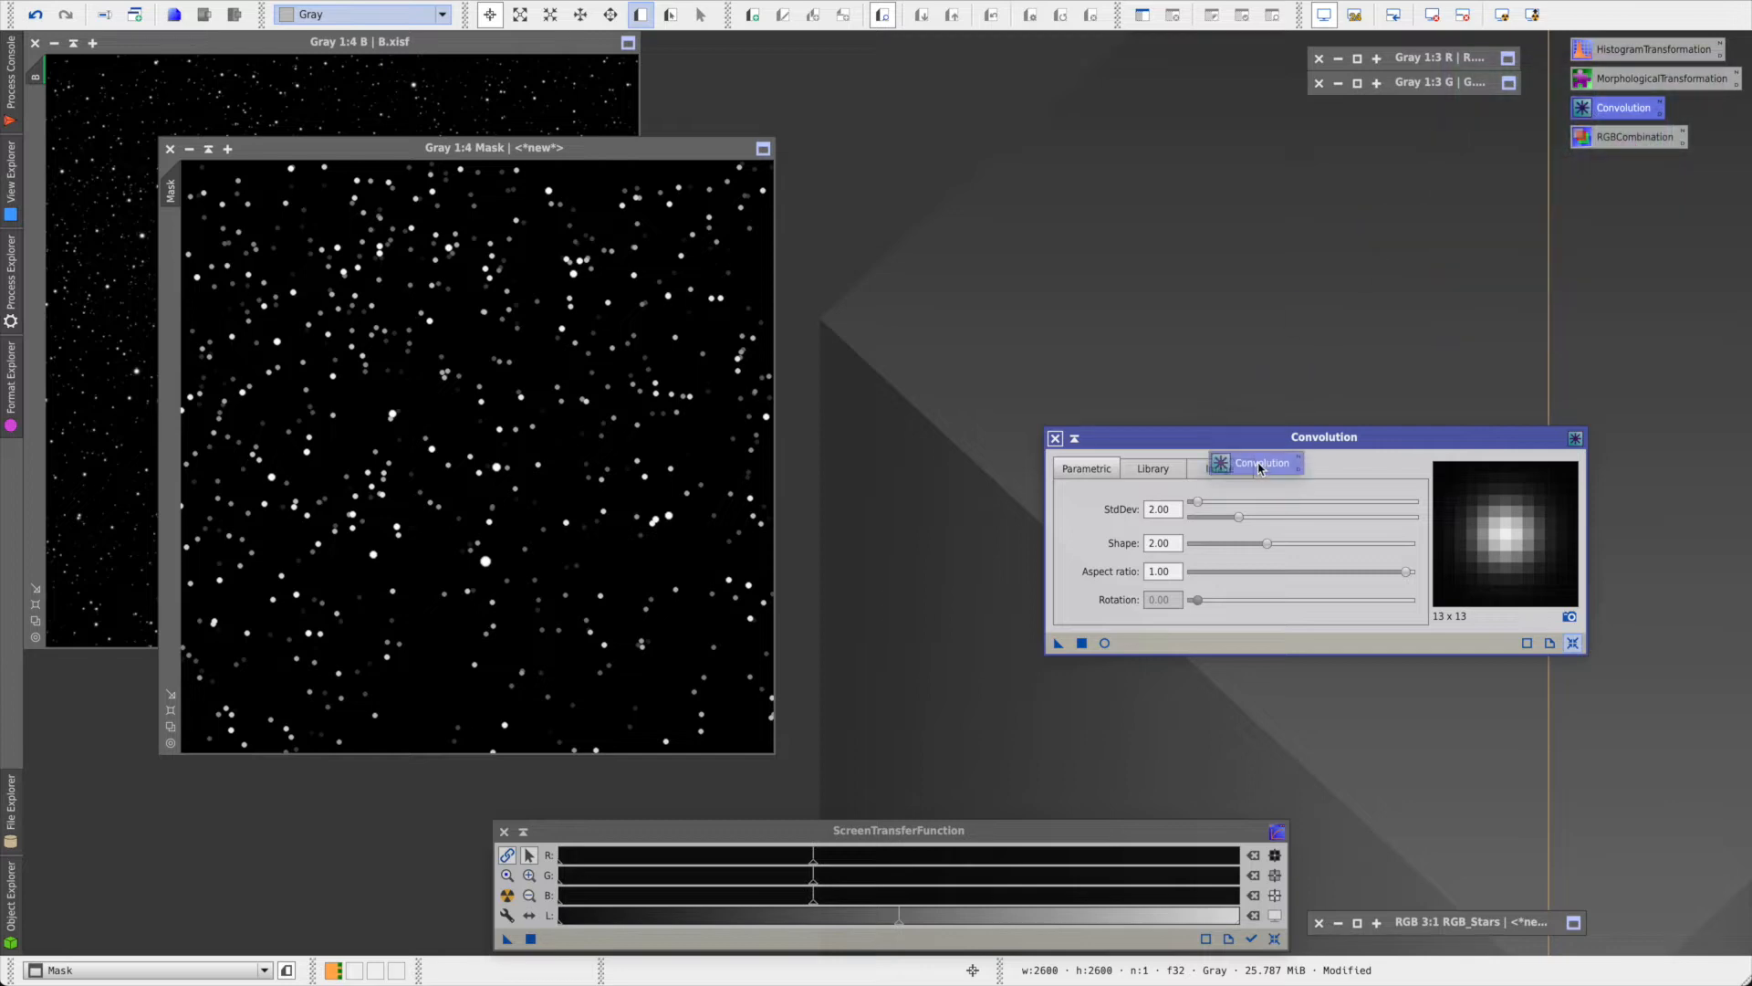
pyautogui.moveTo(1240, 515); pyautogui.dragTo(1302, 517)
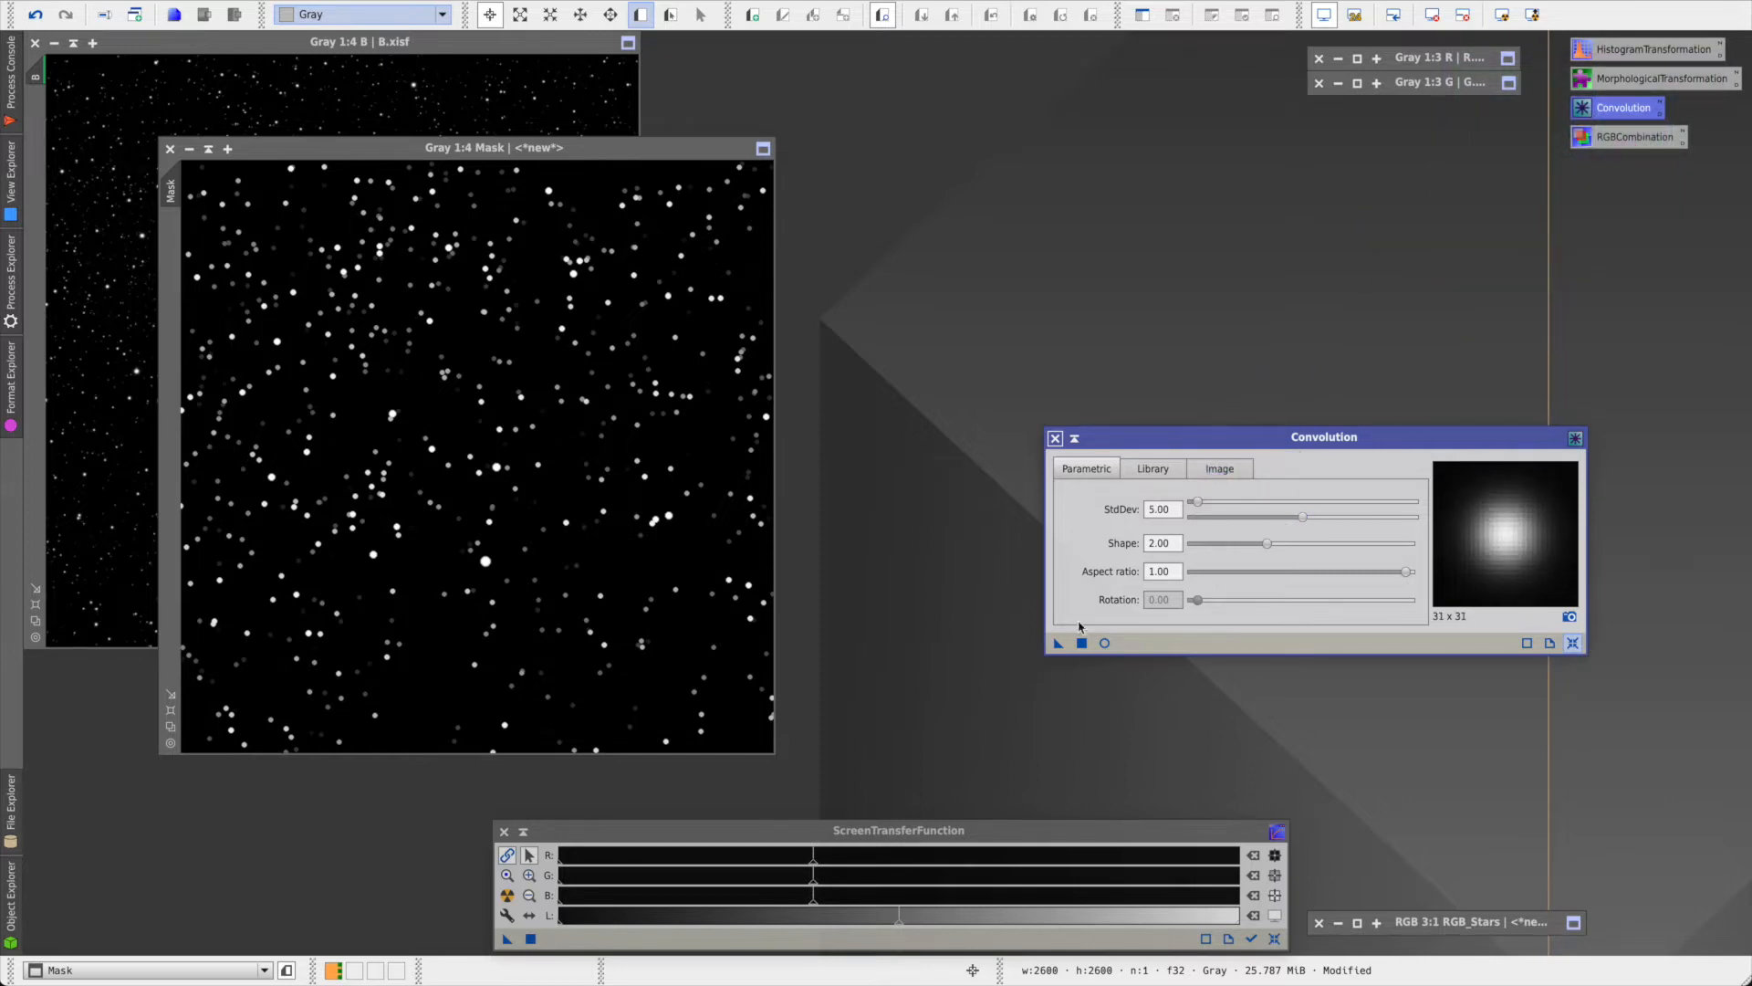
pyautogui.moveTo(1058, 643); pyautogui.dragTo(594, 532)
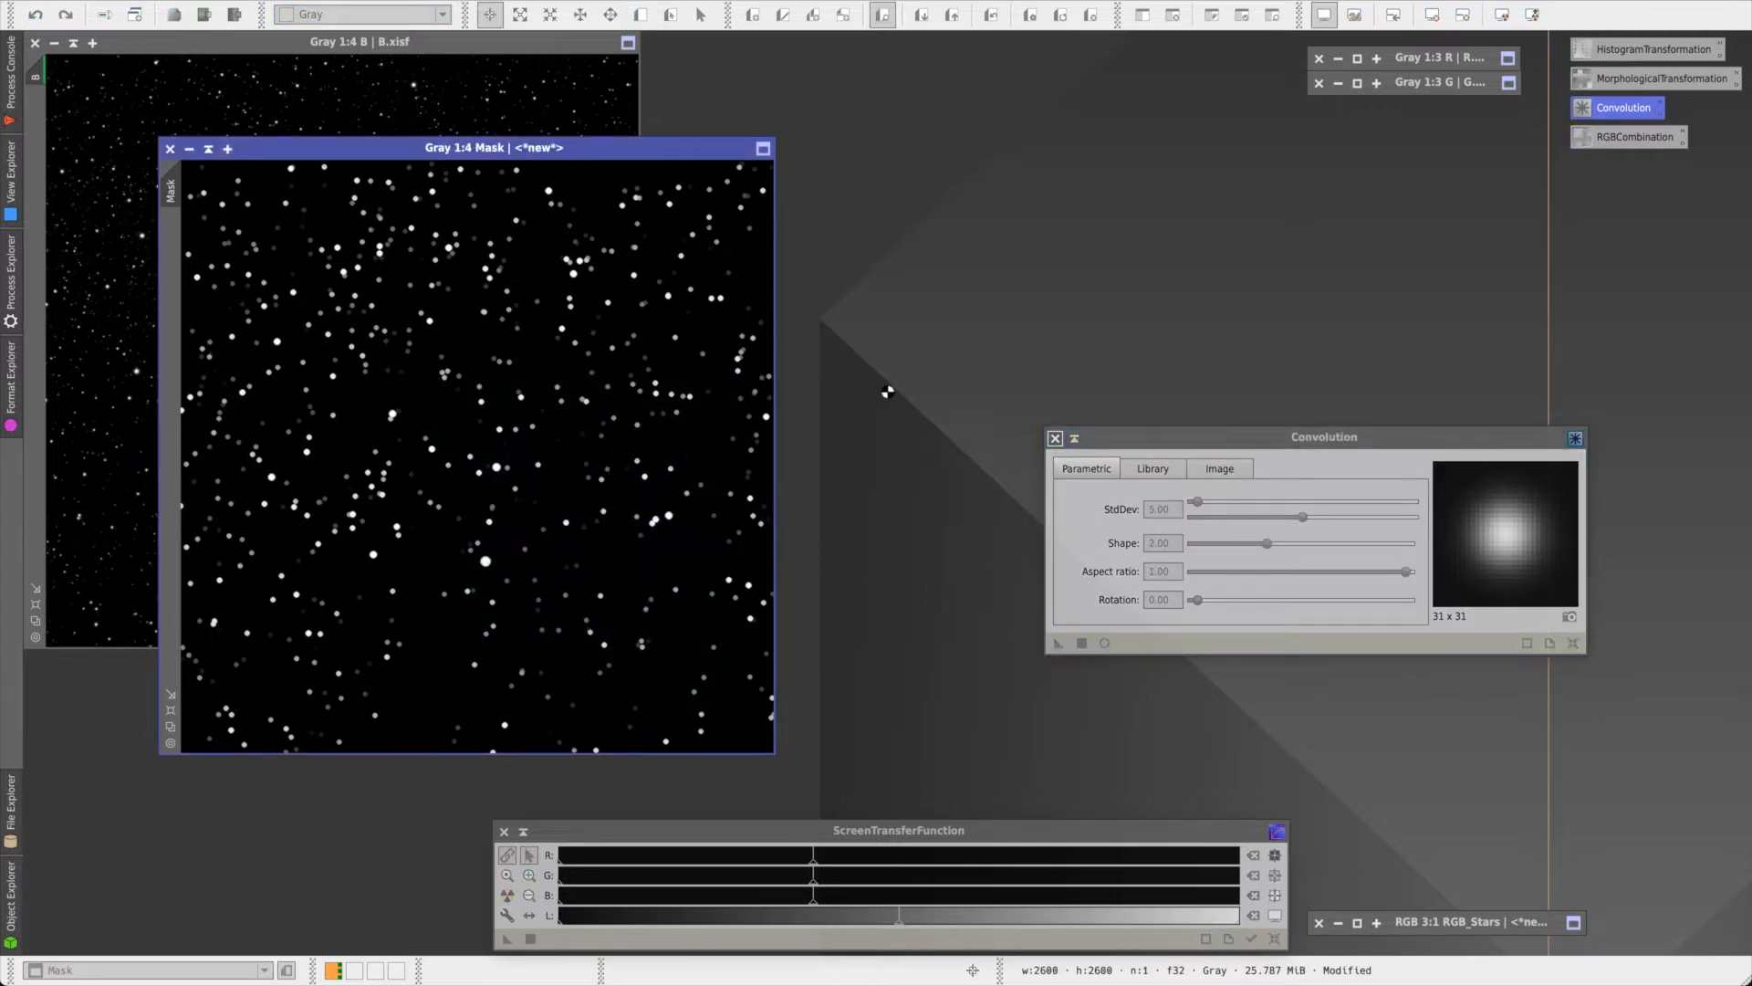
pyautogui.click(1056, 438)
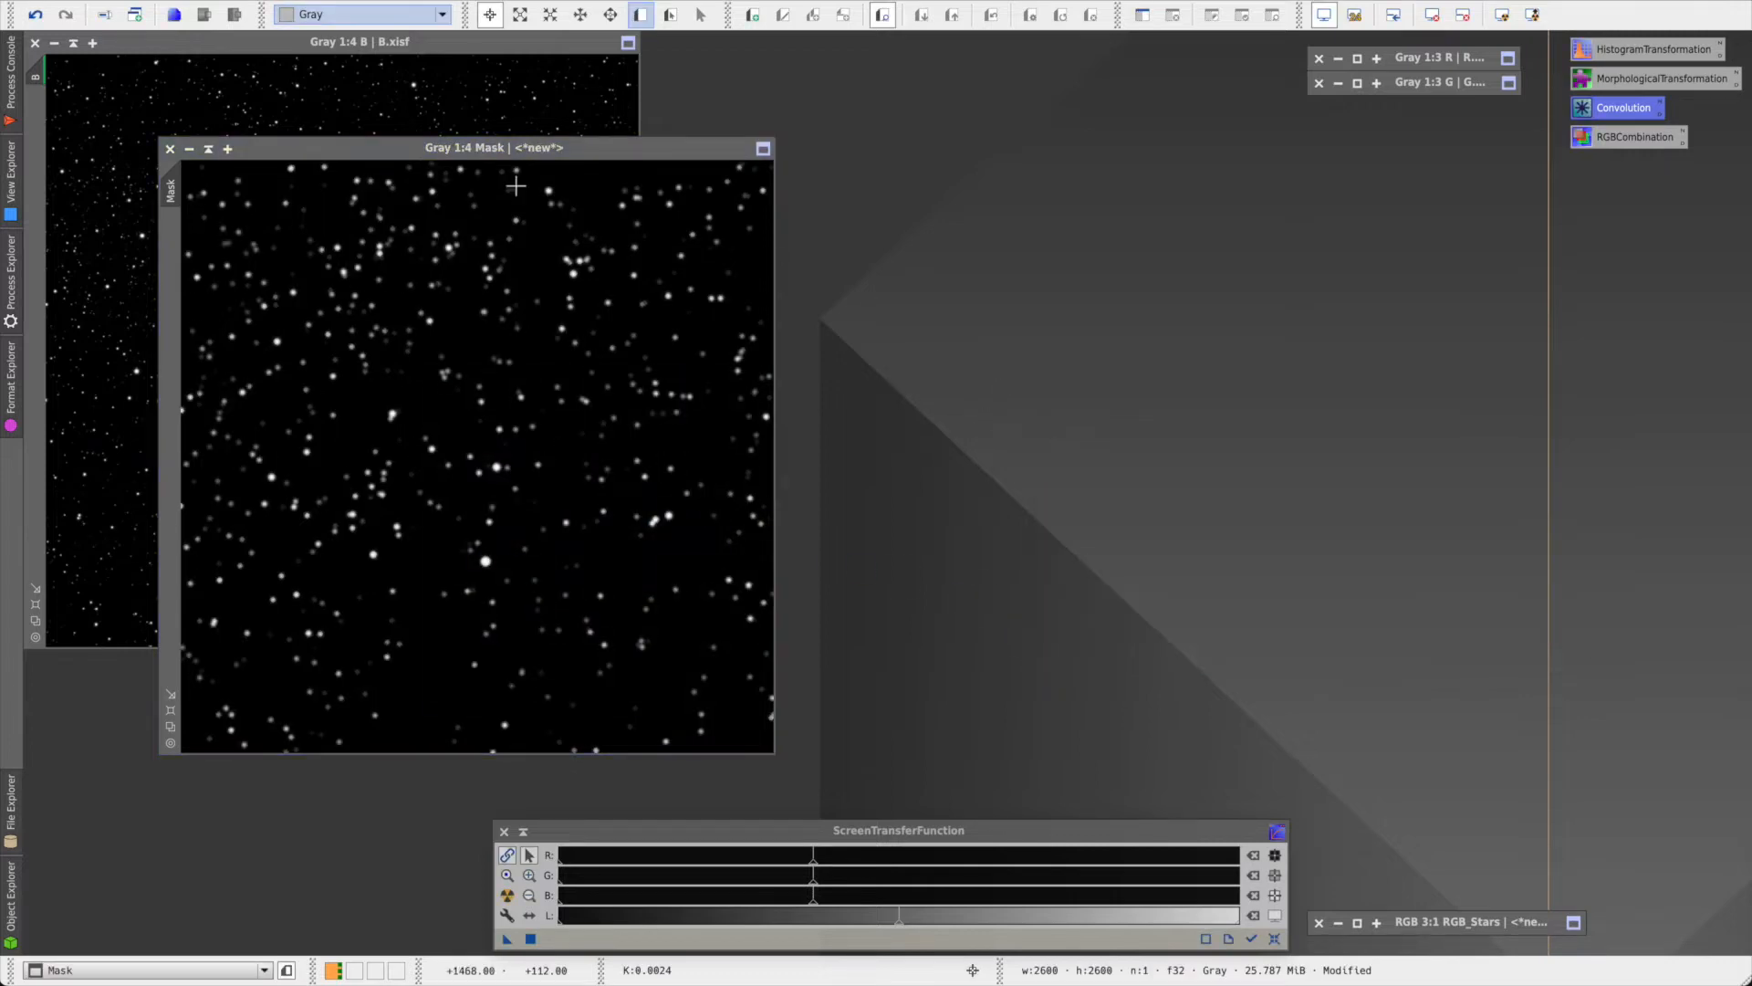
# - Apply the Mask image as a mask to B, and collapse the Mask window out of the way
pyautogui.moveTo(282, 155); pyautogui.dragTo(495, 149)
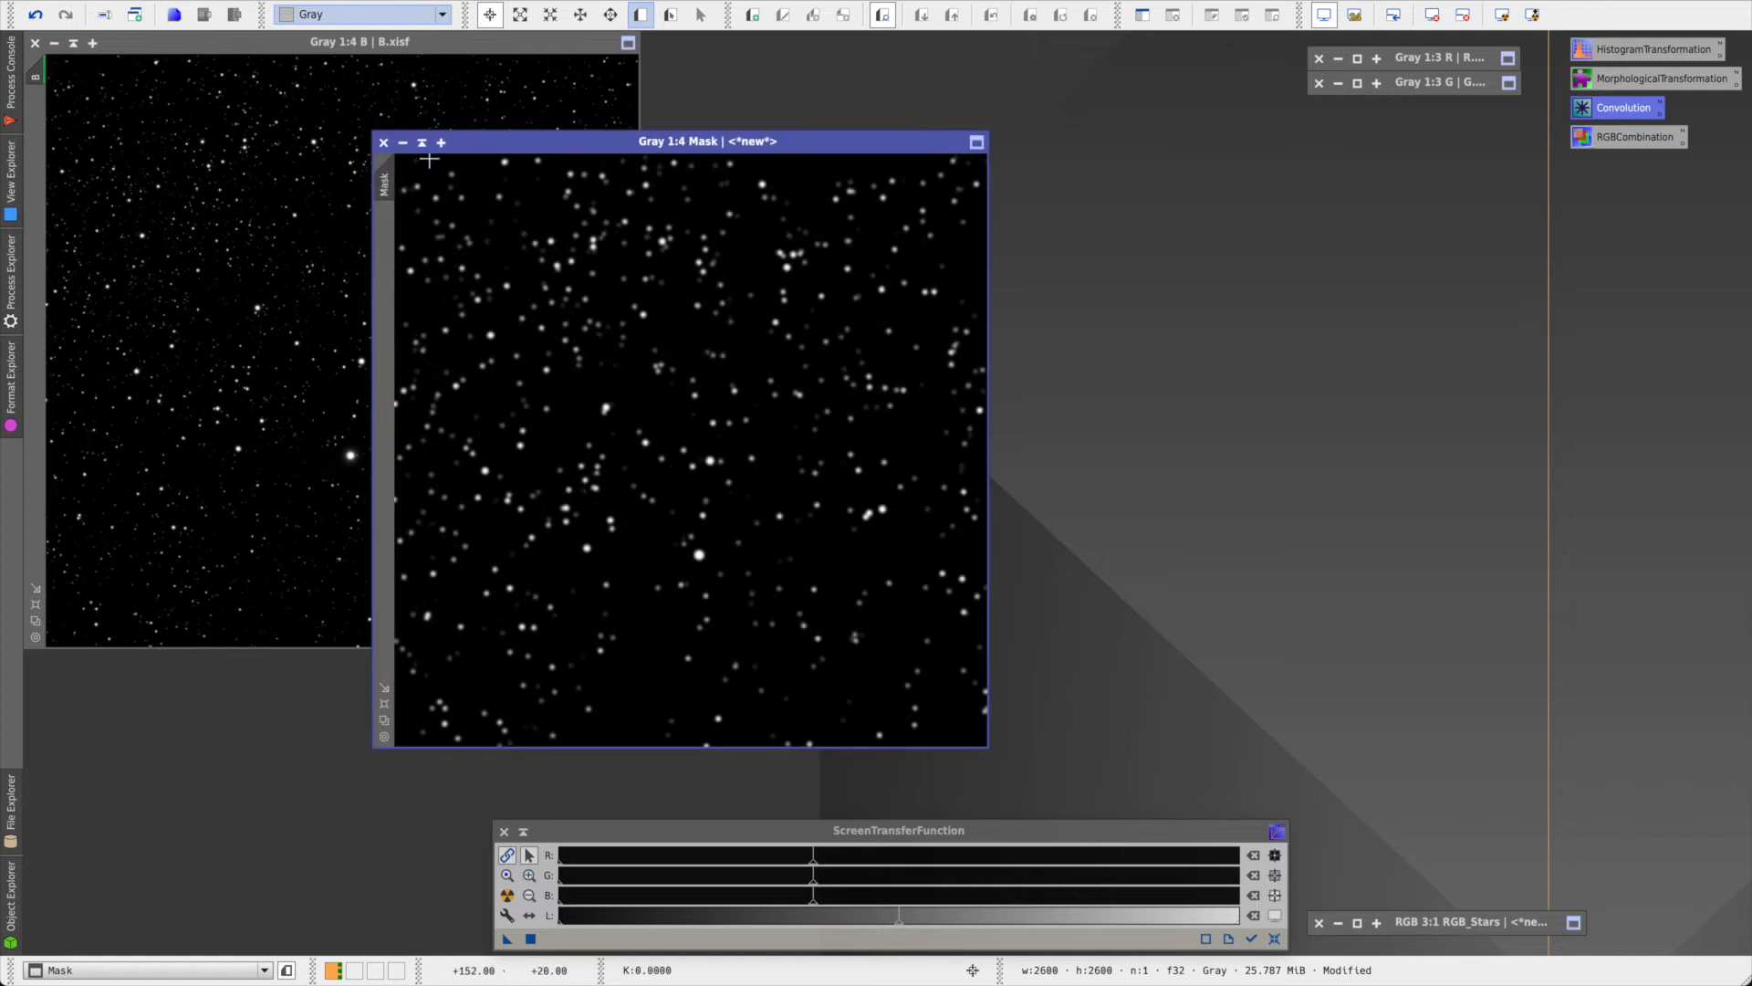
pyautogui.moveTo(94, 144); pyautogui.dragTo(36, 119)
pyautogui.click(422, 143)
pyautogui.moveTo(684, 438); pyautogui.dragTo(1080, 102)
pyautogui.click(536, 47)
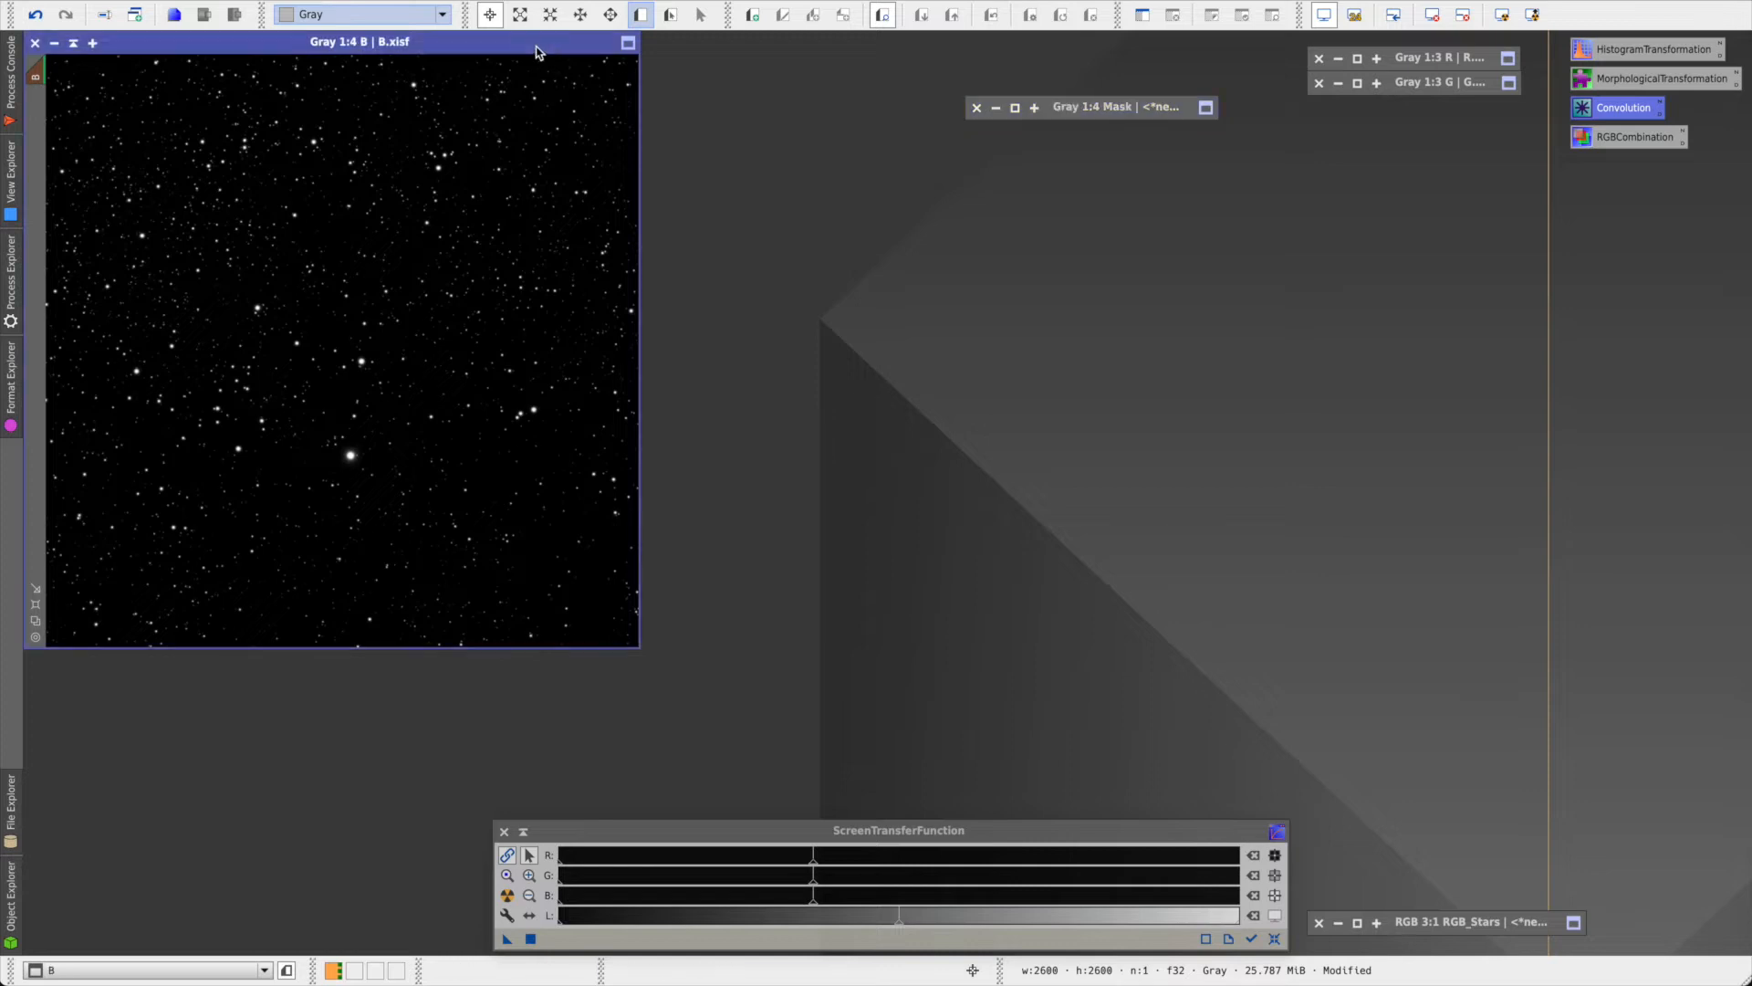
# - Display the mask overlay on B, examine its coverage around the stars up close, and hide the overlay again
pyautogui.click(1273, 15)
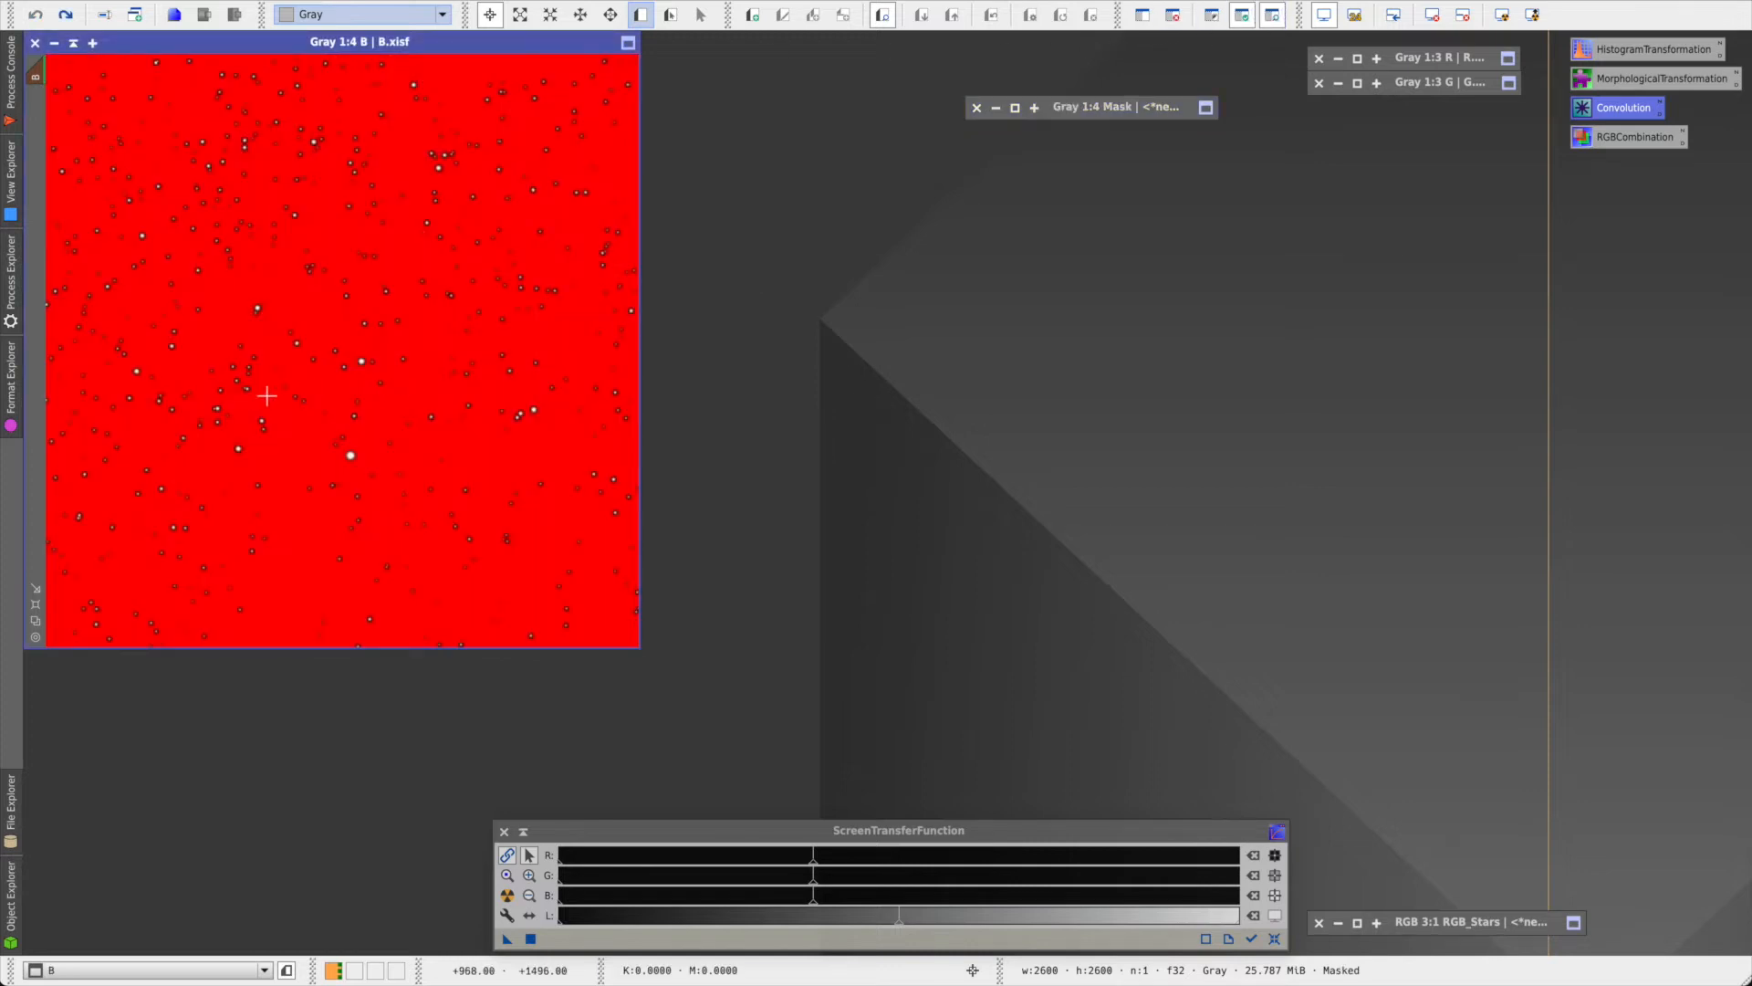
pyautogui.scroll(2, 228, 399)
pyautogui.scroll(1, 228, 399)
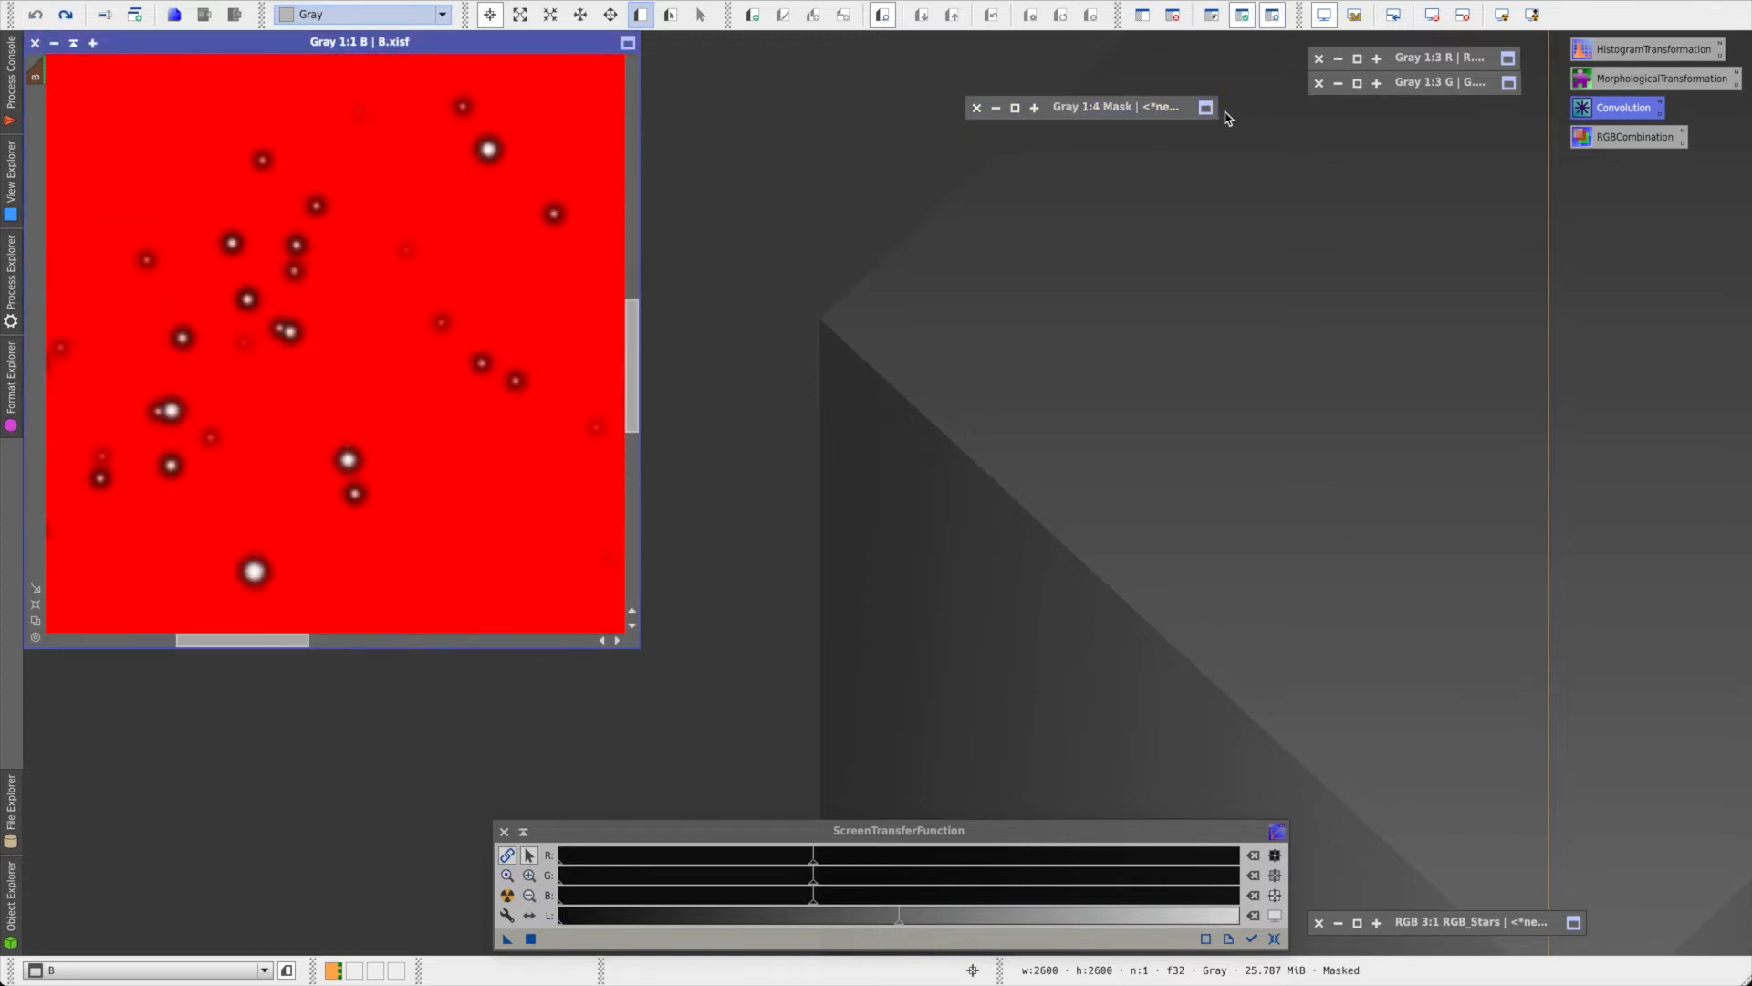
pyautogui.click(1277, 19)
pyautogui.click(1274, 17)
pyautogui.click(1278, 18)
pyautogui.scroll(-2, 390, 256)
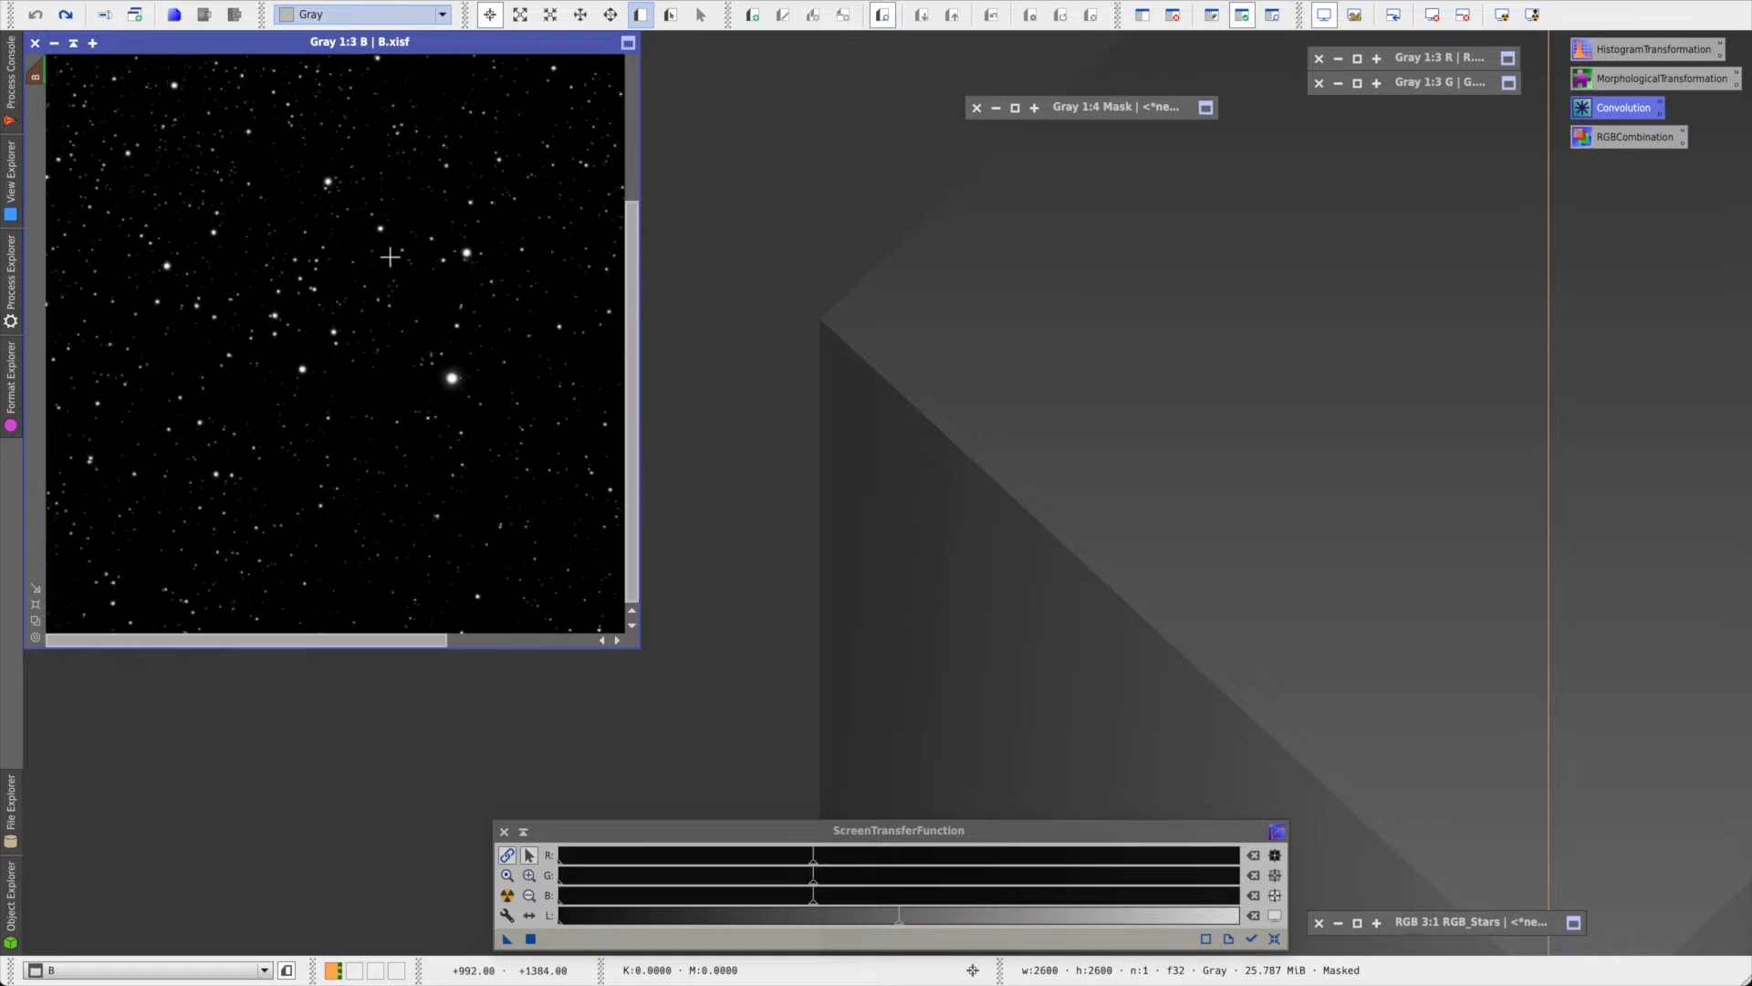
pyautogui.scroll(-1, 389, 257)
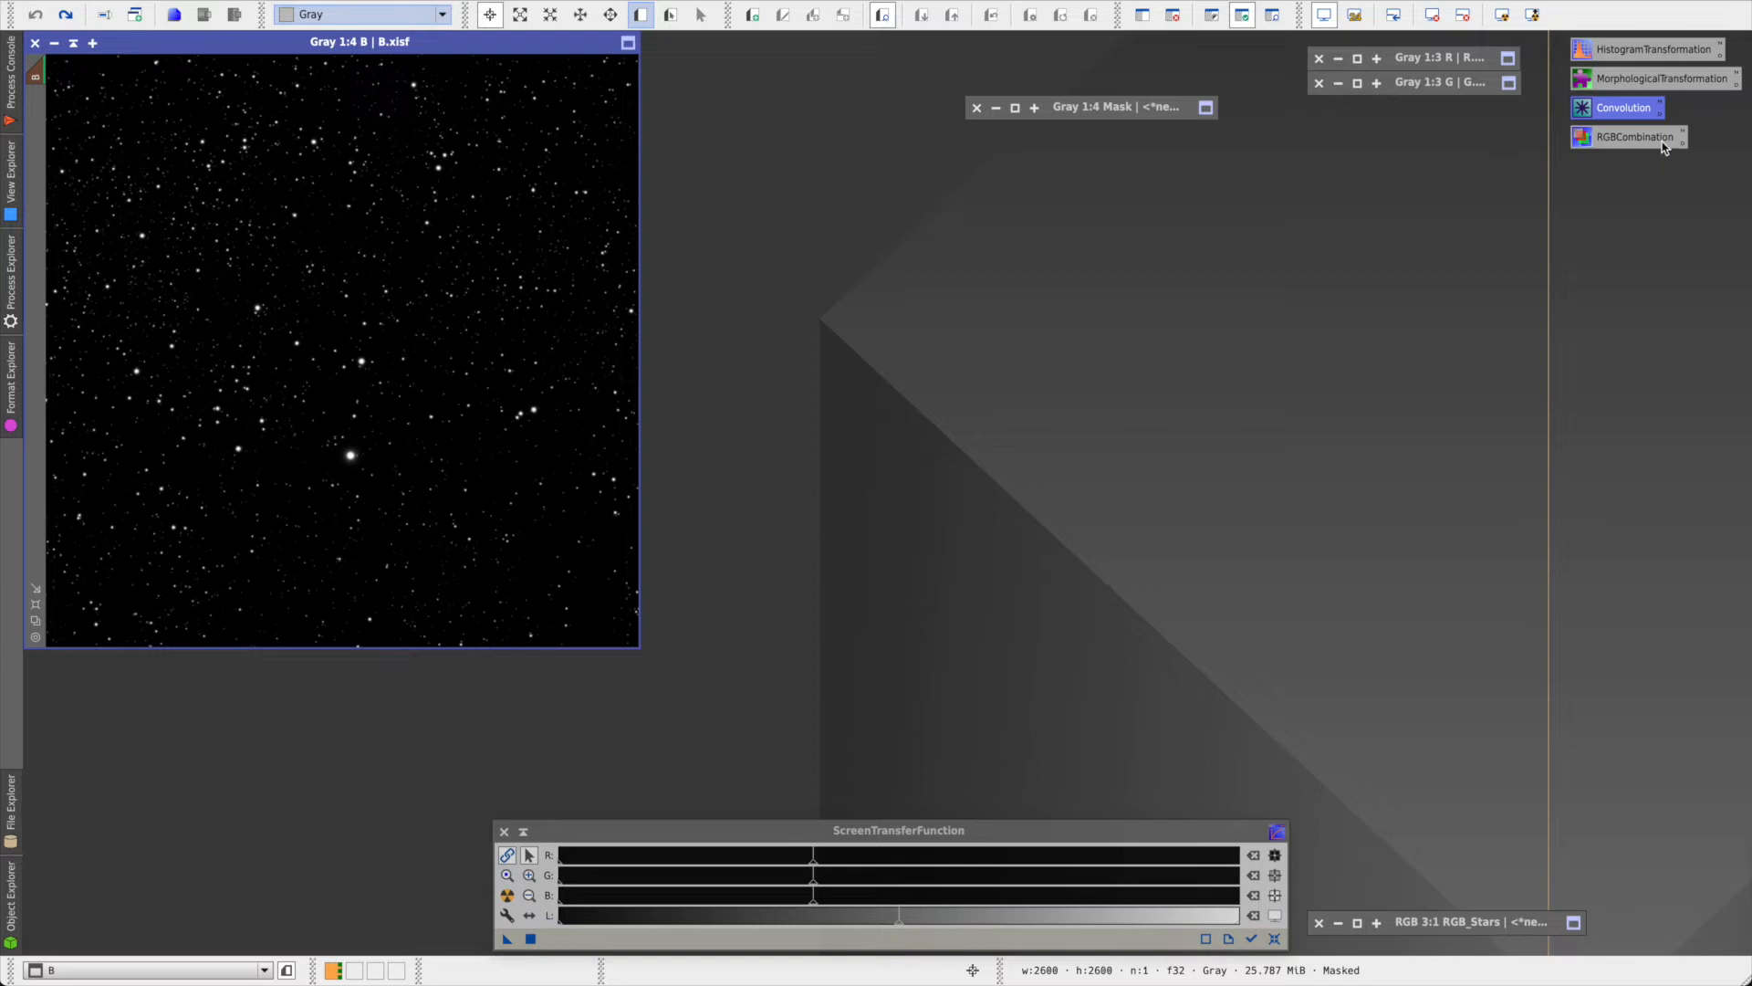
# - Shrink the masked stars in B using MorphologicalTransformation with Erosion (Minimum), 1 iteration, amount 0.55 and structuring element size 7
pyautogui.doubleClick(1636, 80)
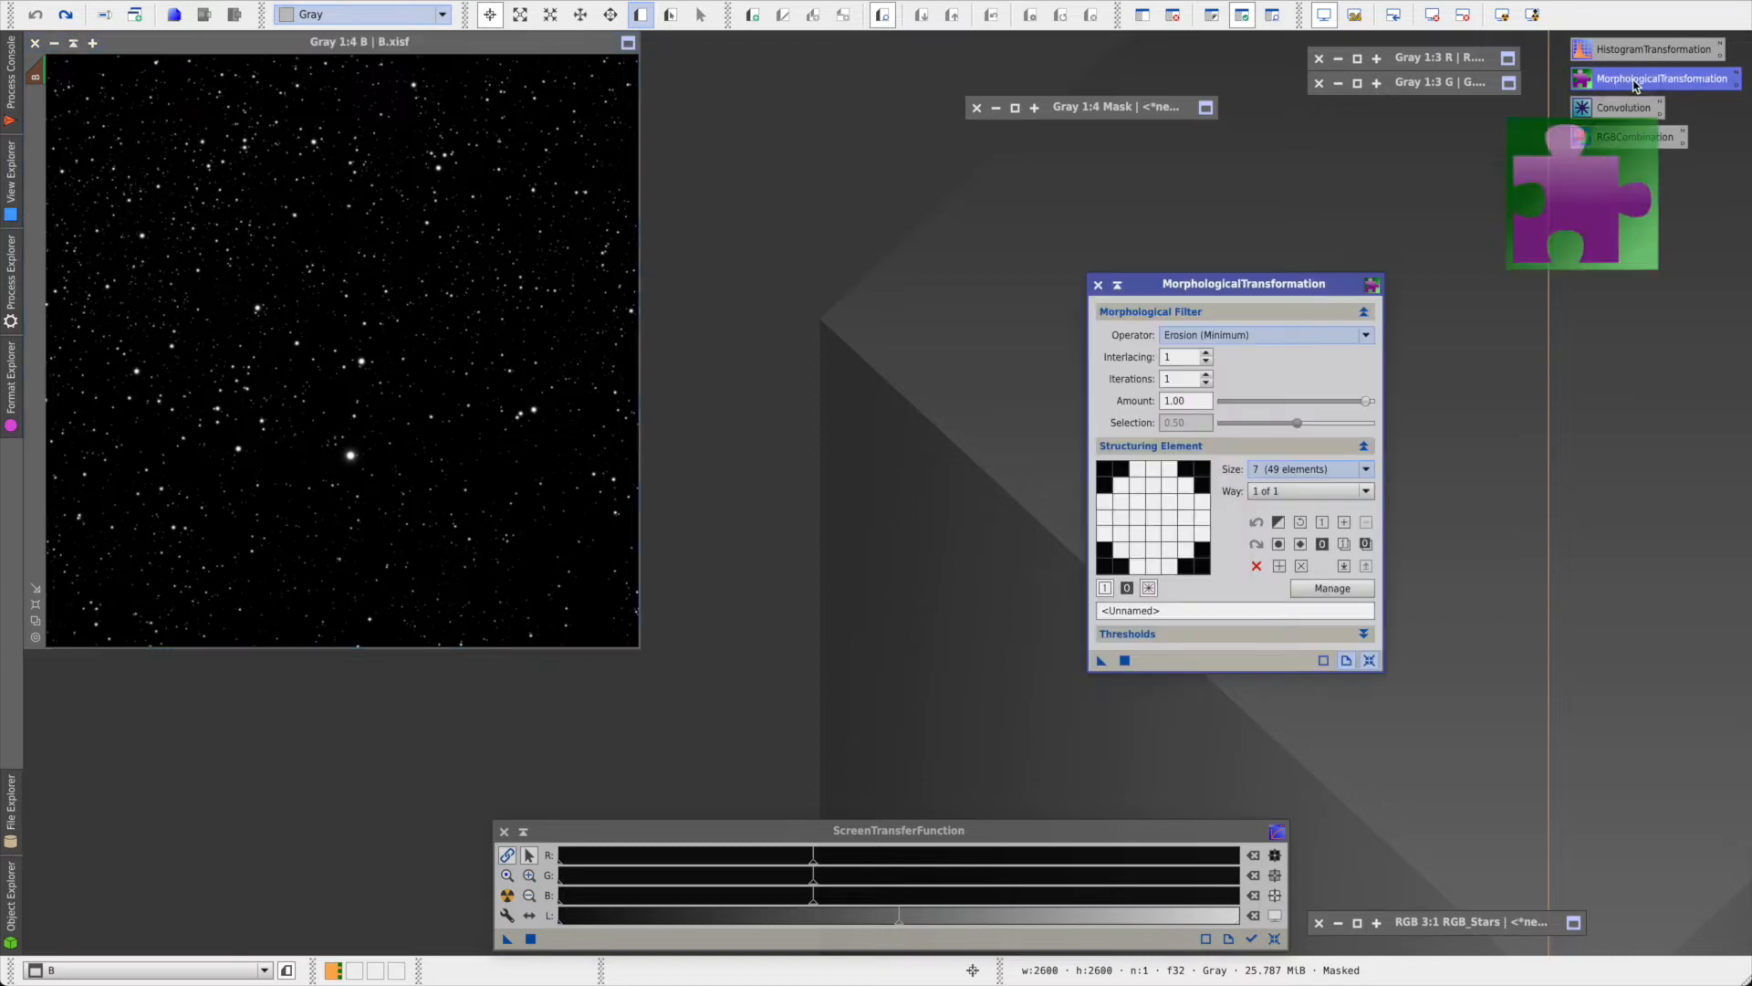
pyautogui.moveTo(1197, 271); pyautogui.dragTo(1061, 271)
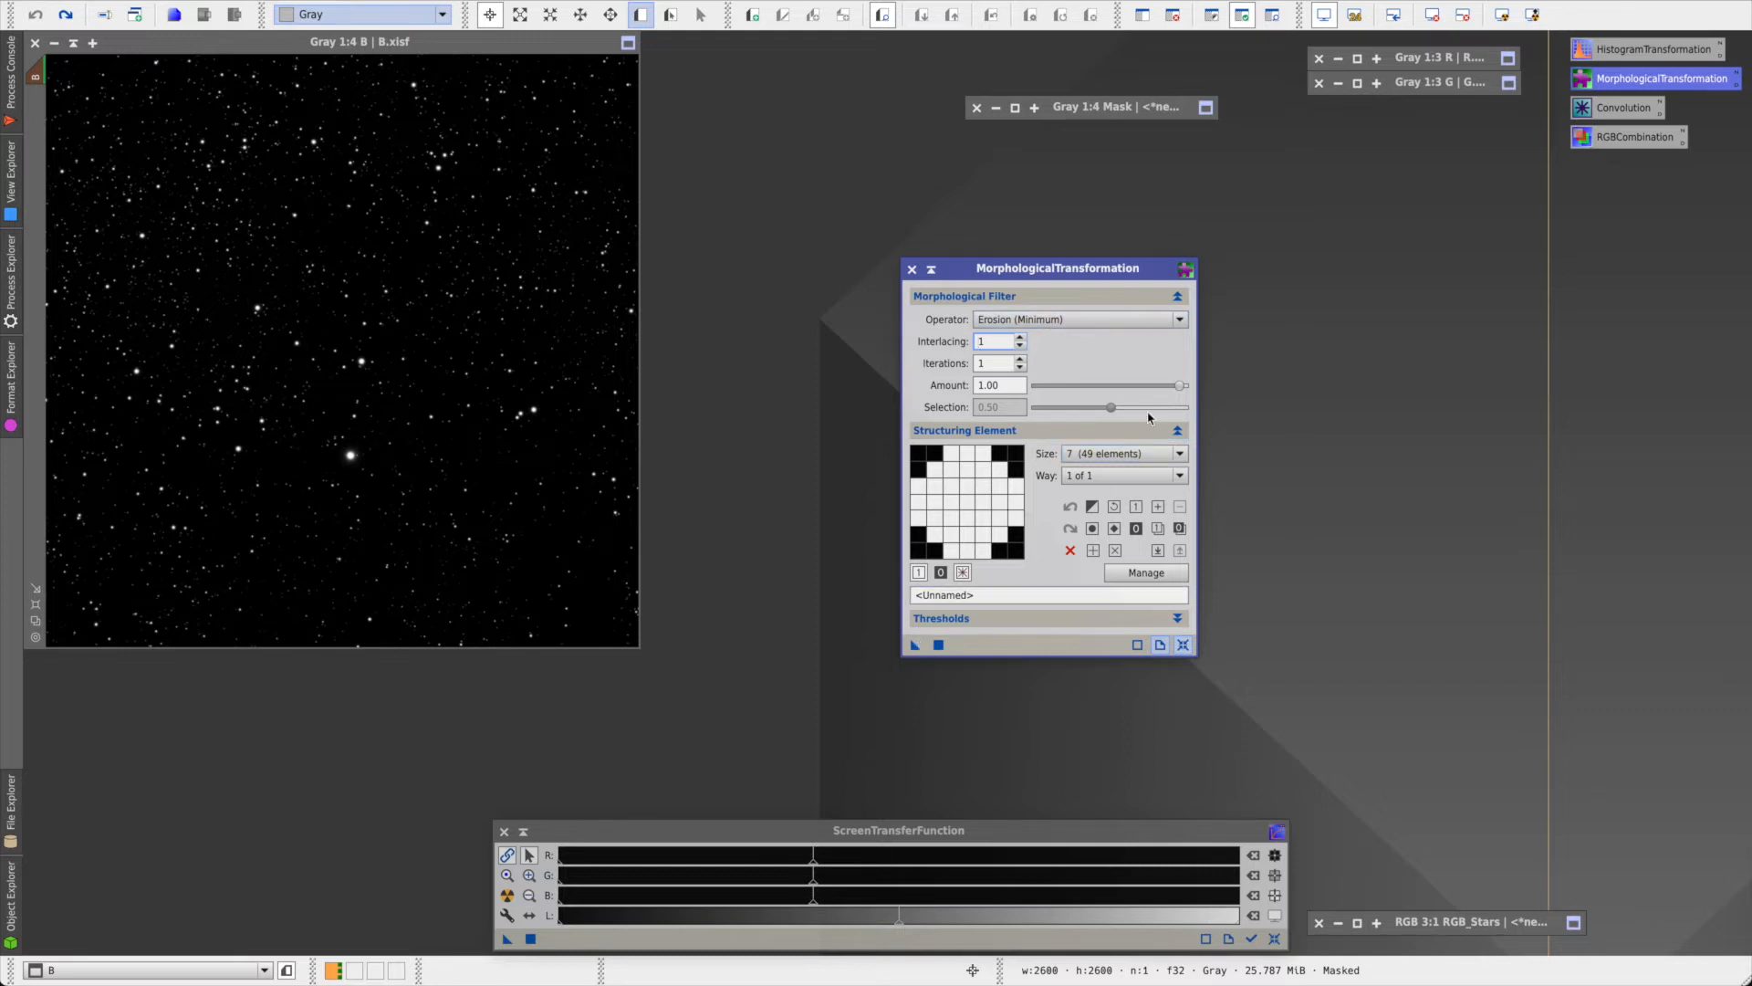
pyautogui.moveTo(1177, 389); pyautogui.dragTo(1115, 394)
pyautogui.moveTo(916, 645); pyautogui.dragTo(497, 400)
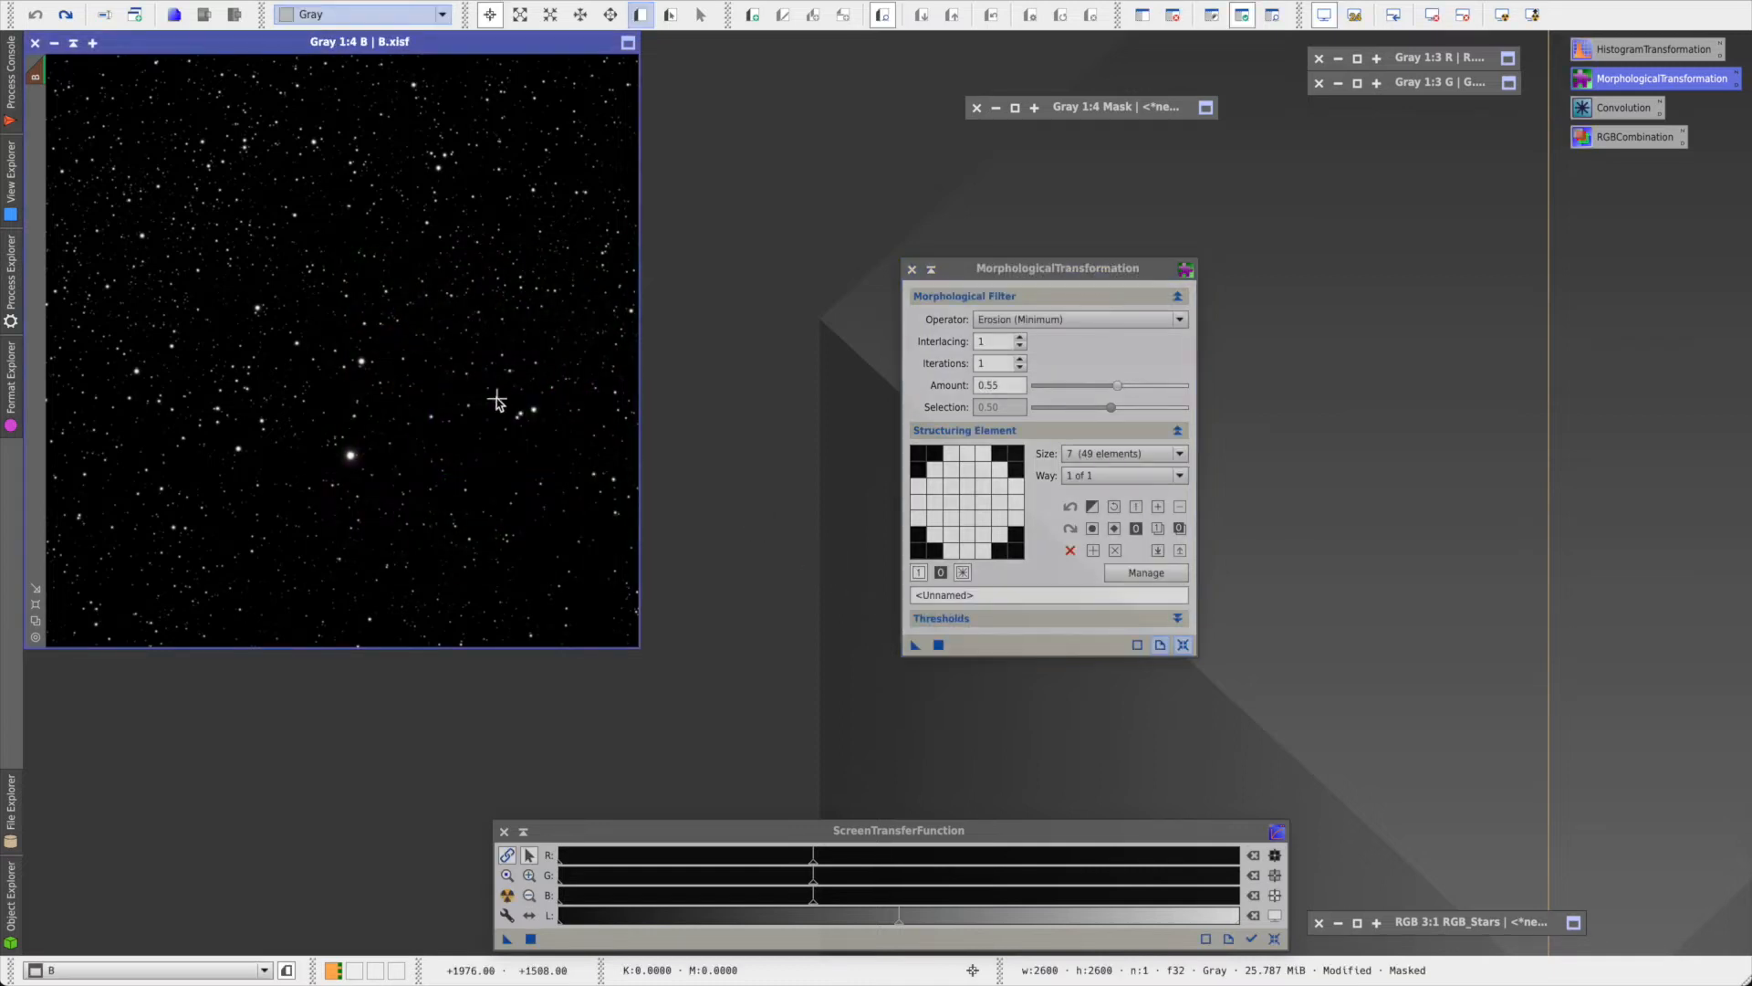
pyautogui.click(912, 269)
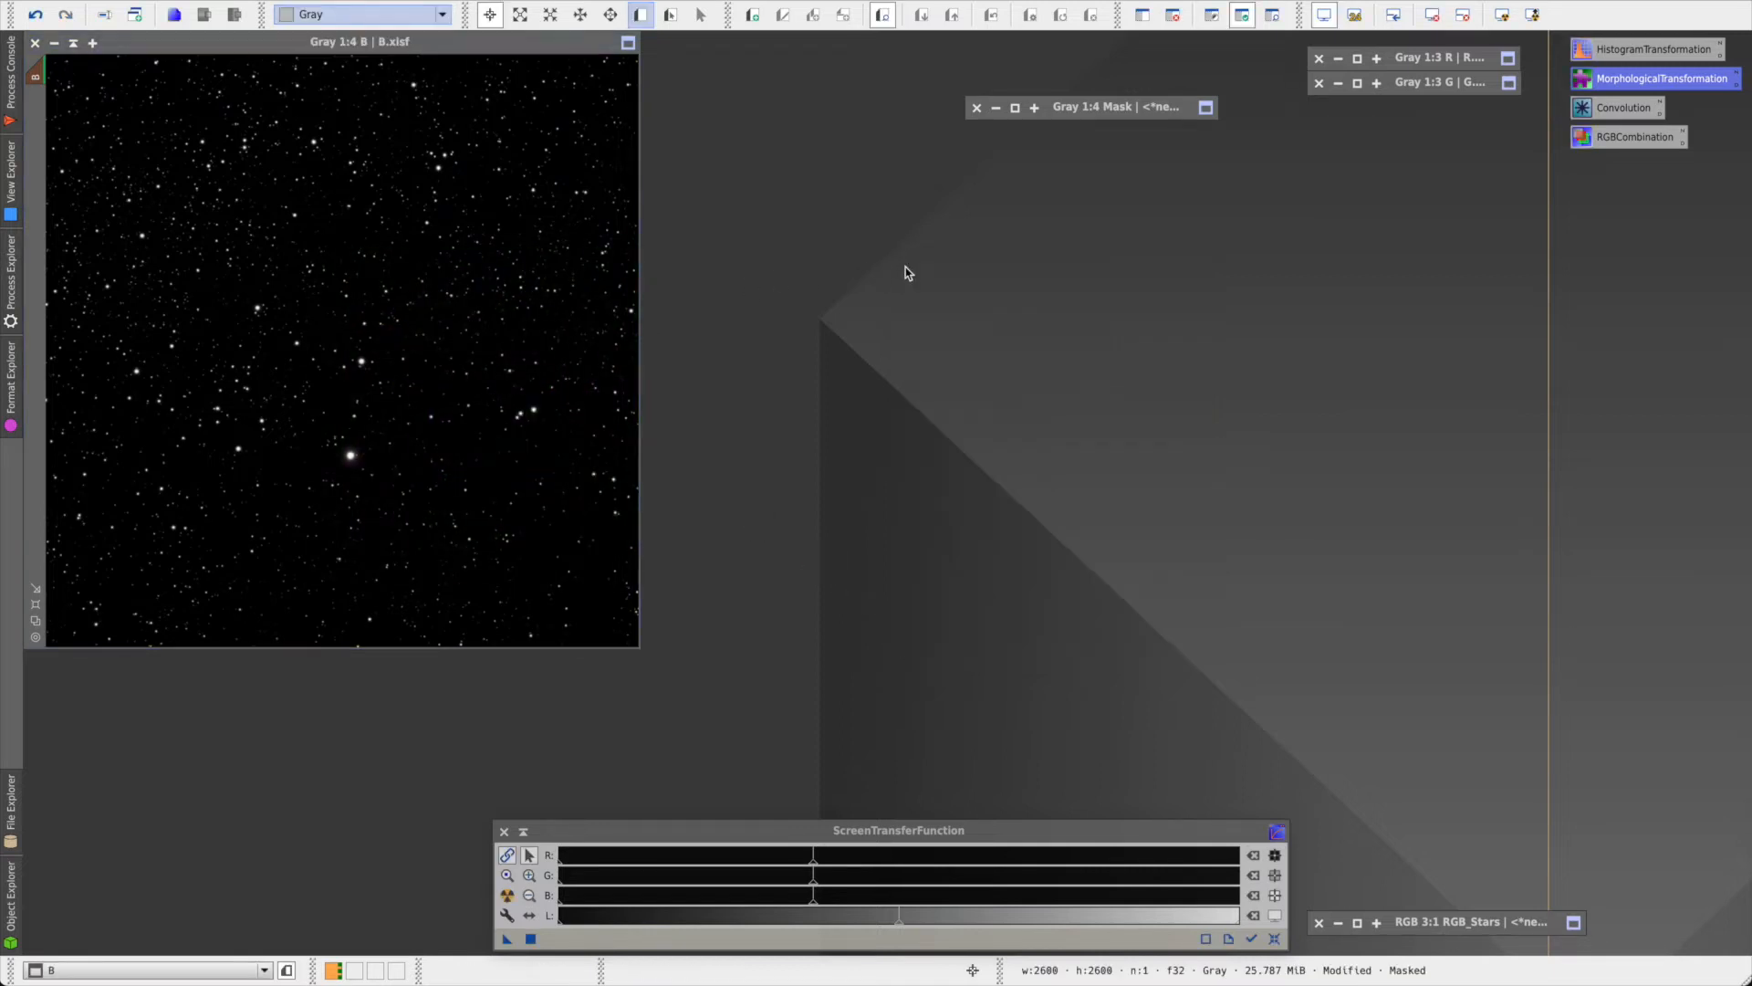
# - Examine the stars in B up close, comparing them before and after the erosion
pyautogui.scroll(2, 205, 456)
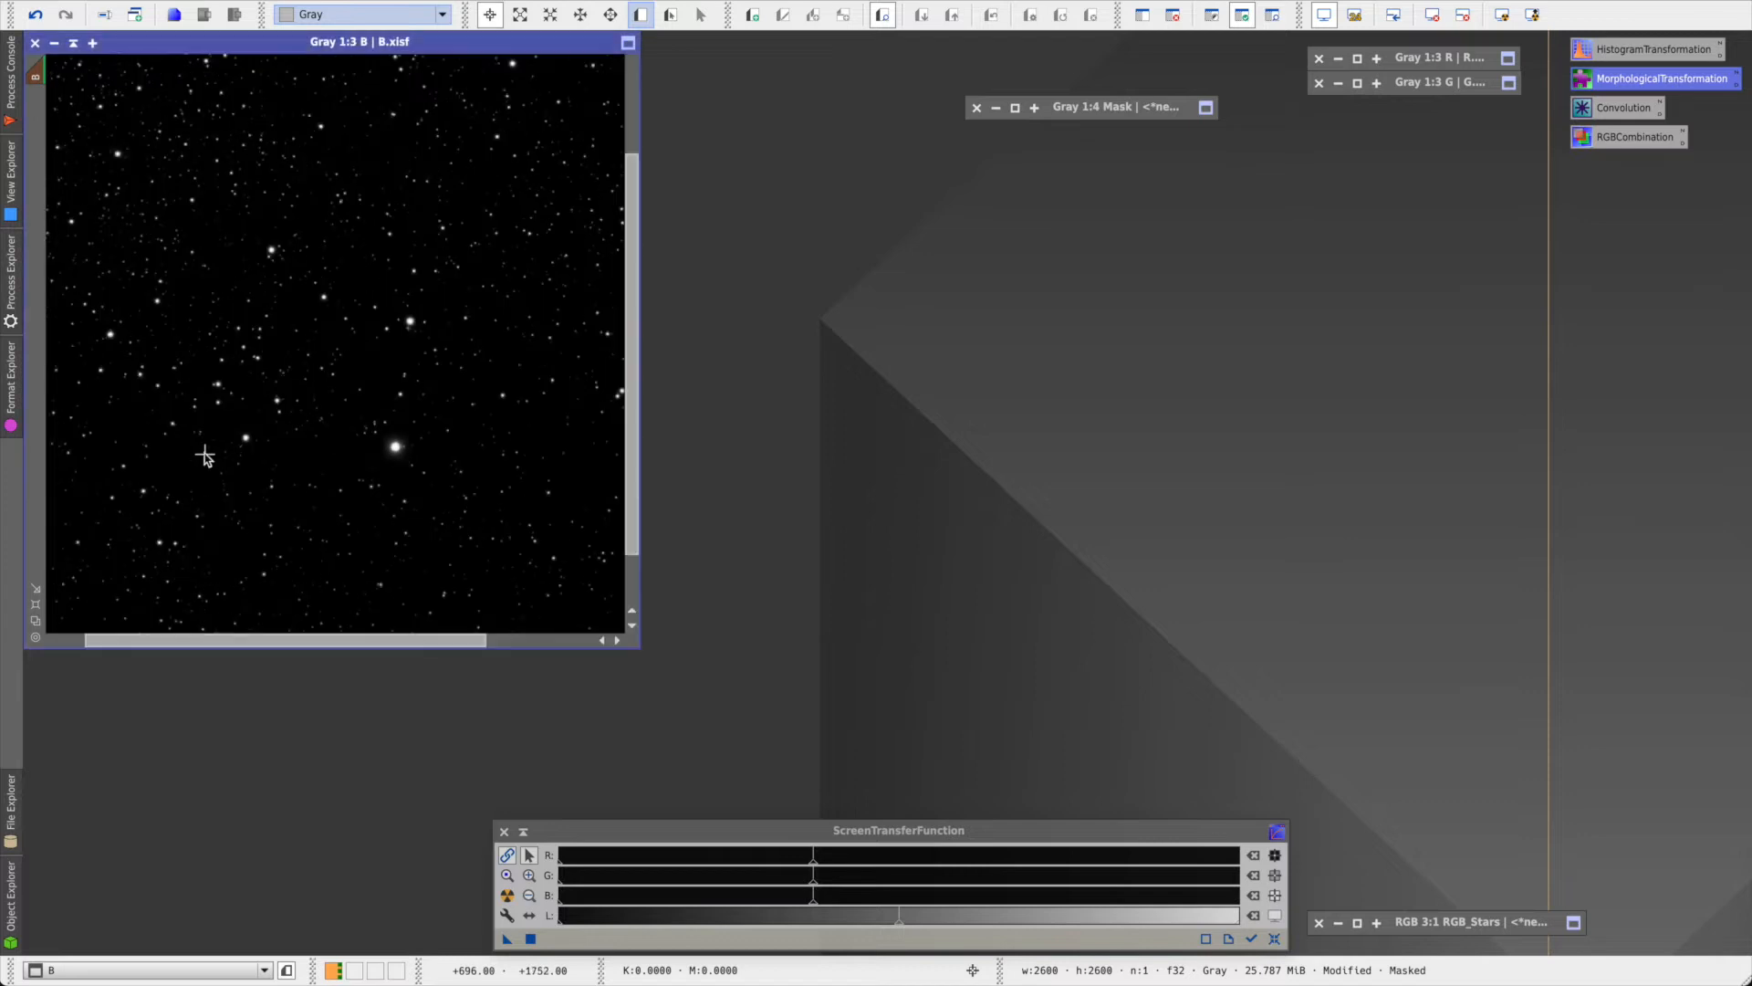
pyautogui.scroll(2, 206, 451)
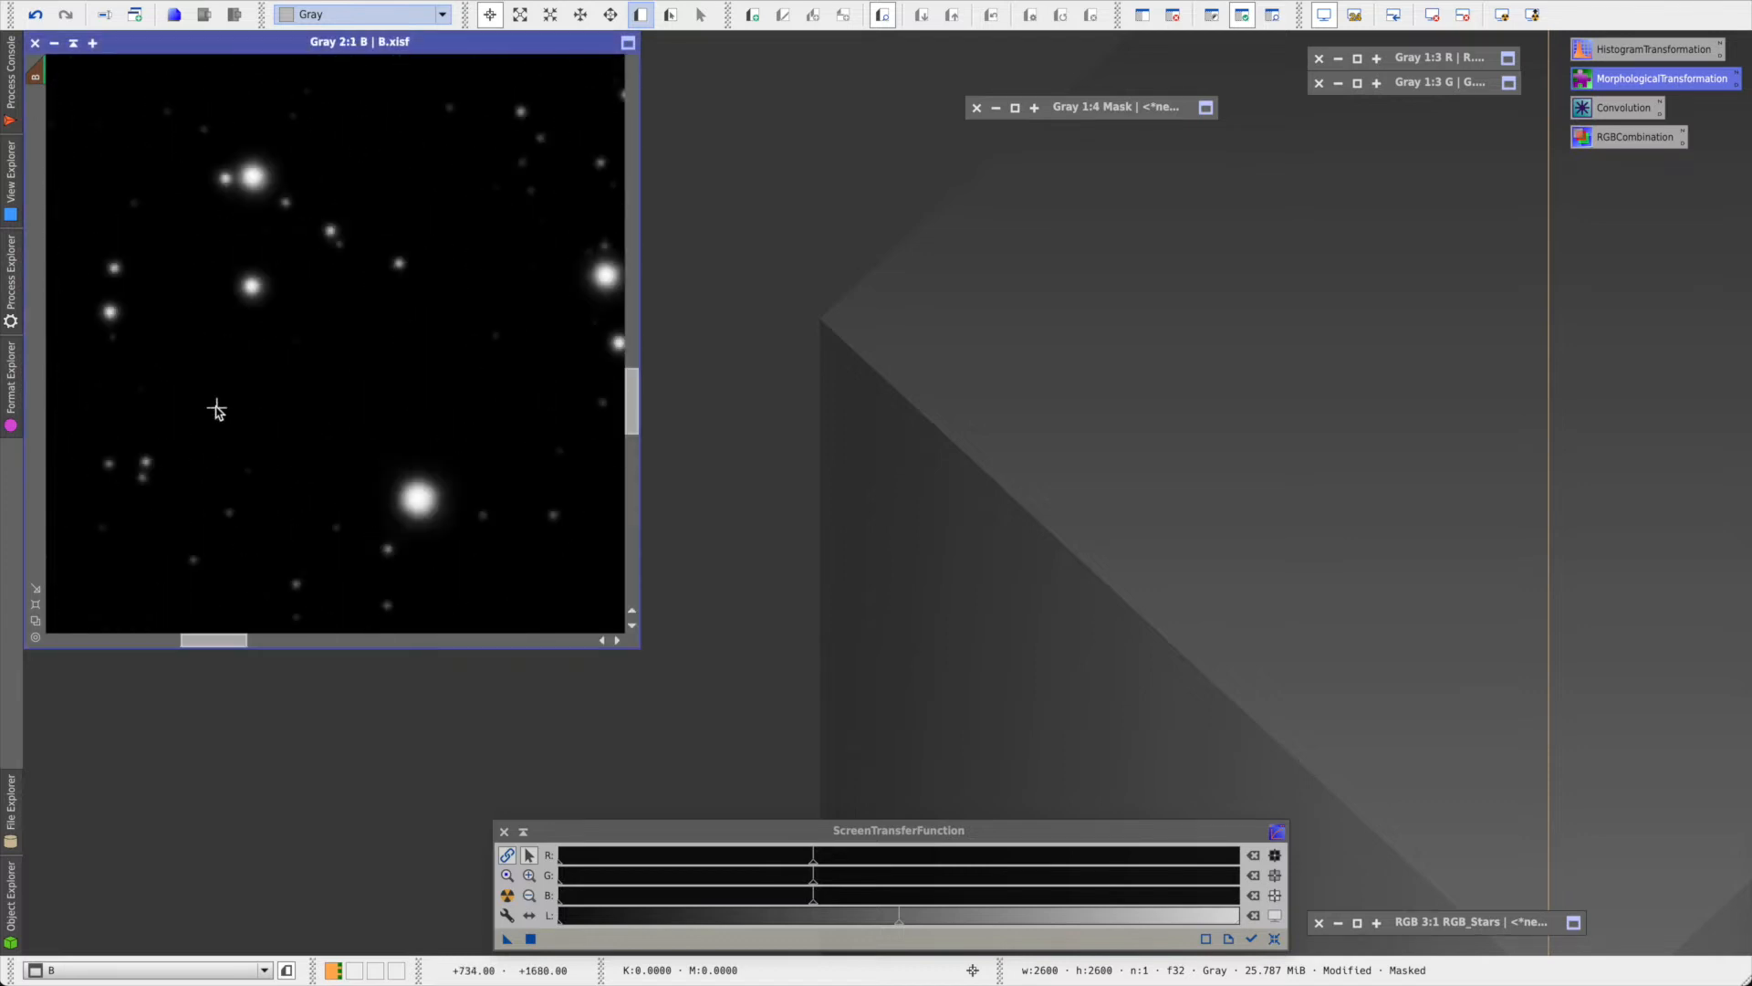
pyautogui.hotkey('ctrl', 'z')
pyautogui.hotkey('ctrl', 'y')
pyautogui.hotkey('ctrl', 'z')
pyautogui.hotkey('ctrl', 'y')
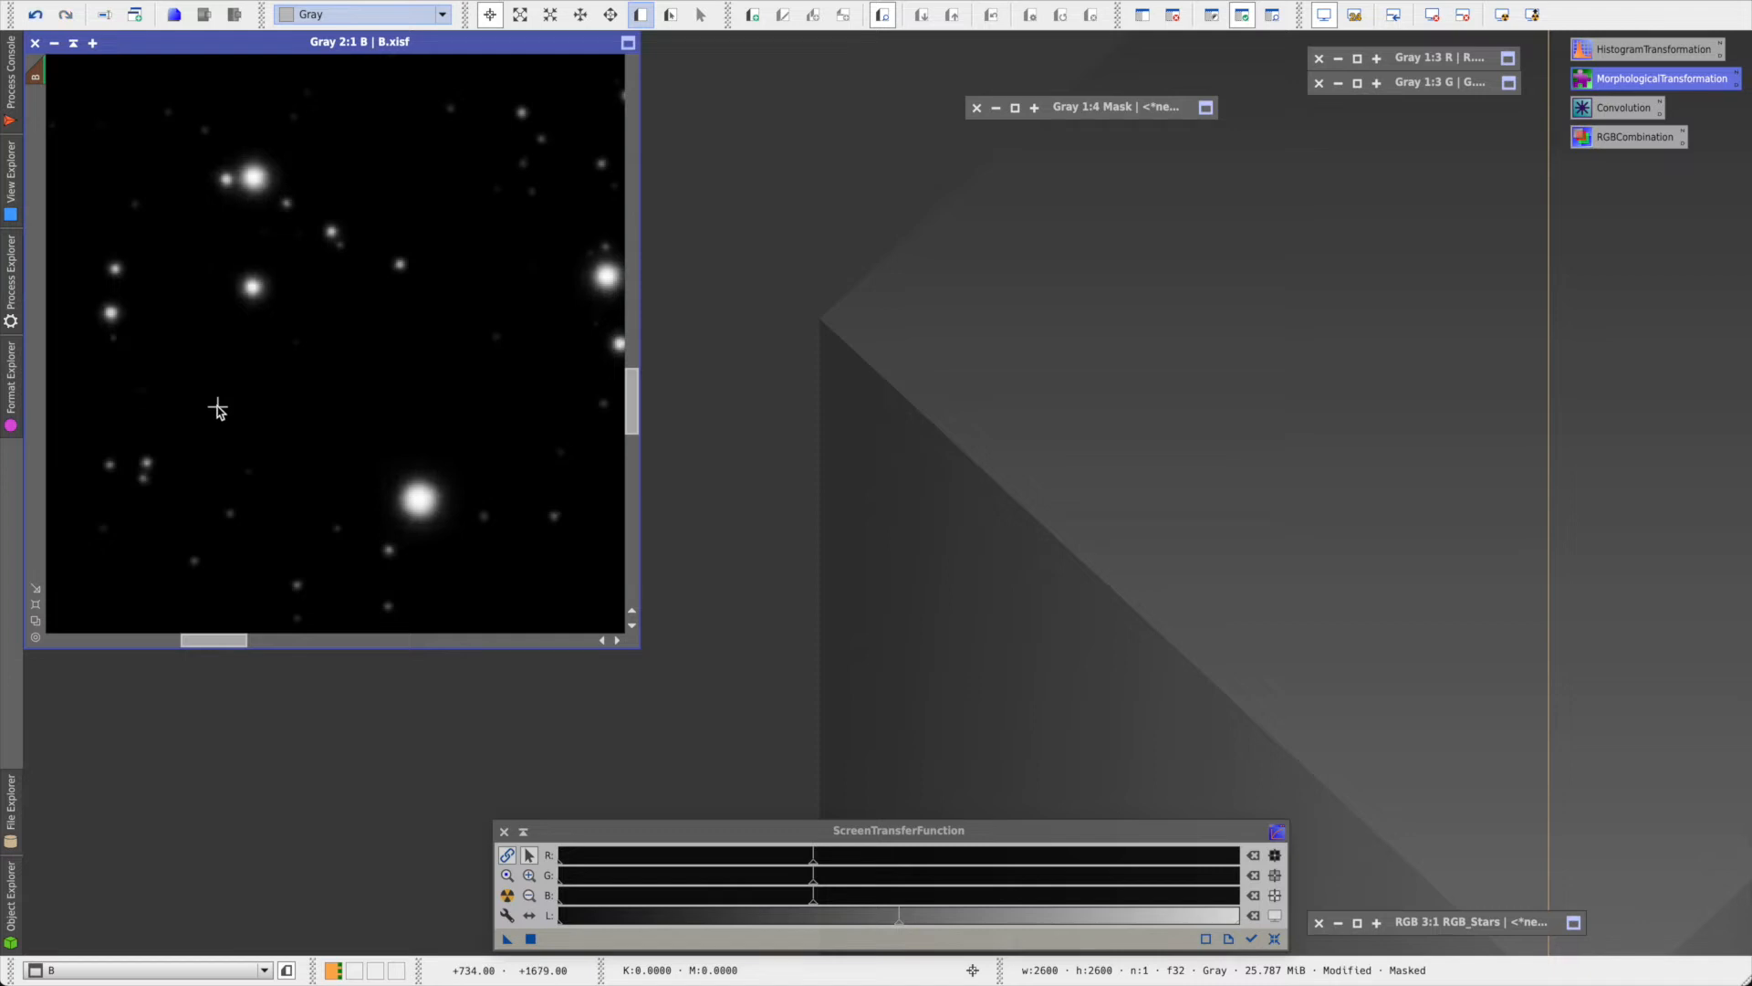
pyautogui.scroll(-3, 216, 409)
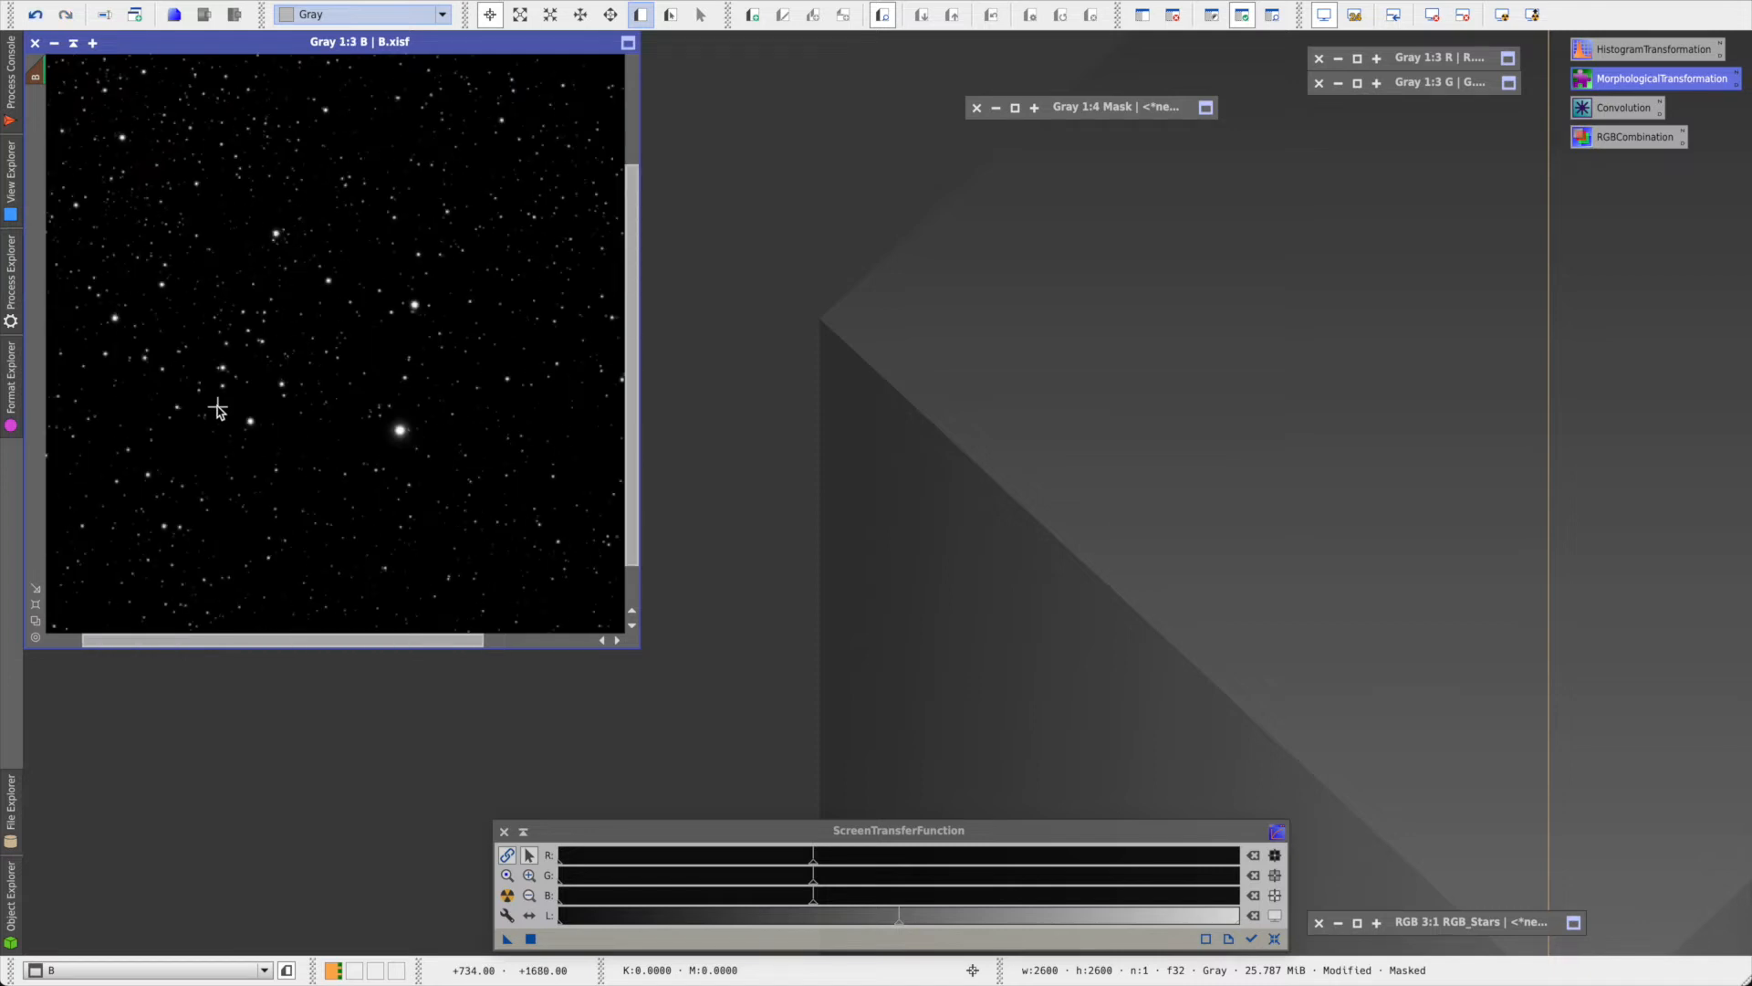
pyautogui.scroll(-1, 217, 407)
# - Combine R, G and B into a new color image using LRGBCombination without luminance, and apply the screen stretch to it
pyautogui.doubleClick(1620, 140)
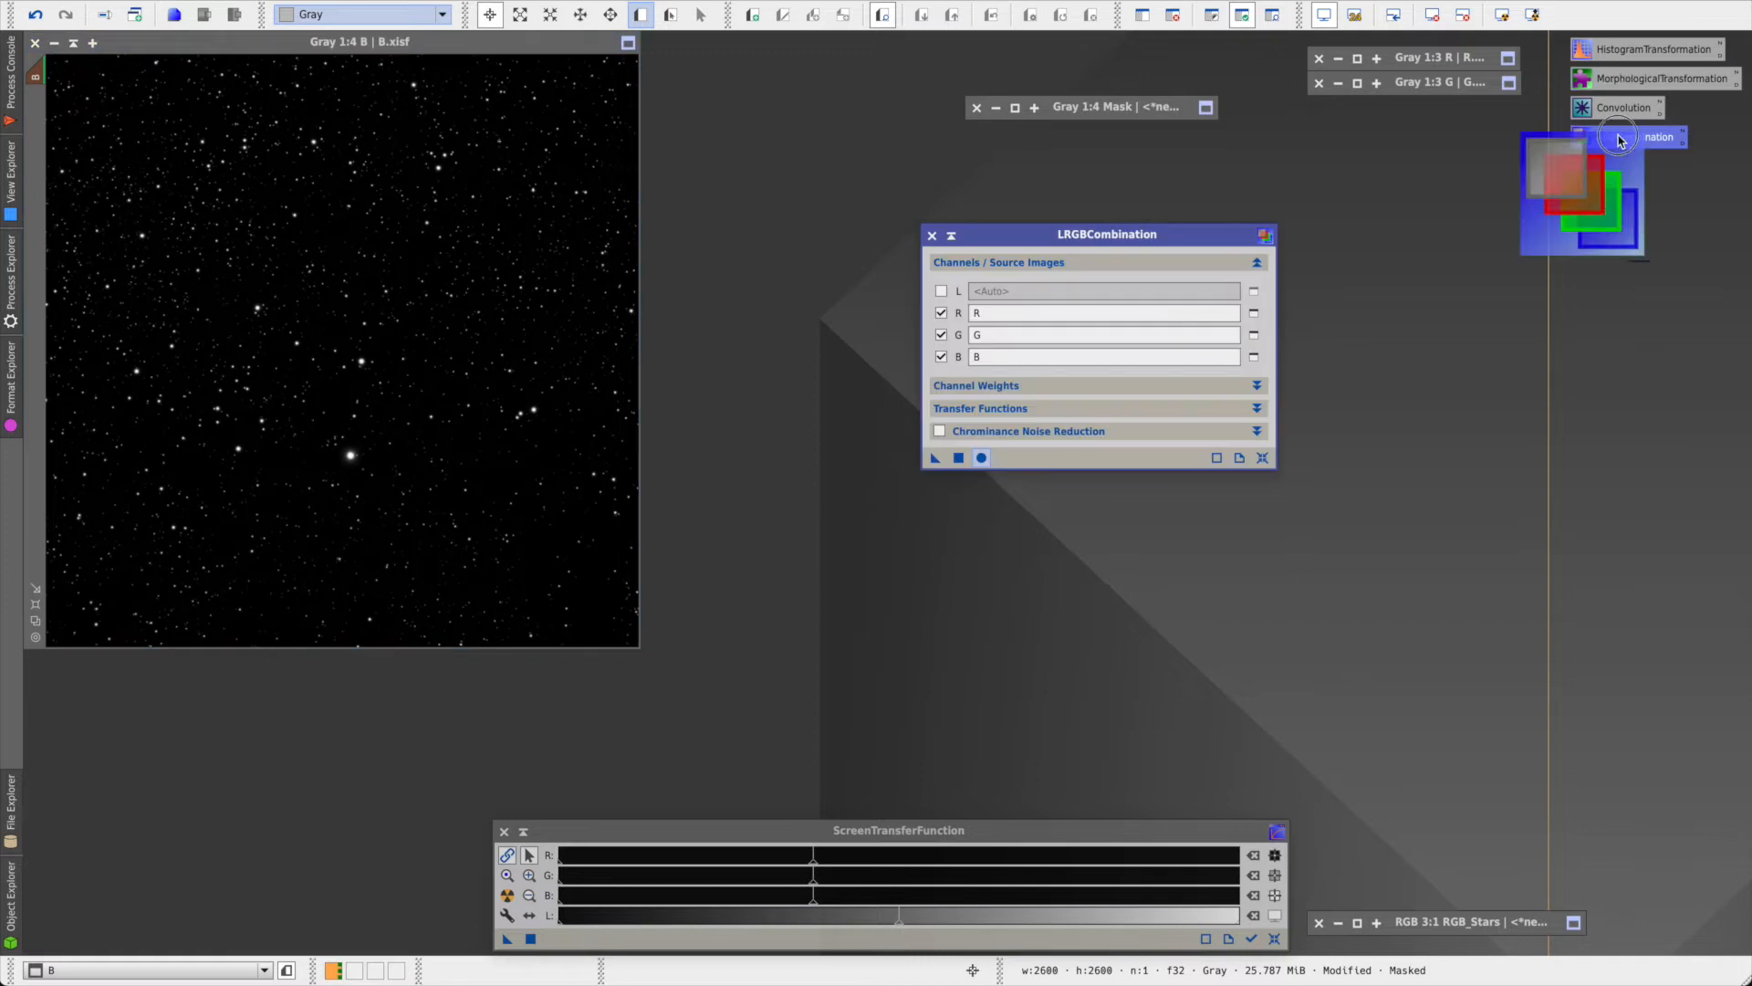
pyautogui.click(981, 459)
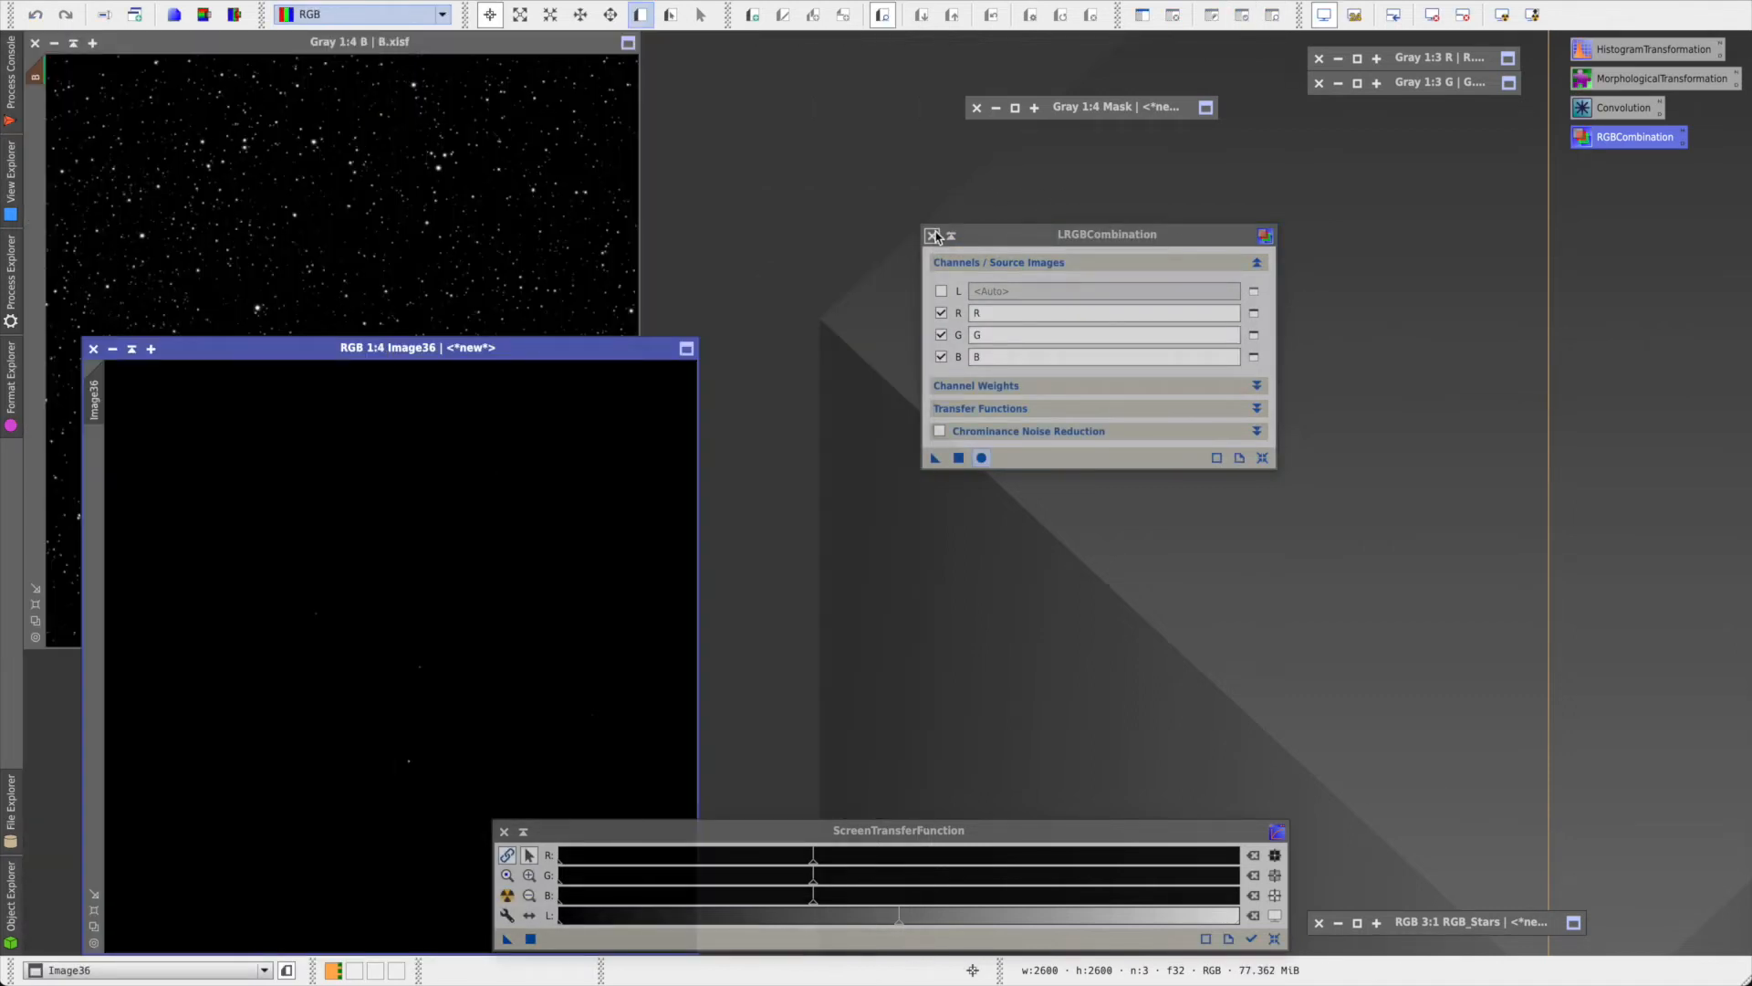
pyautogui.click(932, 237)
pyautogui.moveTo(544, 351); pyautogui.dragTo(514, 144)
pyautogui.moveTo(507, 940); pyautogui.dragTo(365, 582)
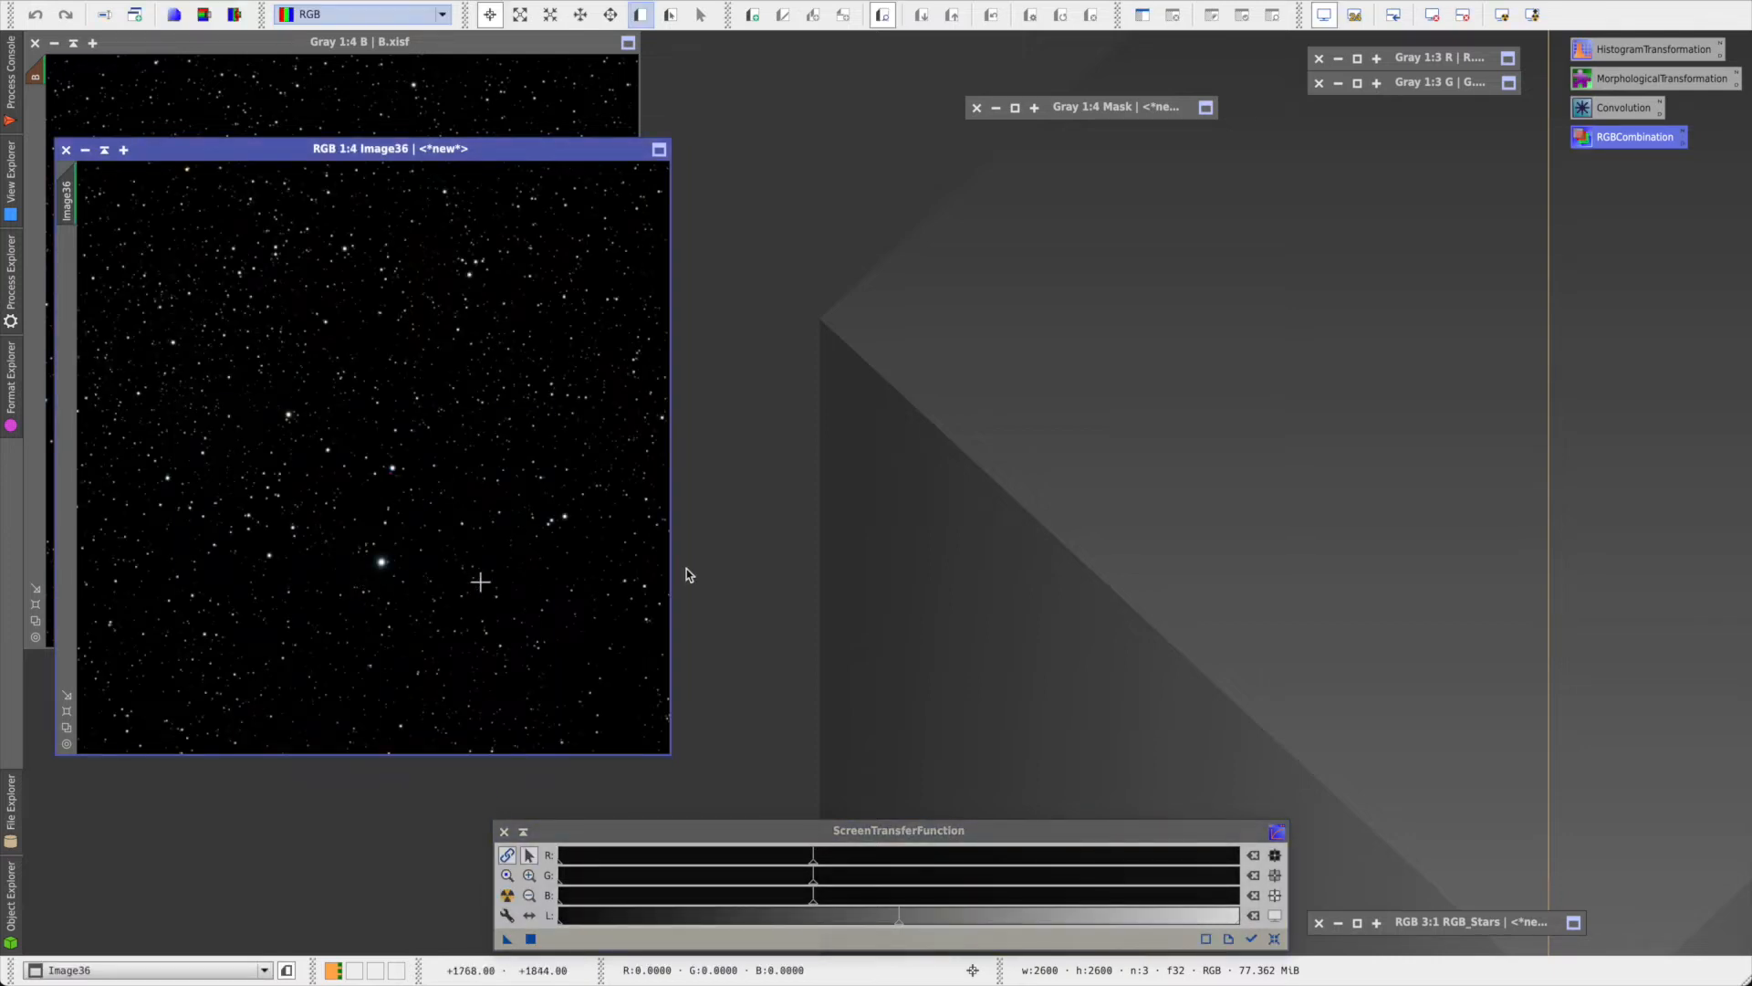
# - Bring up RGB_Stars beside the new combination, match their views at 3:1, and compare the star colors
pyautogui.doubleClick(1443, 924)
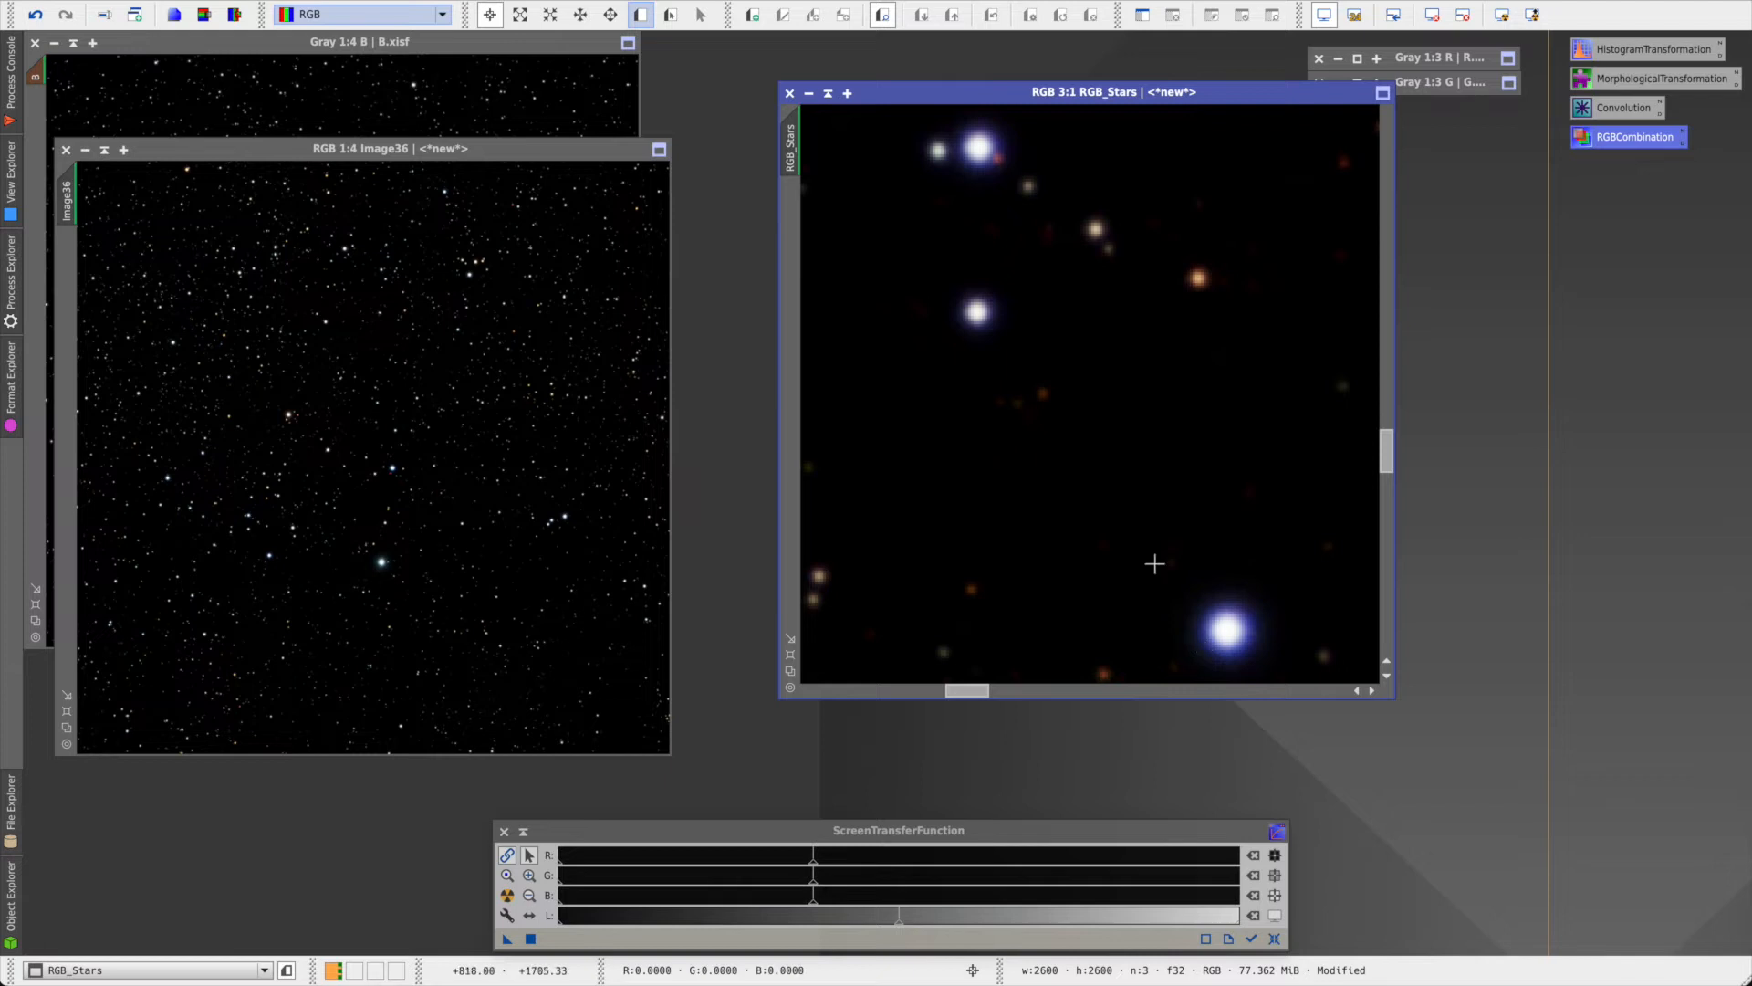
pyautogui.moveTo(791, 146); pyautogui.dragTo(73, 197)
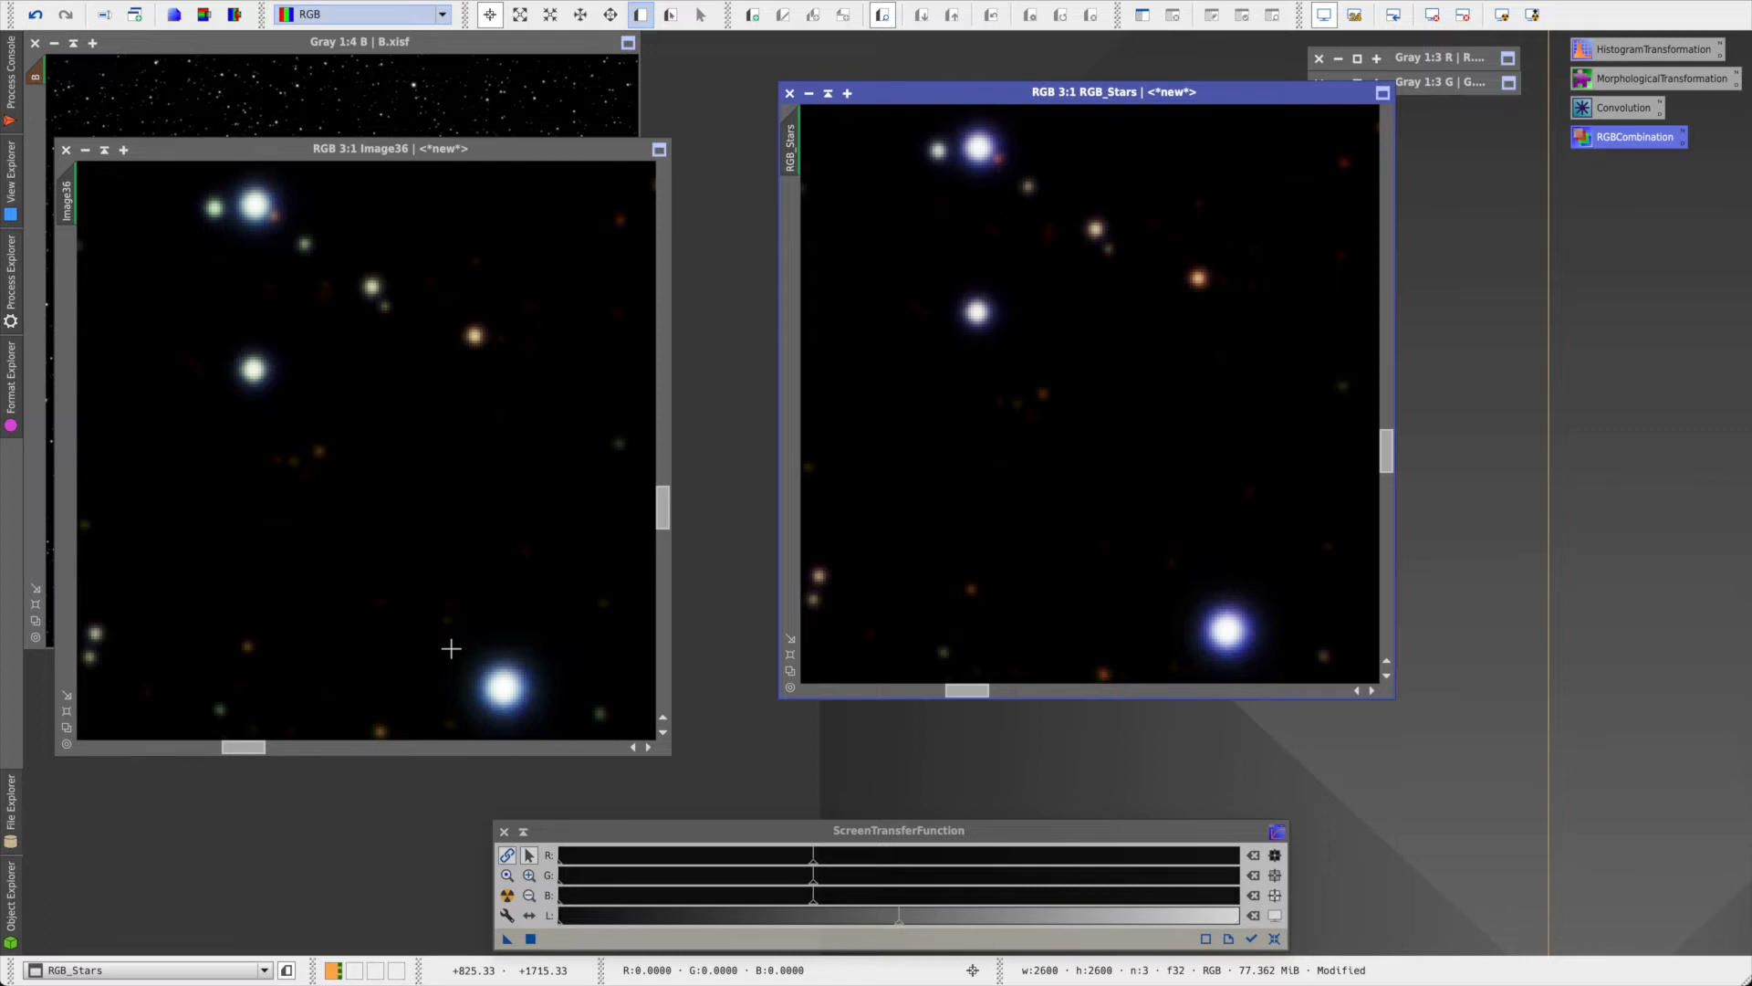
pyautogui.click(444, 570)
pyautogui.scroll(-1, 441, 560)
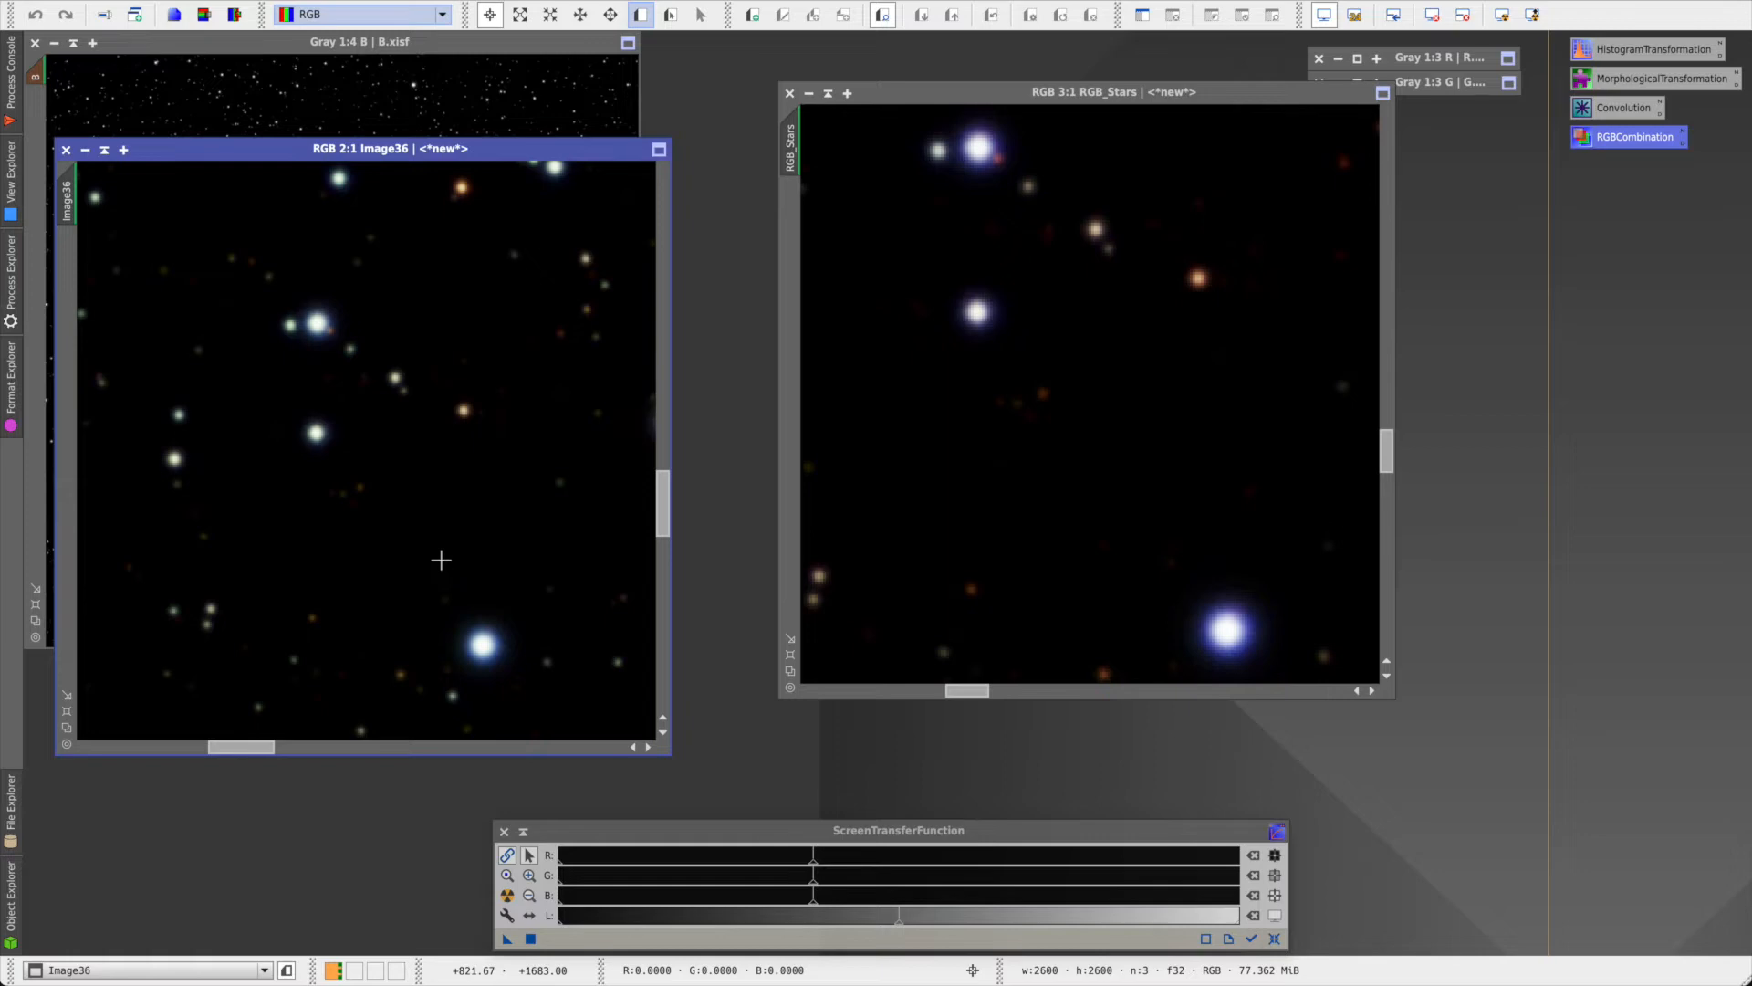
pyautogui.scroll(-1, 441, 560)
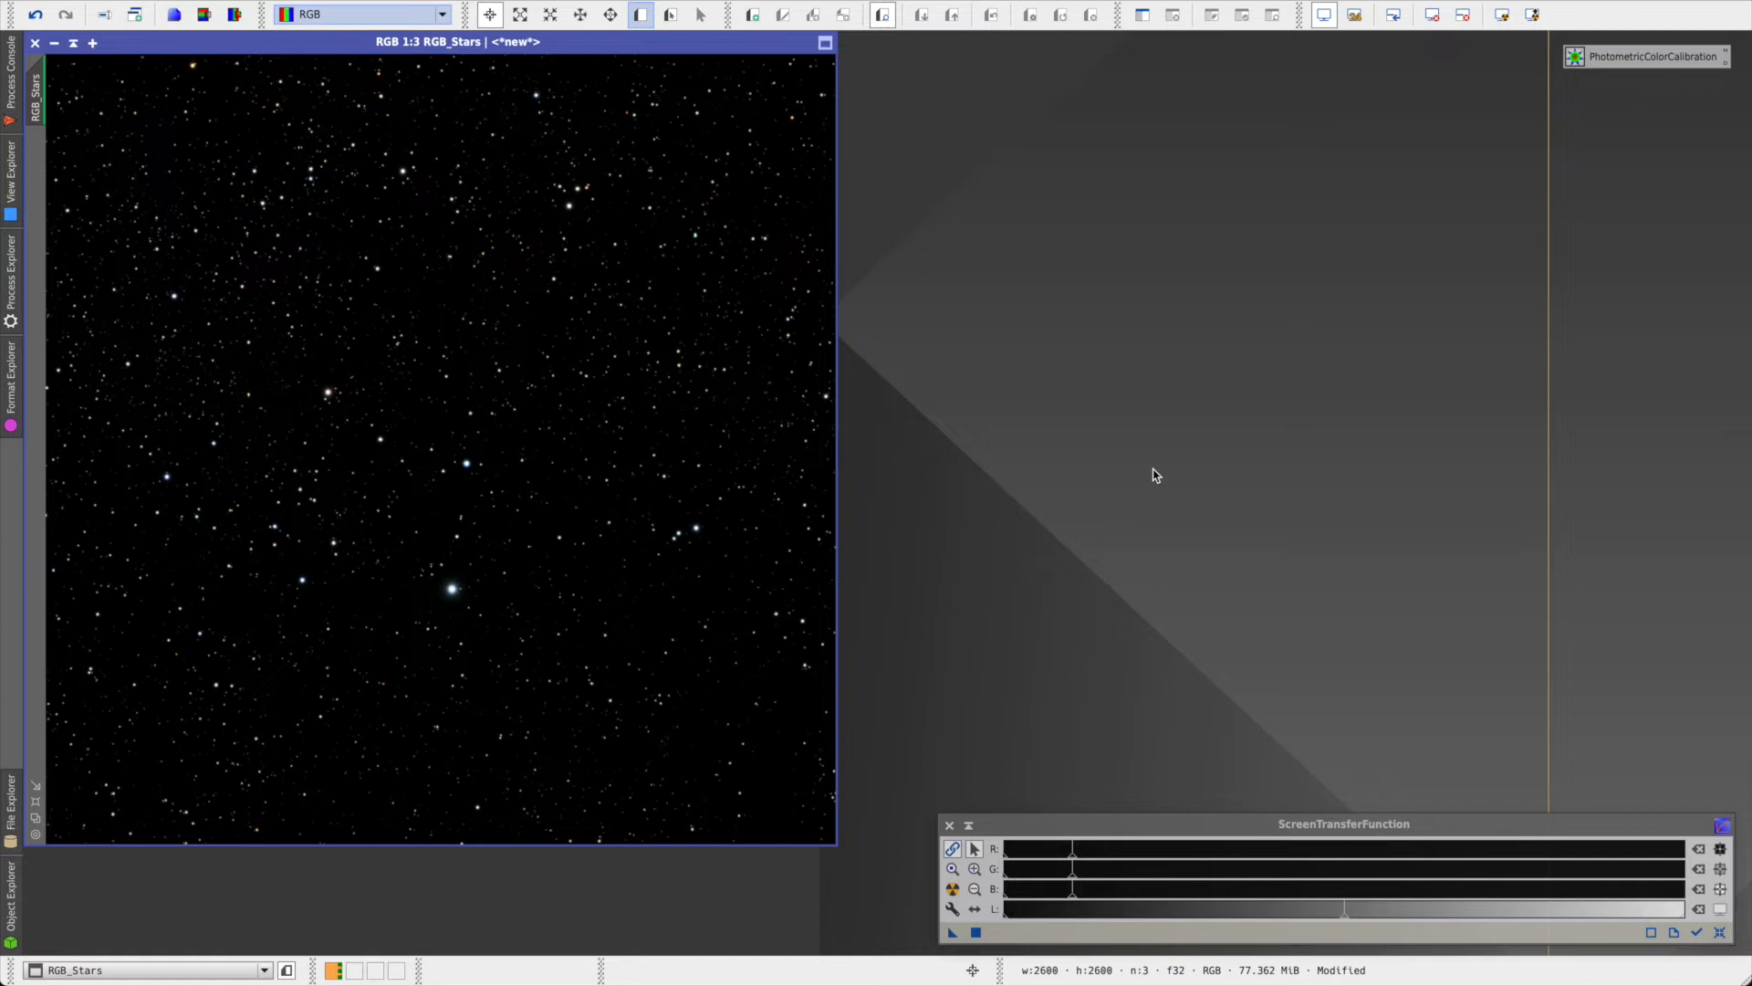
# - Fill in the PhotometricColorCalibration coordinates by searching online for the object NGC 7635
pyautogui.doubleClick(1592, 58)
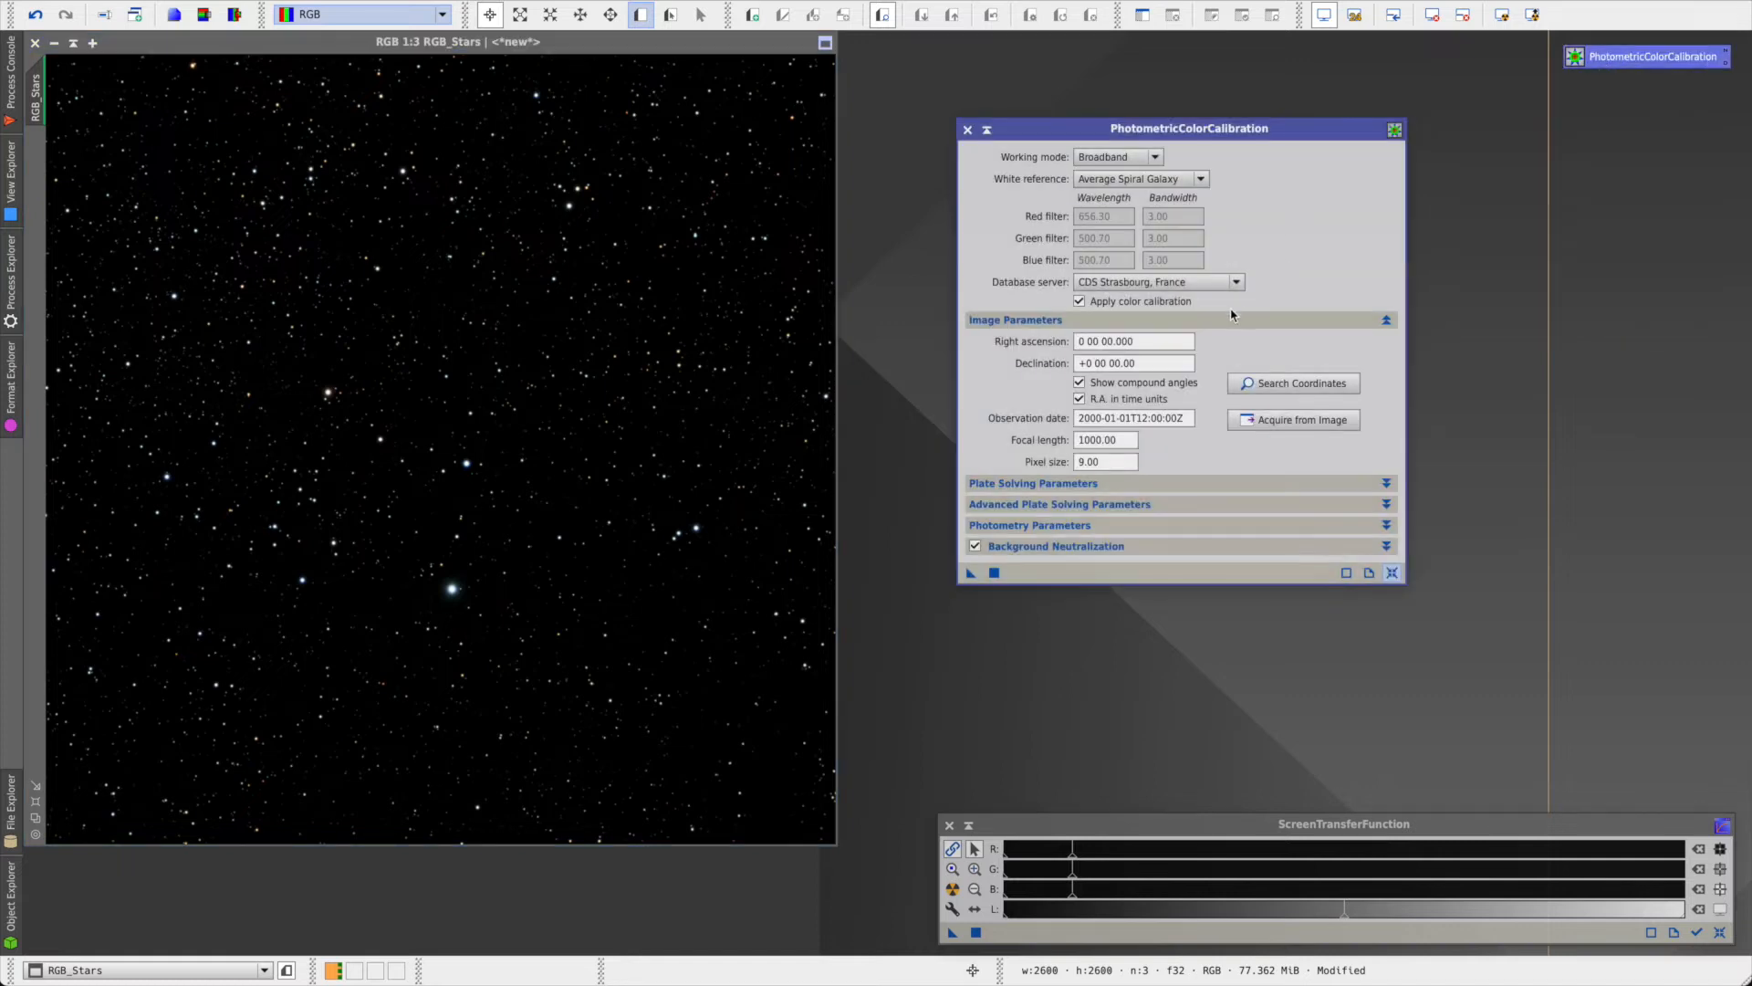
pyautogui.click(1290, 388)
pyautogui.click(869, 320)
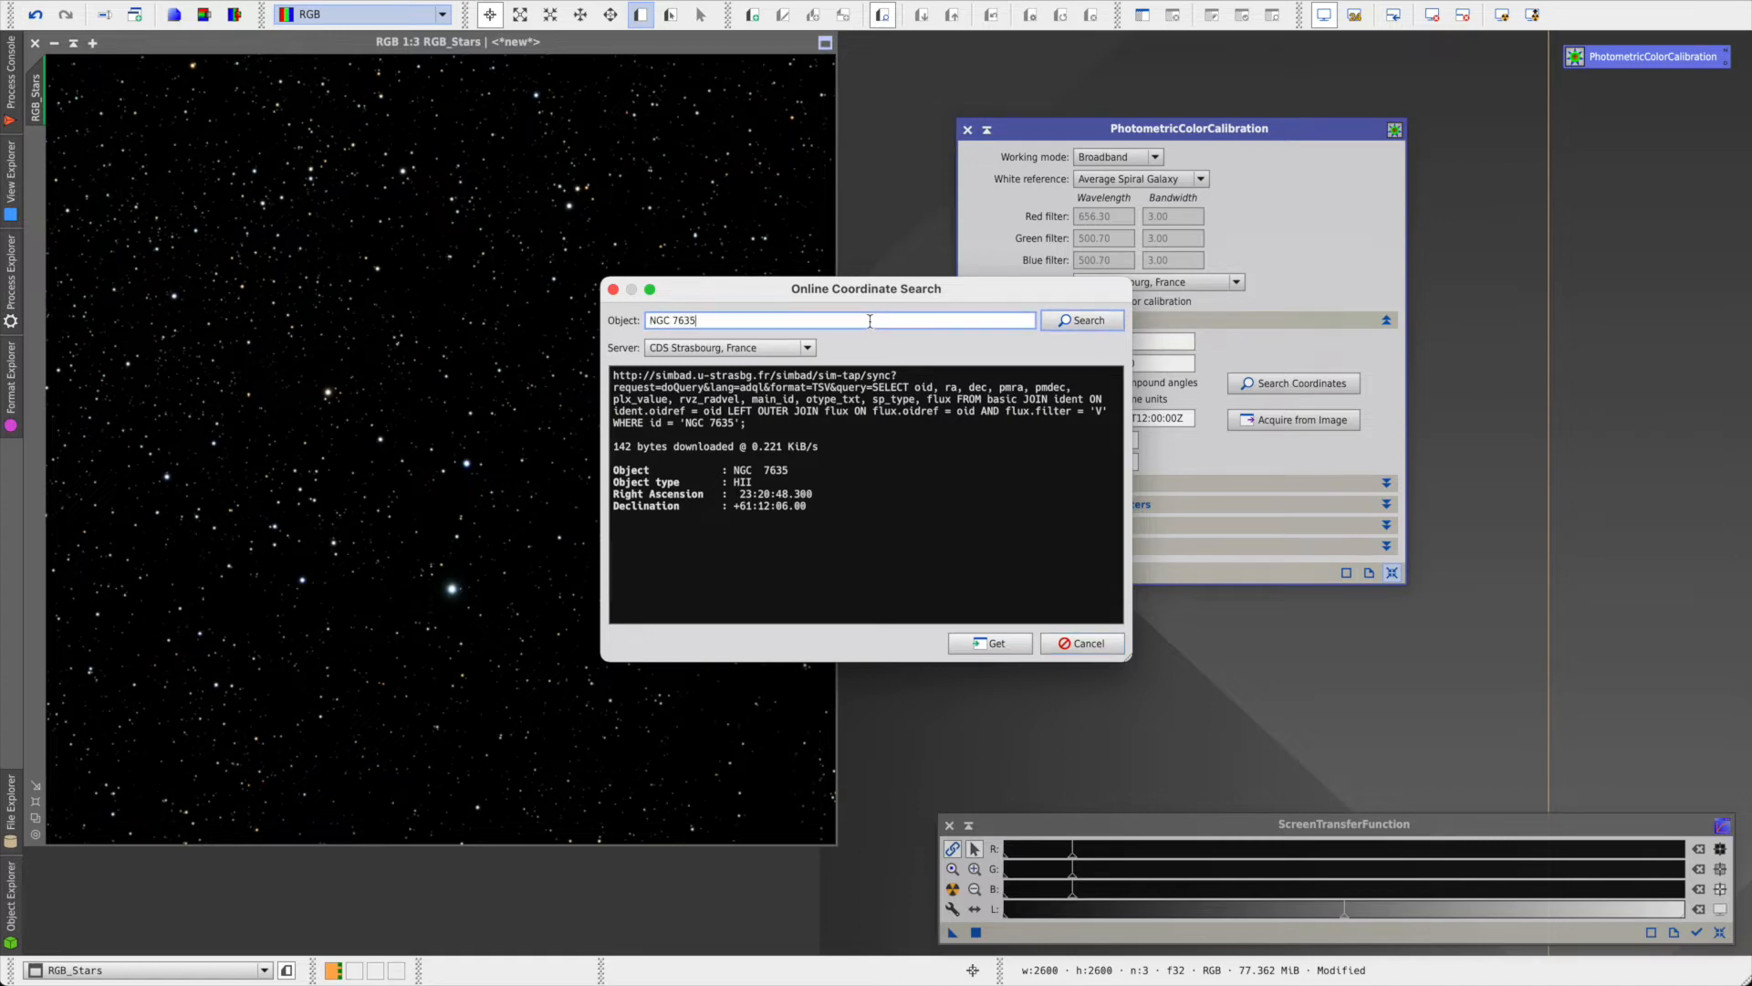
pyautogui.click(1073, 320)
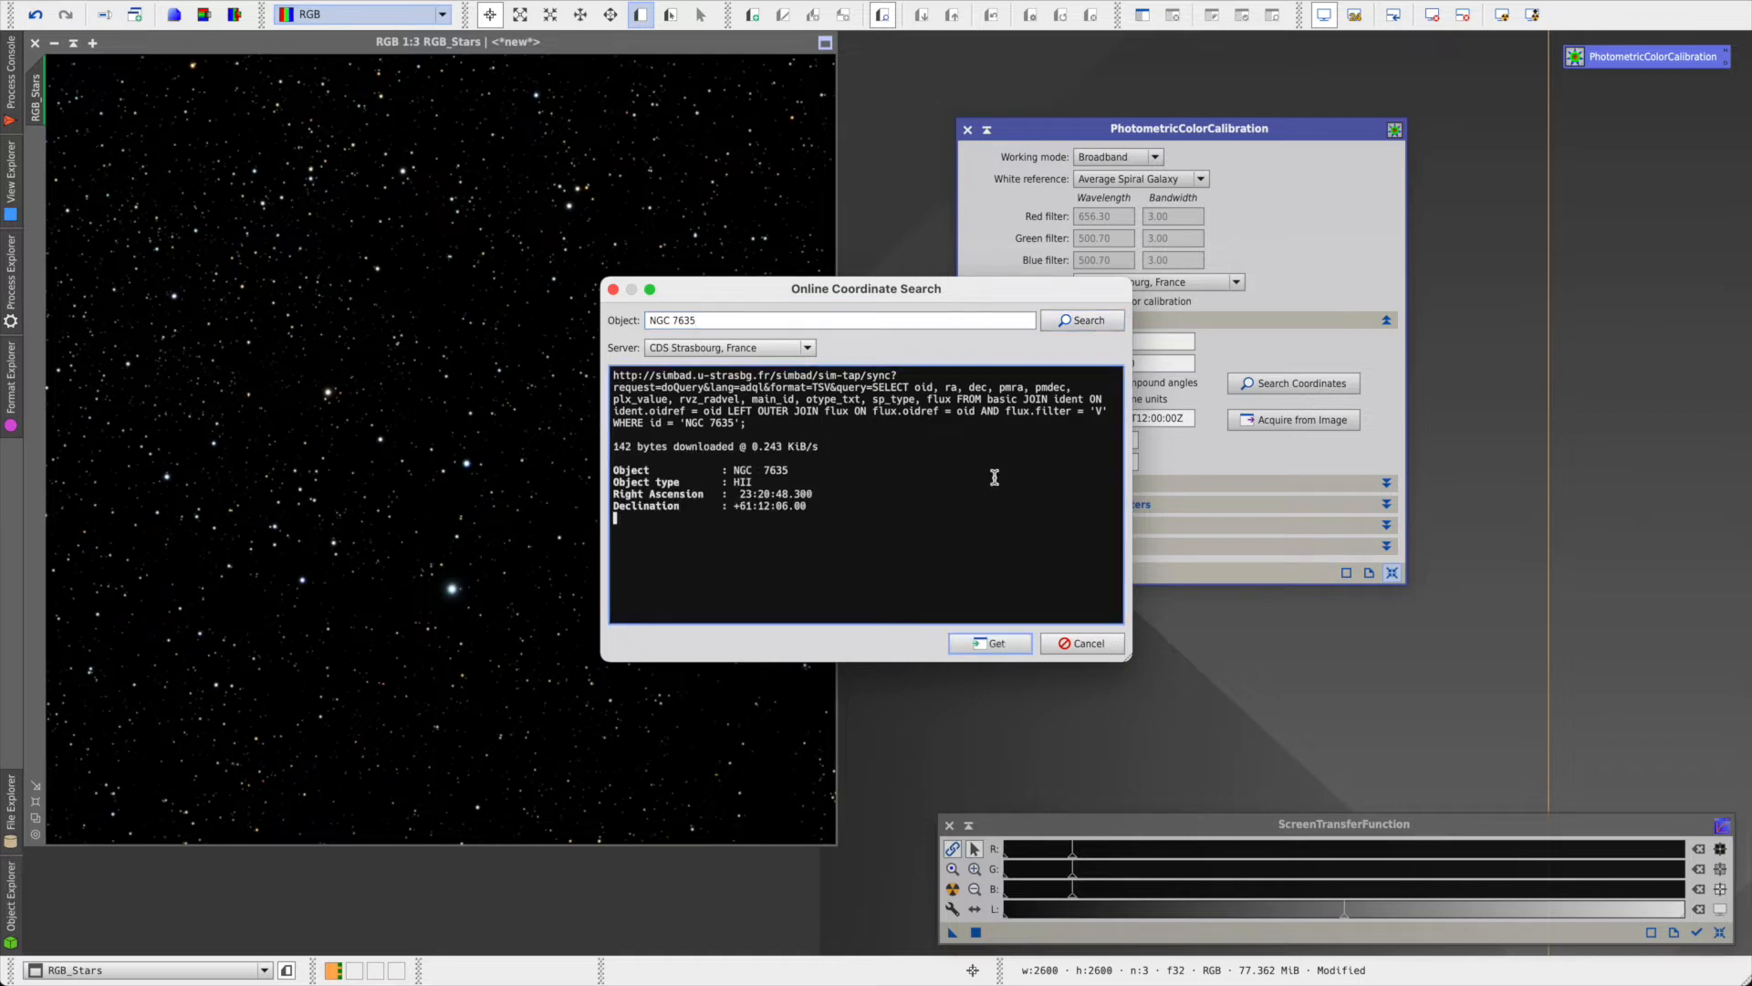
pyautogui.click(998, 644)
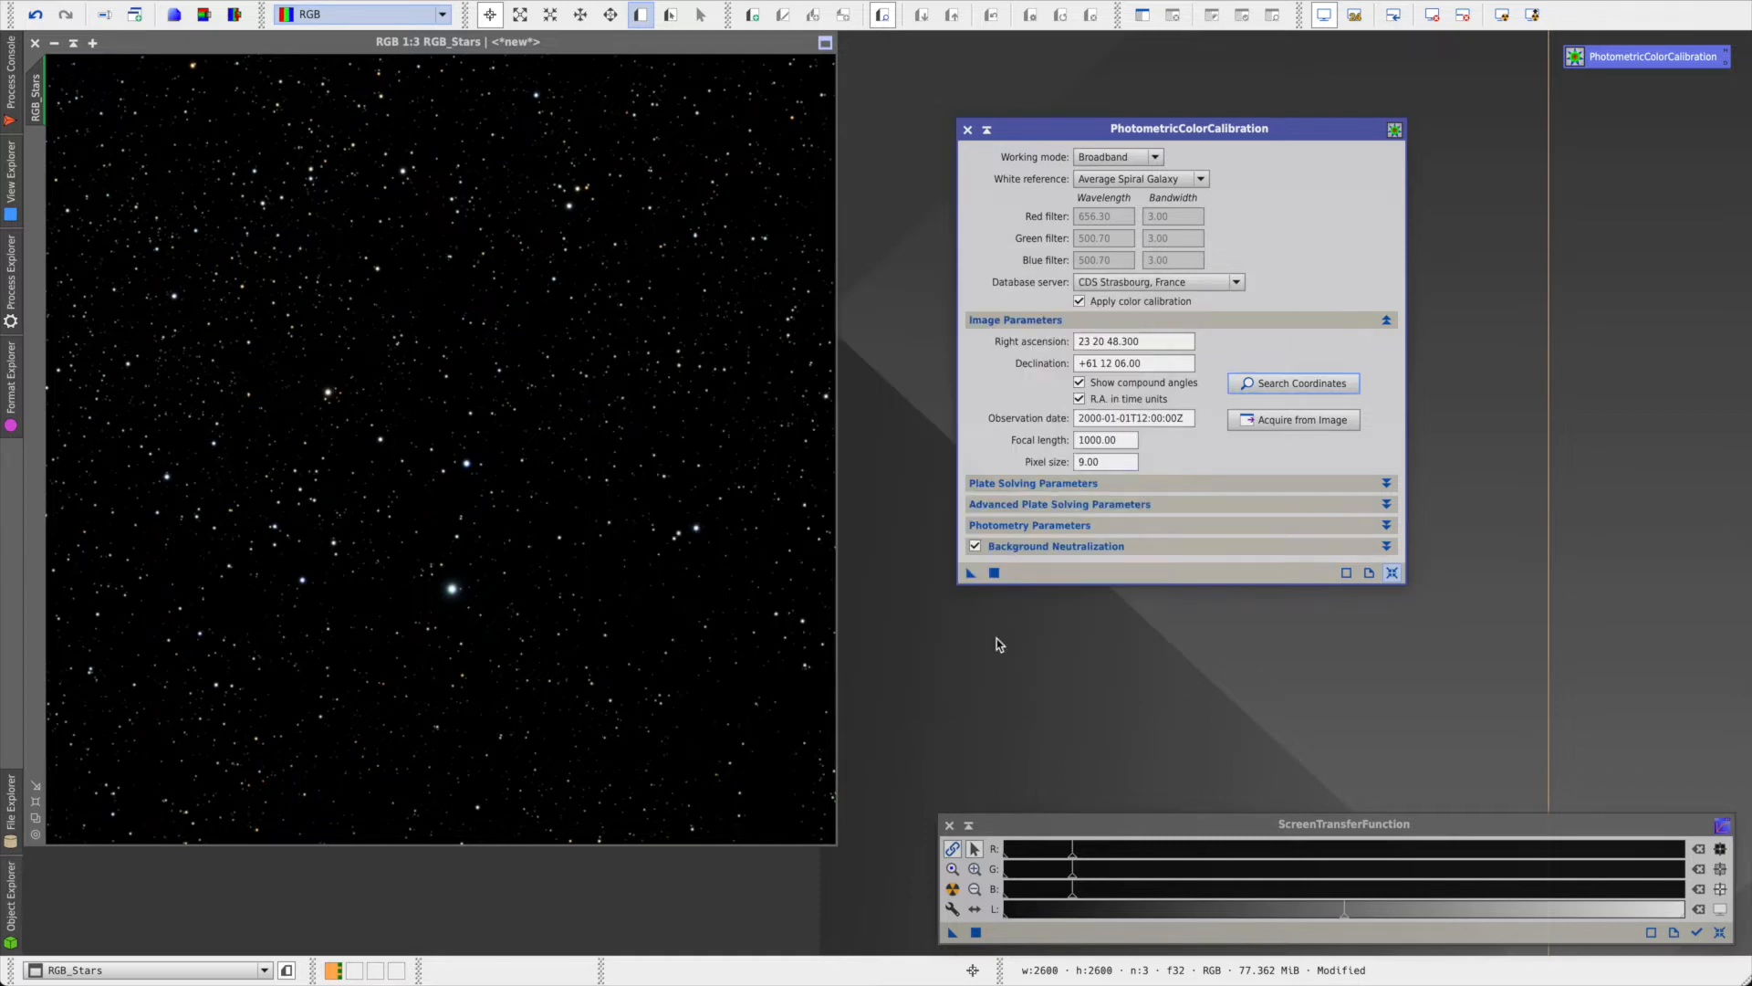
# - Set the focal length to 910, enter the camera's pixel size, and apply PhotometricColorCalibration to RGB_Stars
pyautogui.moveTo(1128, 439); pyautogui.dragTo(1030, 441)
pyautogui.write('910')
pyautogui.press('Tab')
pyautogui.write('3')
pyautogui.moveTo(969, 575); pyautogui.dragTo(544, 502)
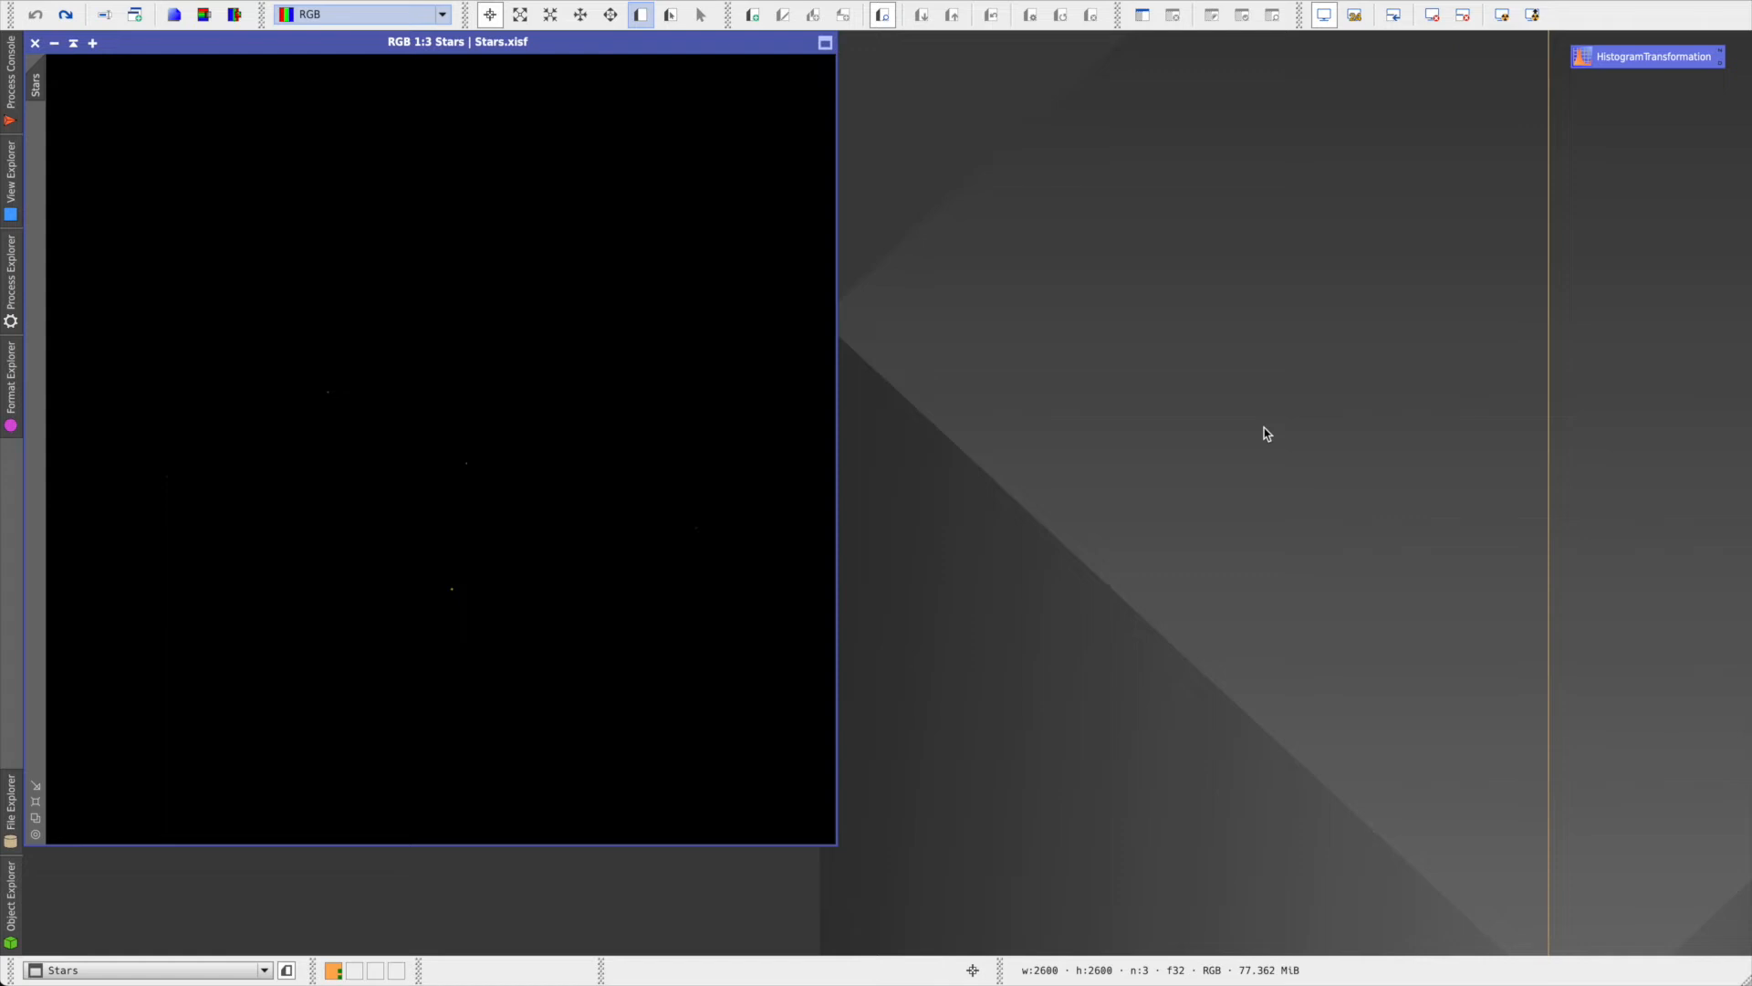
# - Open HistogramTransformation for Stars, set the horizontal and vertical histogram zoom to 1, and start the real-time preview
pyautogui.doubleClick(1624, 66)
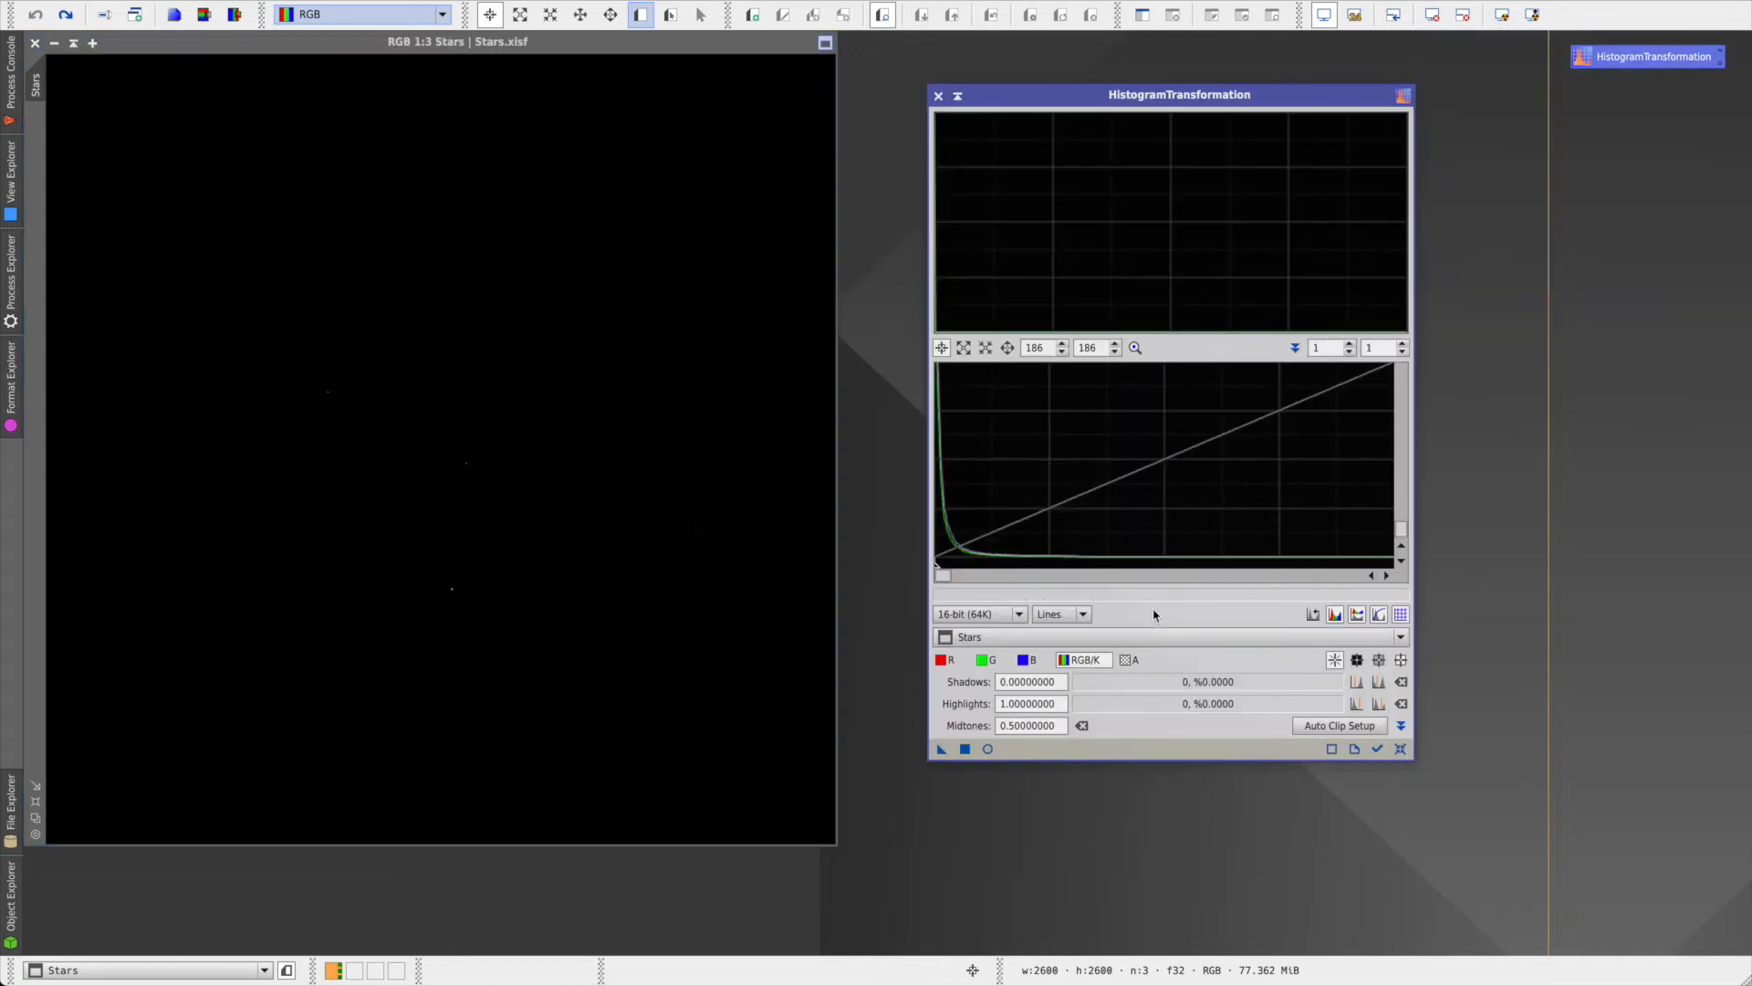
pyautogui.doubleClick(1036, 348)
pyautogui.write('1')
pyautogui.press('Return')
pyautogui.doubleClick(1098, 347)
pyautogui.write('1')
pyautogui.press('Return')
pyautogui.click(987, 748)
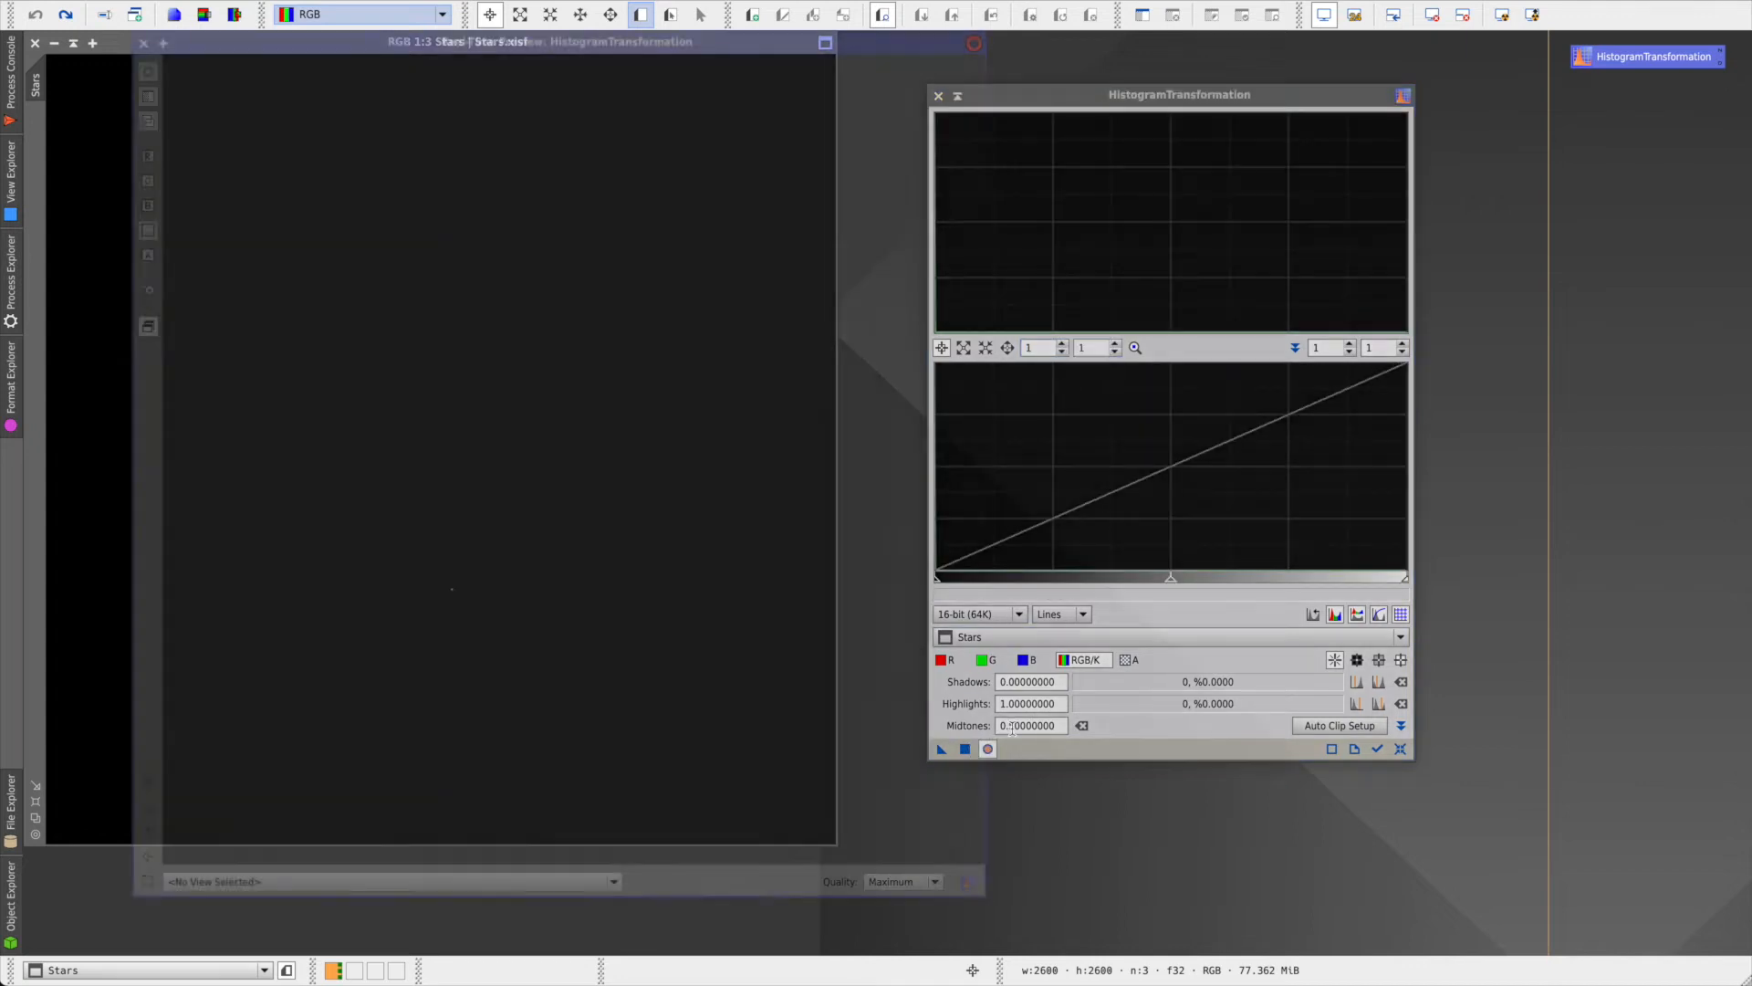
# - Stretch Stars by lowering the HistogramTransformation midtones to slightly below 0.0016, close the preview, and apply the transformation to Stars
pyautogui.moveTo(1171, 579); pyautogui.dragTo(947, 578)
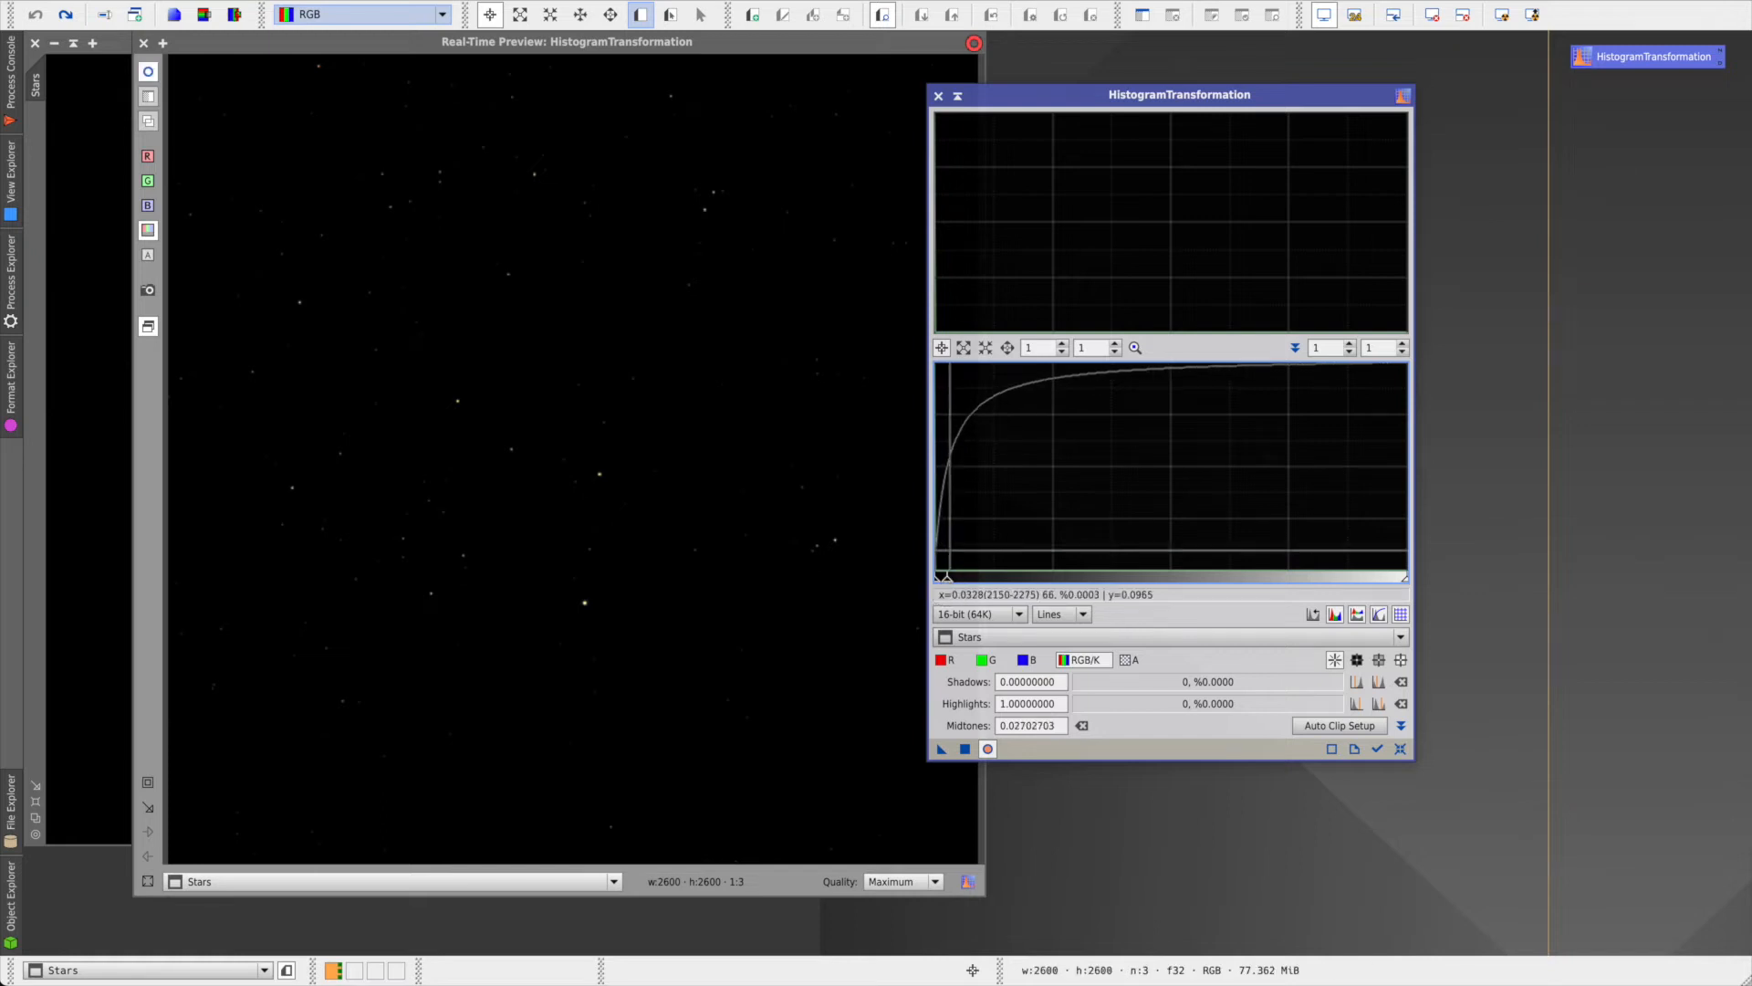
pyautogui.scroll(15, 950, 551)
pyautogui.scroll(4, 950, 550)
pyautogui.moveTo(1183, 570); pyautogui.dragTo(966, 571)
pyautogui.scroll(20, 965, 552)
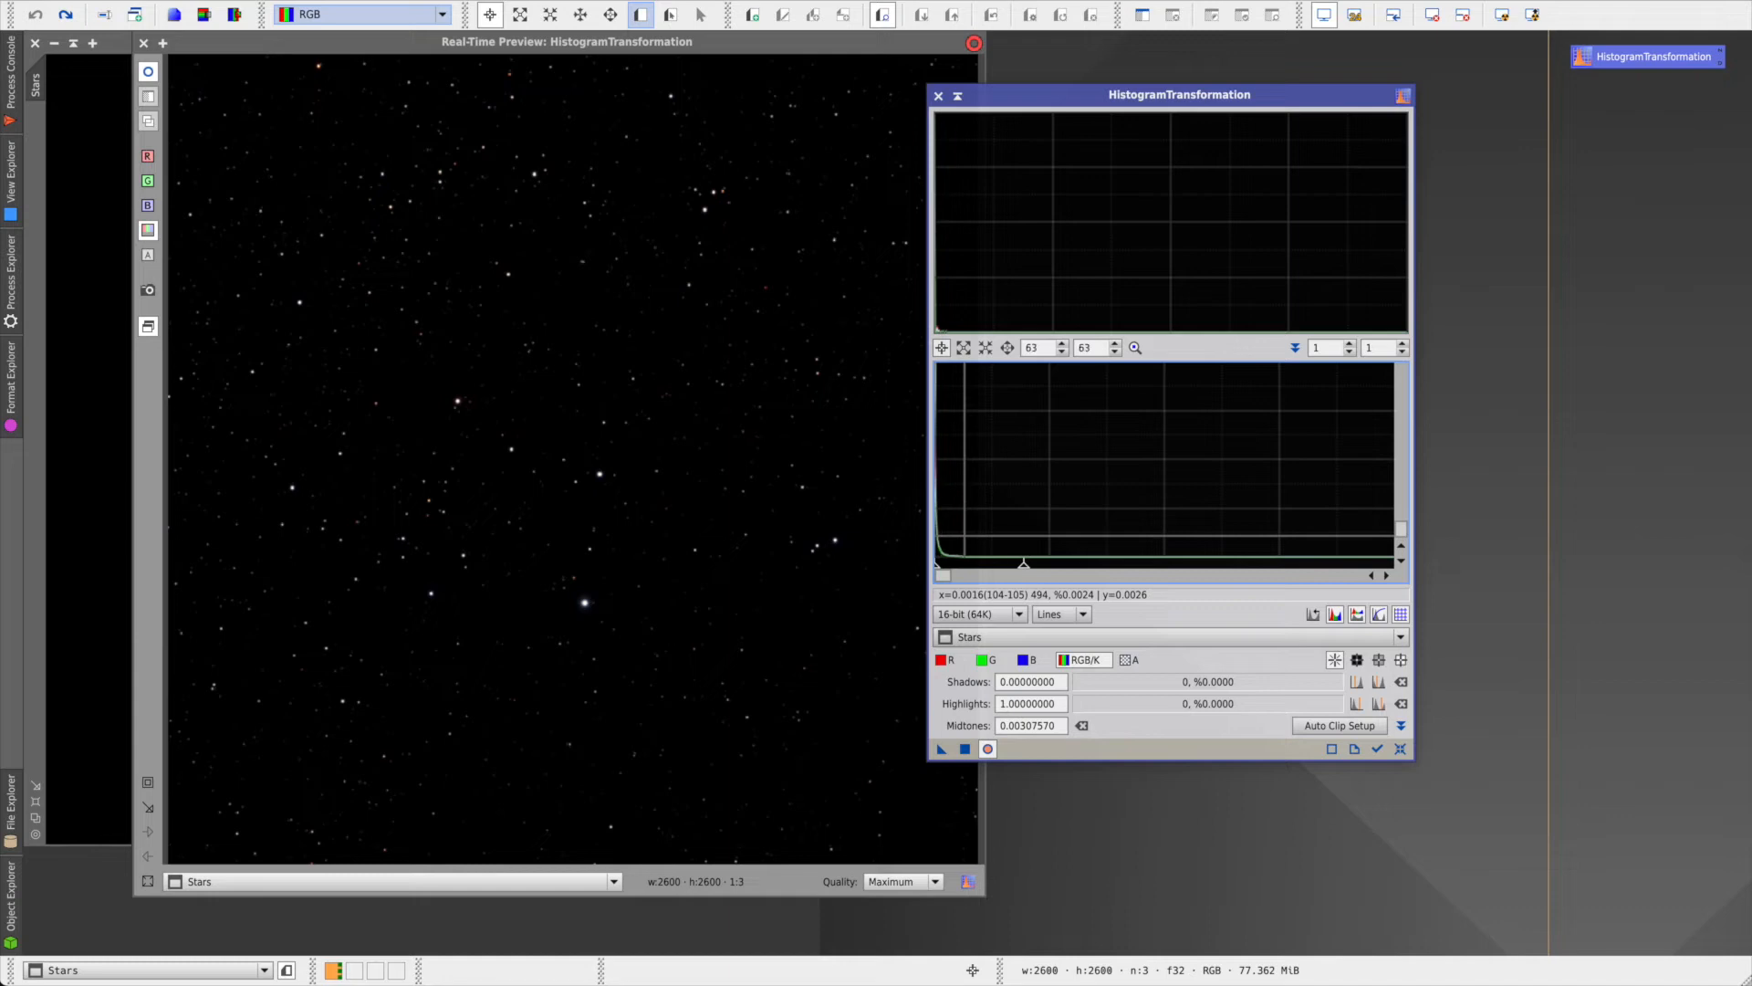
pyautogui.scroll(20, 965, 552)
pyautogui.moveTo(1088, 568); pyautogui.dragTo(1015, 571)
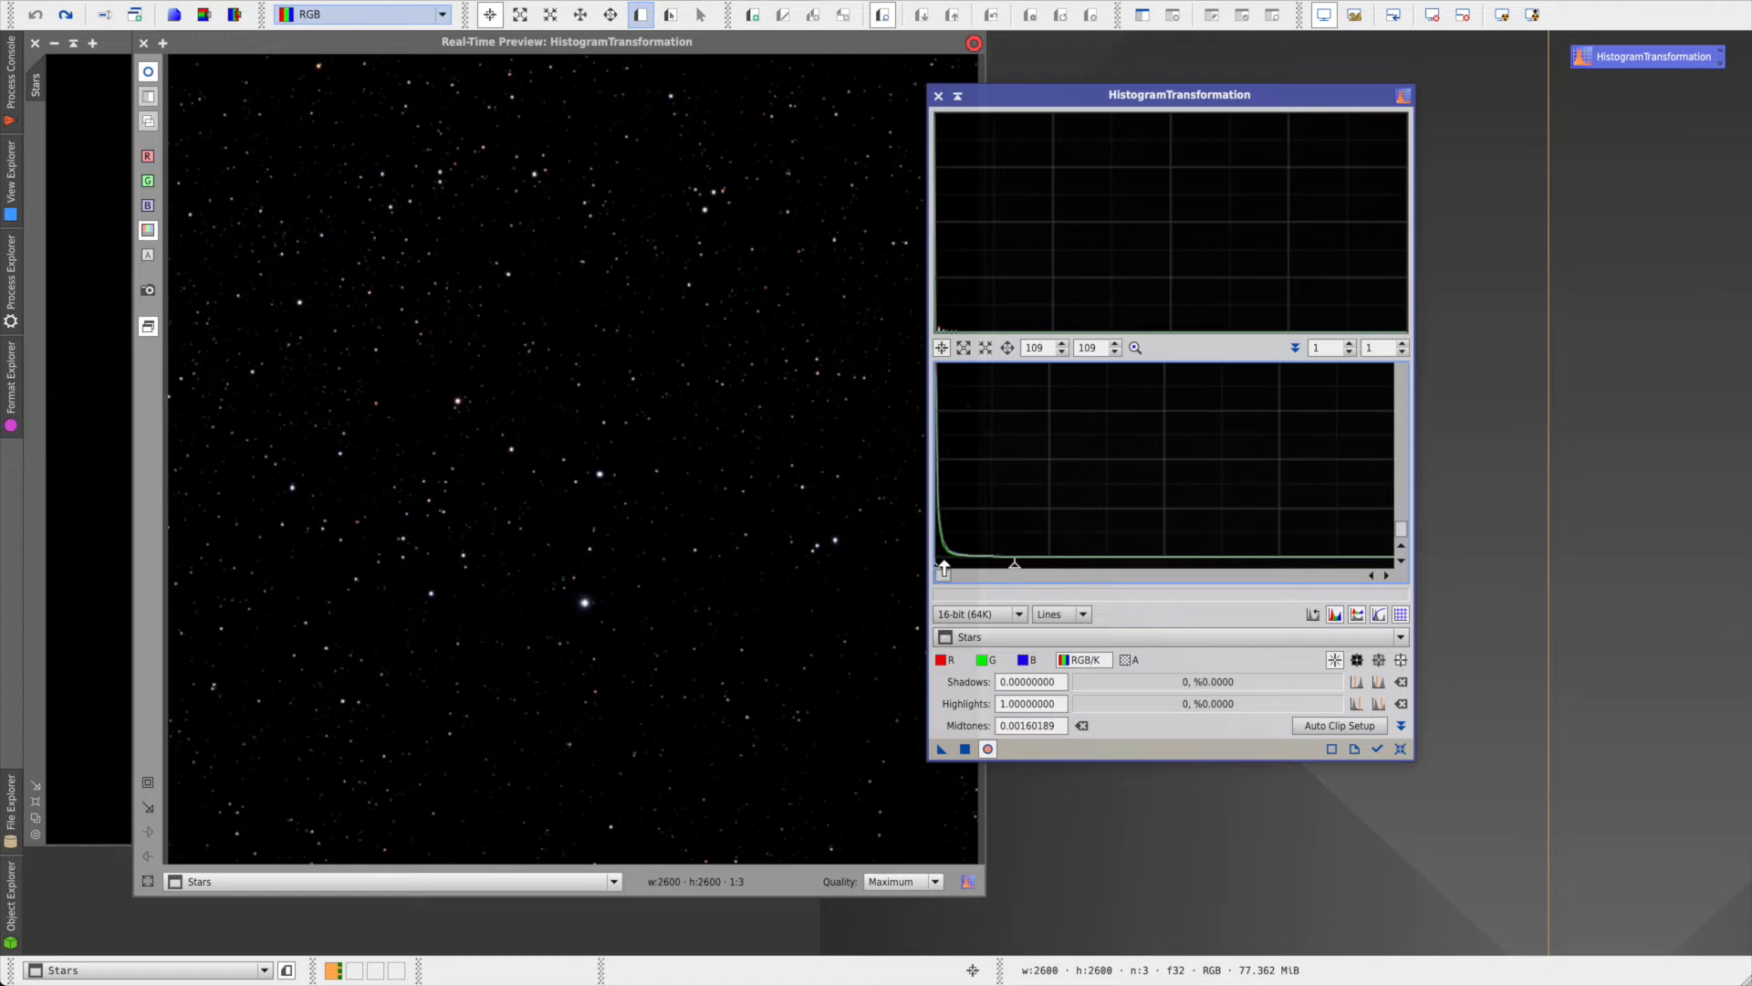
pyautogui.moveTo(1015, 567); pyautogui.dragTo(1000, 567)
pyautogui.click(988, 748)
pyautogui.moveTo(941, 749); pyautogui.dragTo(501, 657)
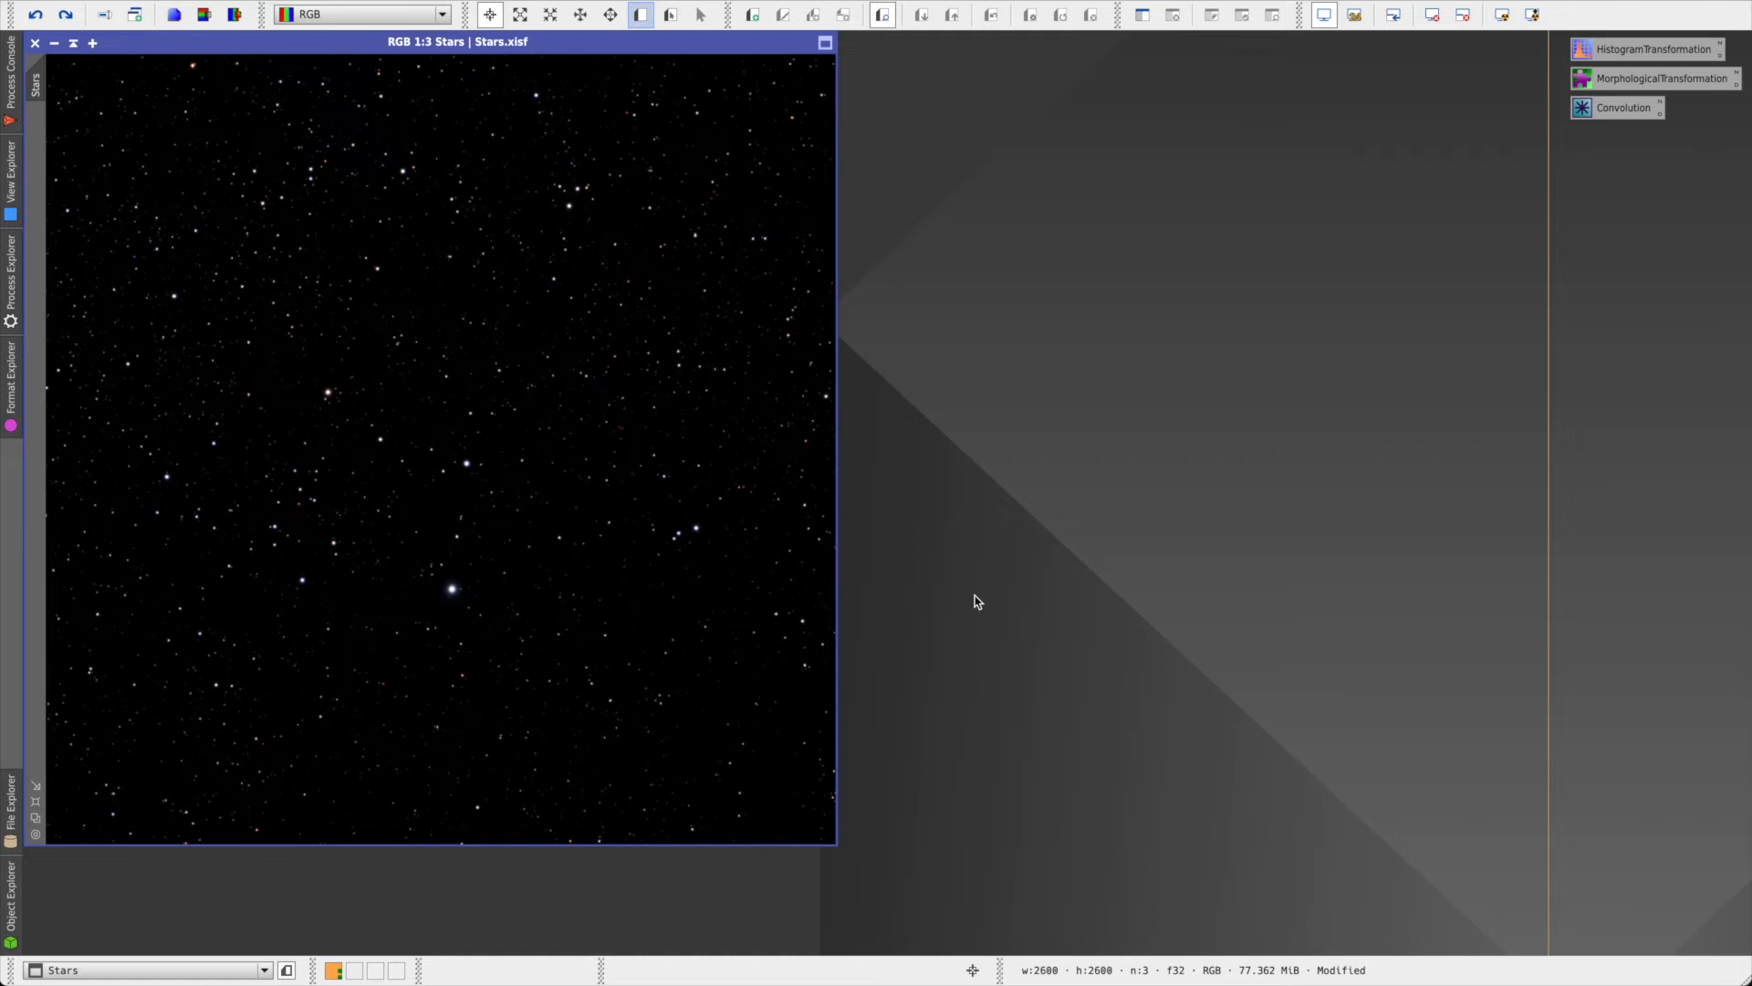
# - Extract the luminance of Stars into a new image and enlarge its window to show the whole frame at 1:3
pyautogui.click(206, 15)
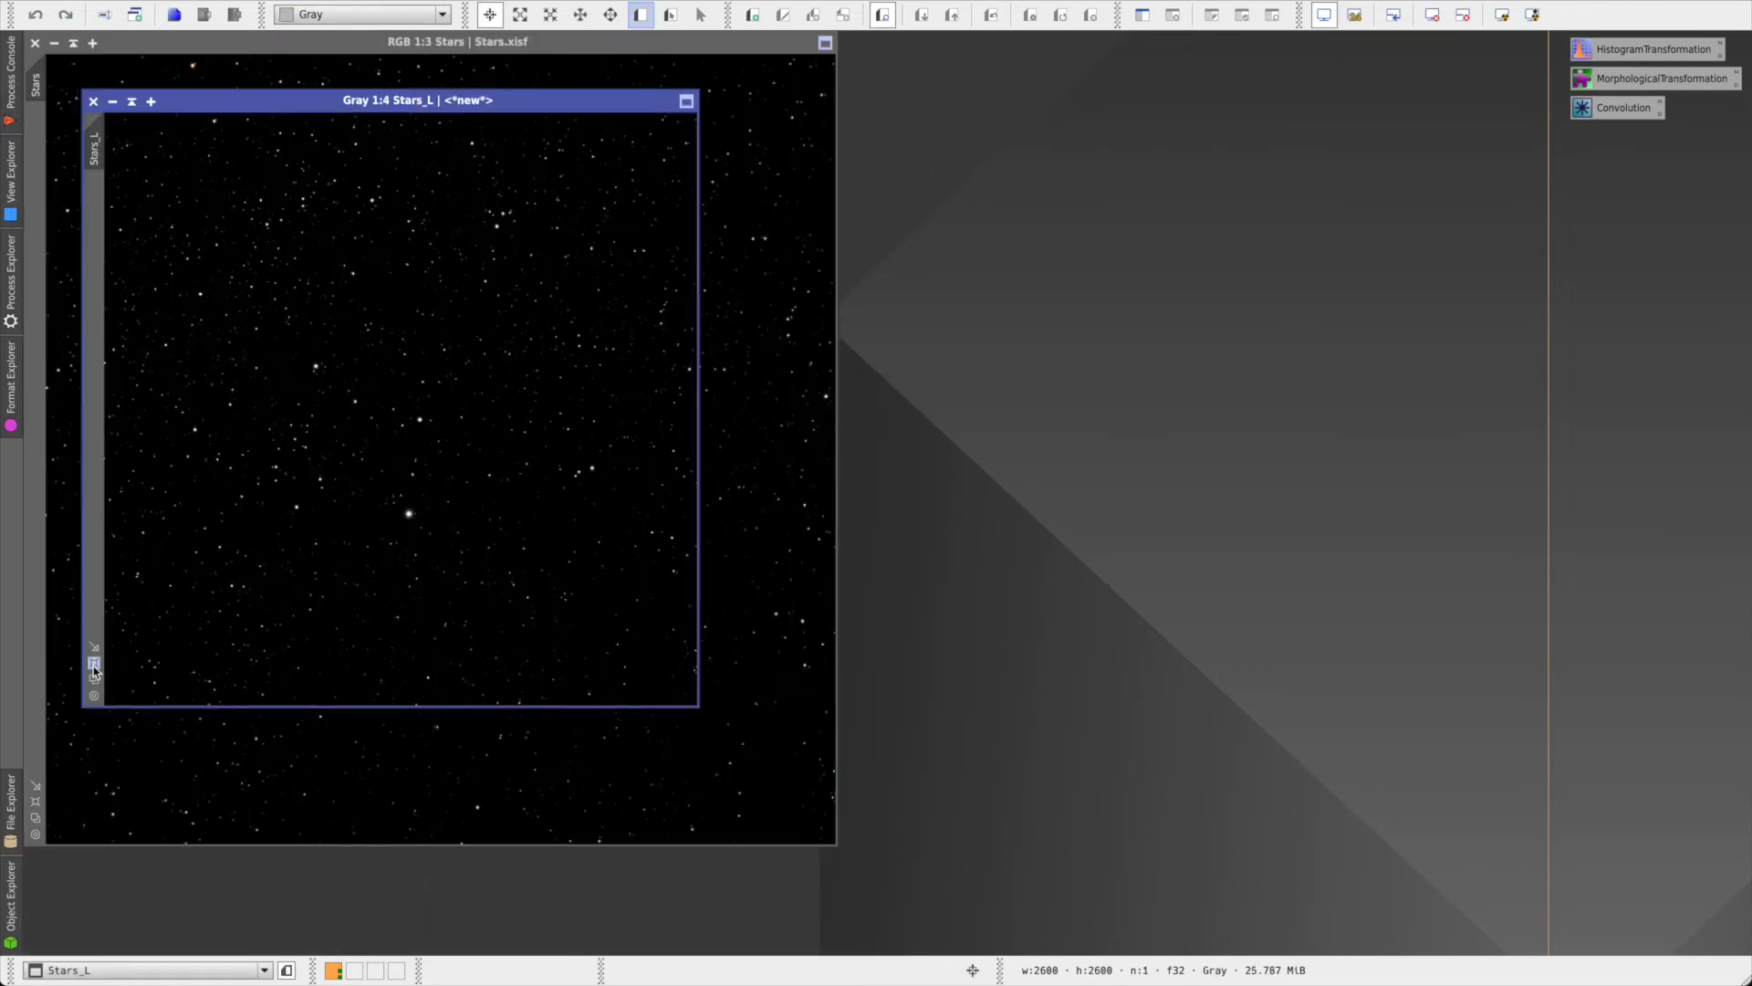
pyautogui.click(95, 648)
pyautogui.moveTo(333, 104); pyautogui.dragTo(307, 95)
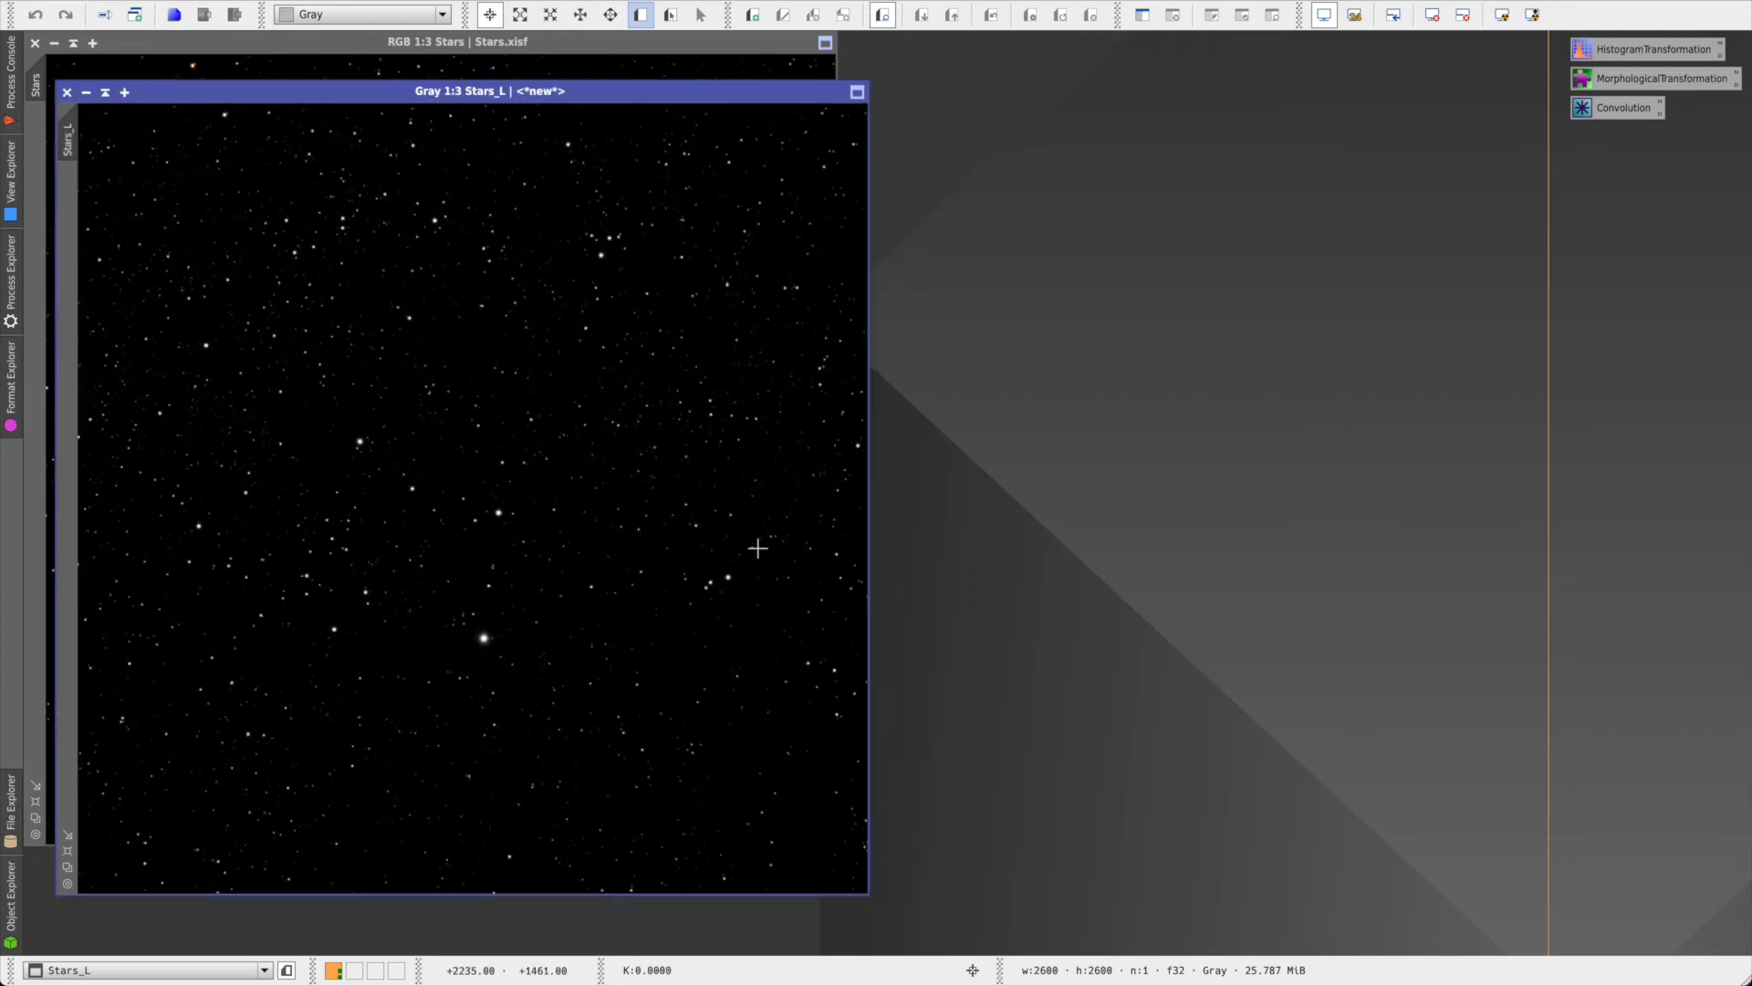
# - Isolate the brightest stars in Stars_L using HistogramTransformation with the shadows raised to about 0.749, and close the tool
pyautogui.doubleClick(1634, 57)
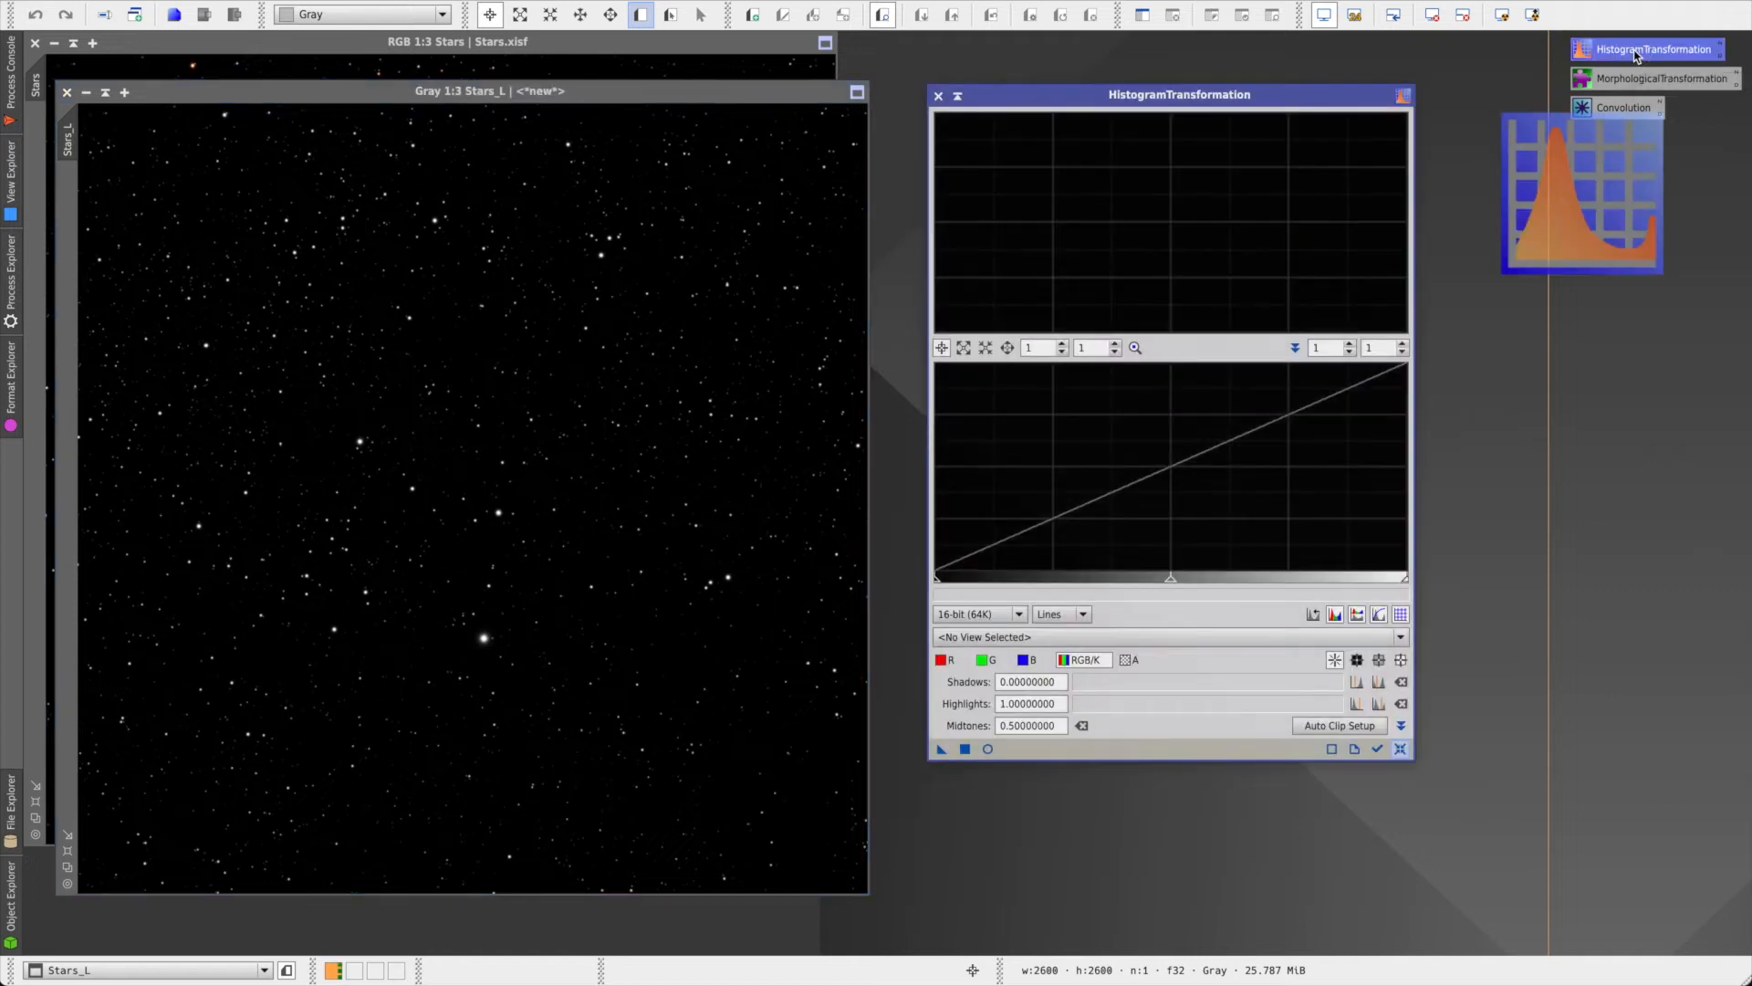
pyautogui.click(1072, 638)
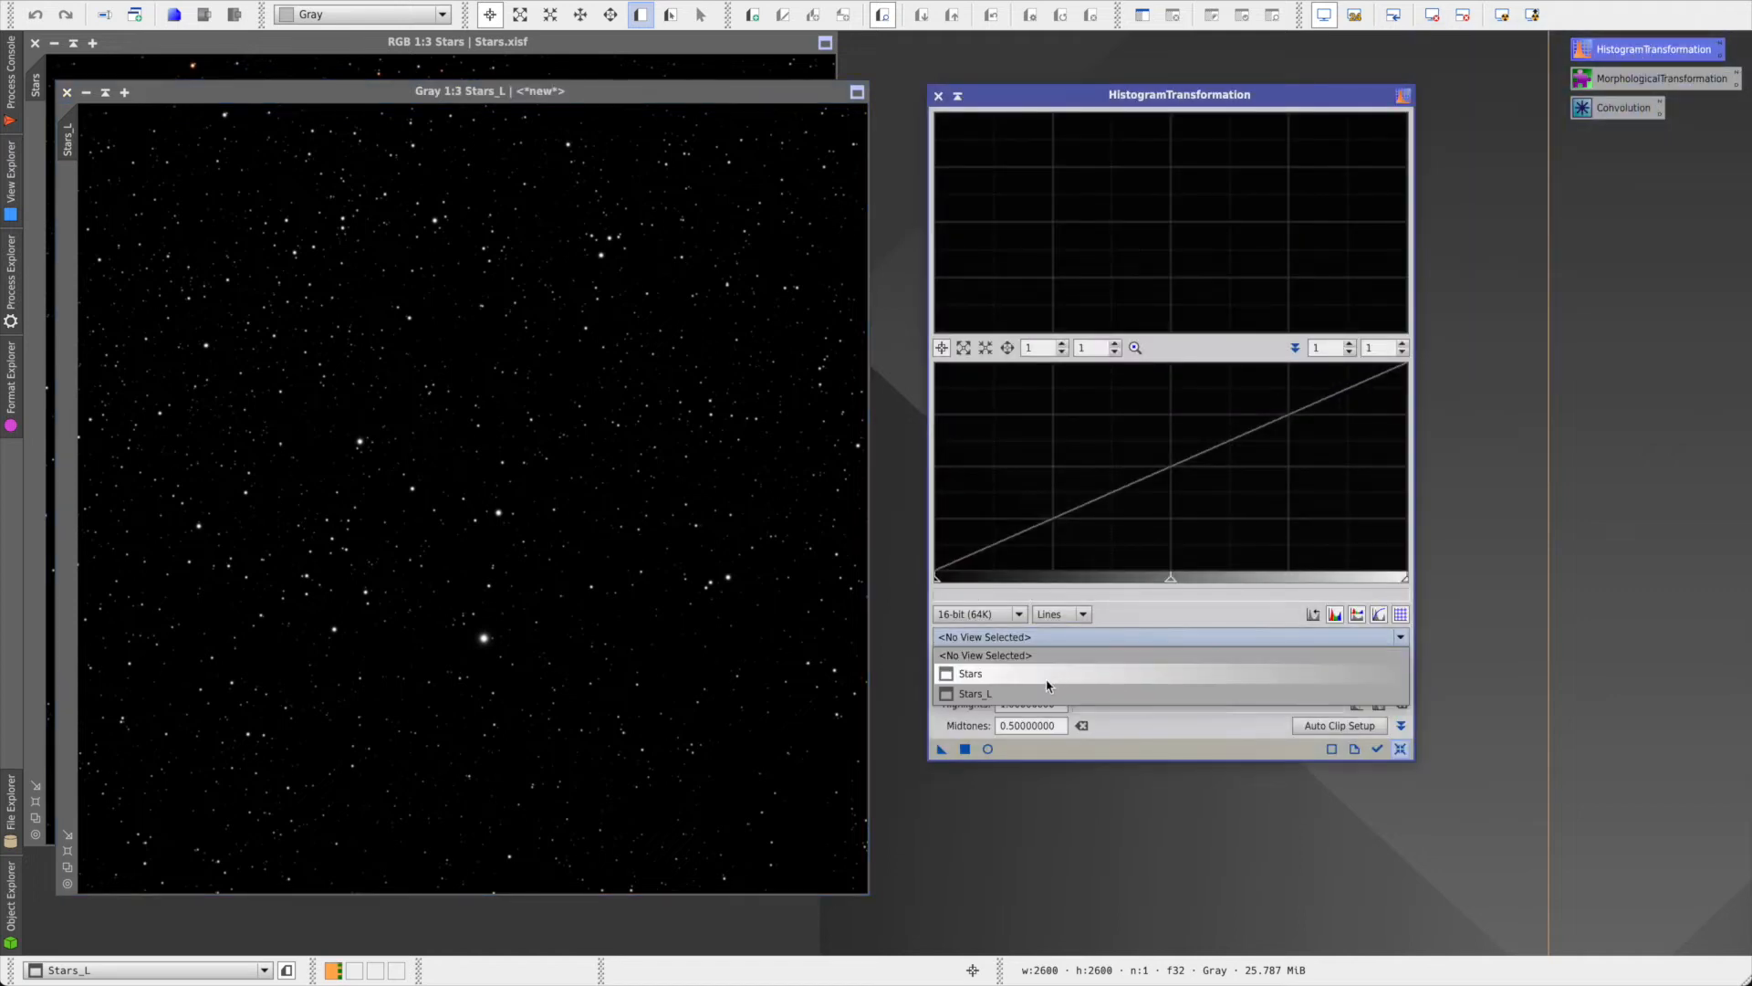
pyautogui.click(1027, 700)
pyautogui.click(989, 752)
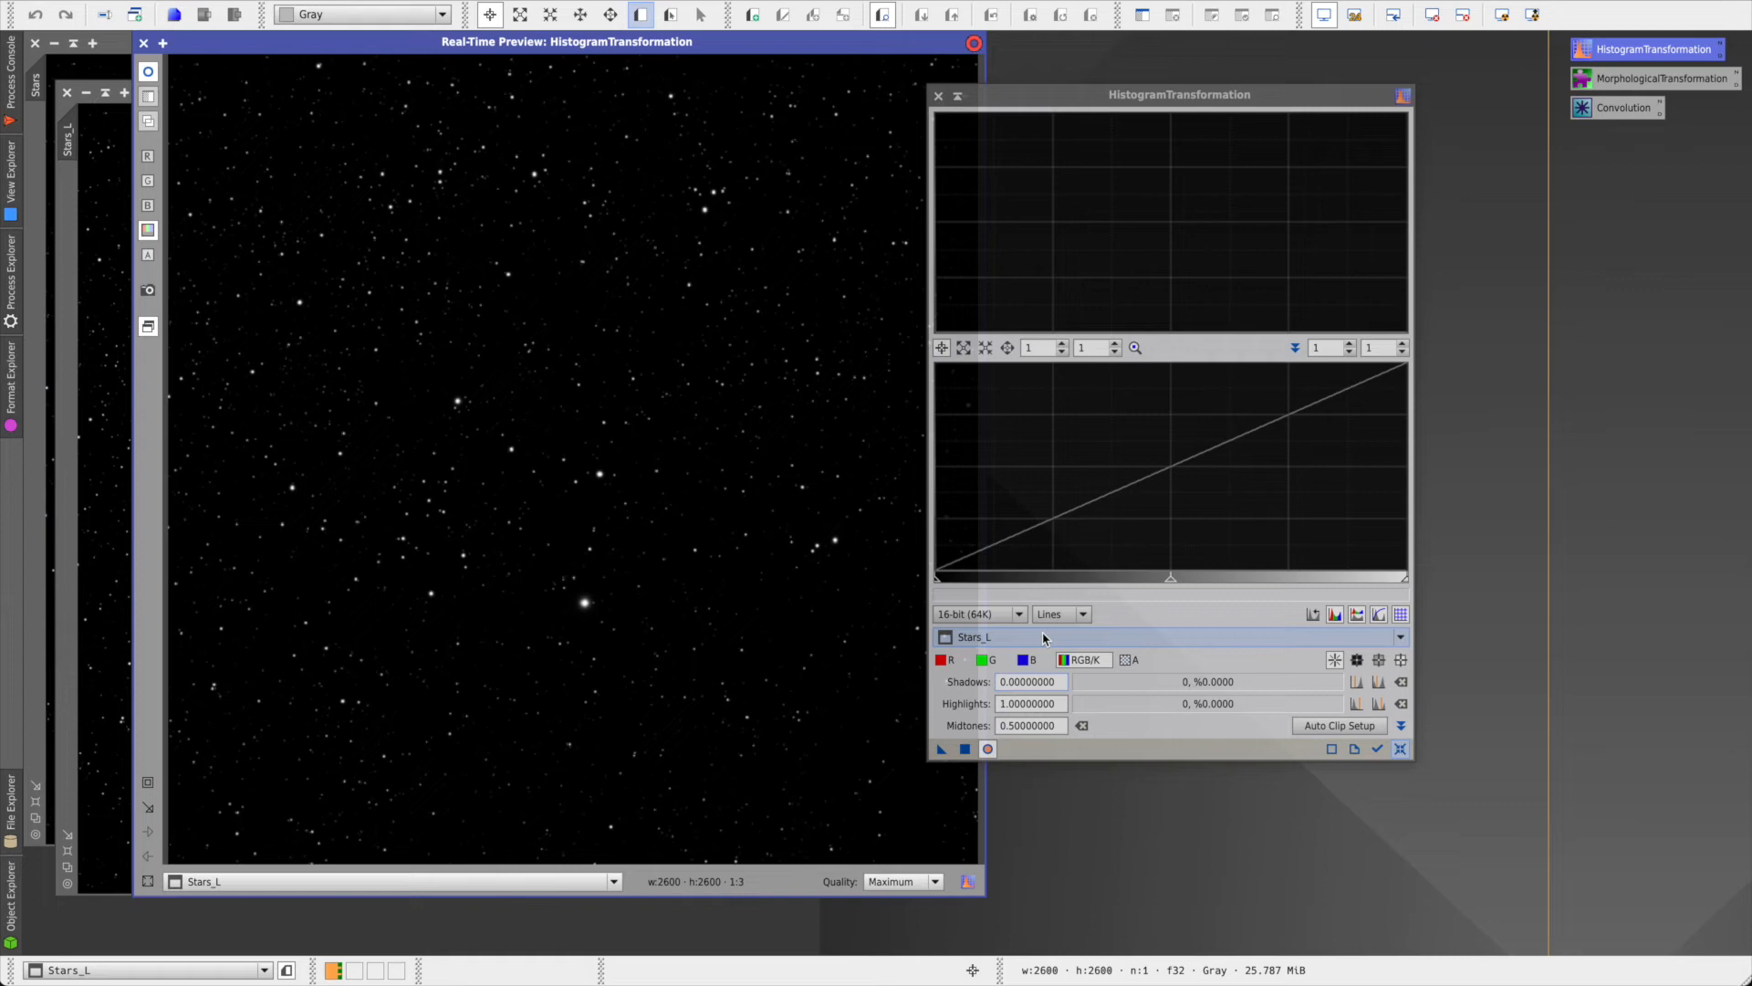
pyautogui.moveTo(938, 584); pyautogui.dragTo(1288, 584)
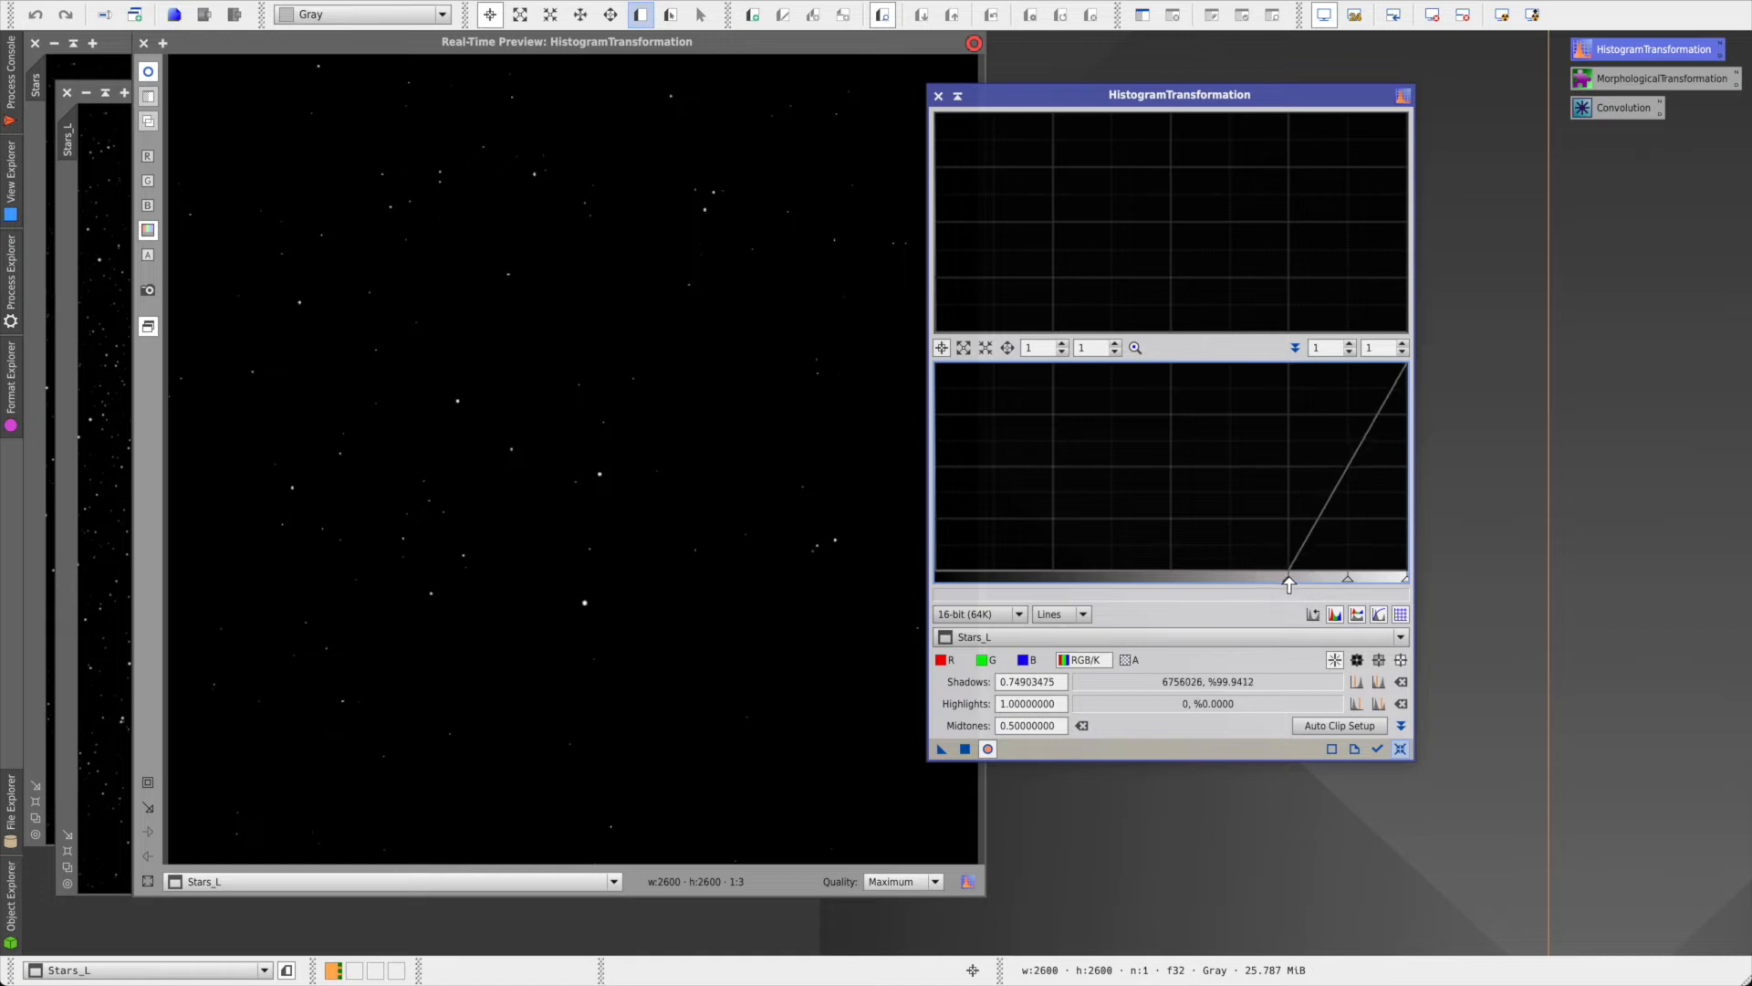
pyautogui.click(143, 43)
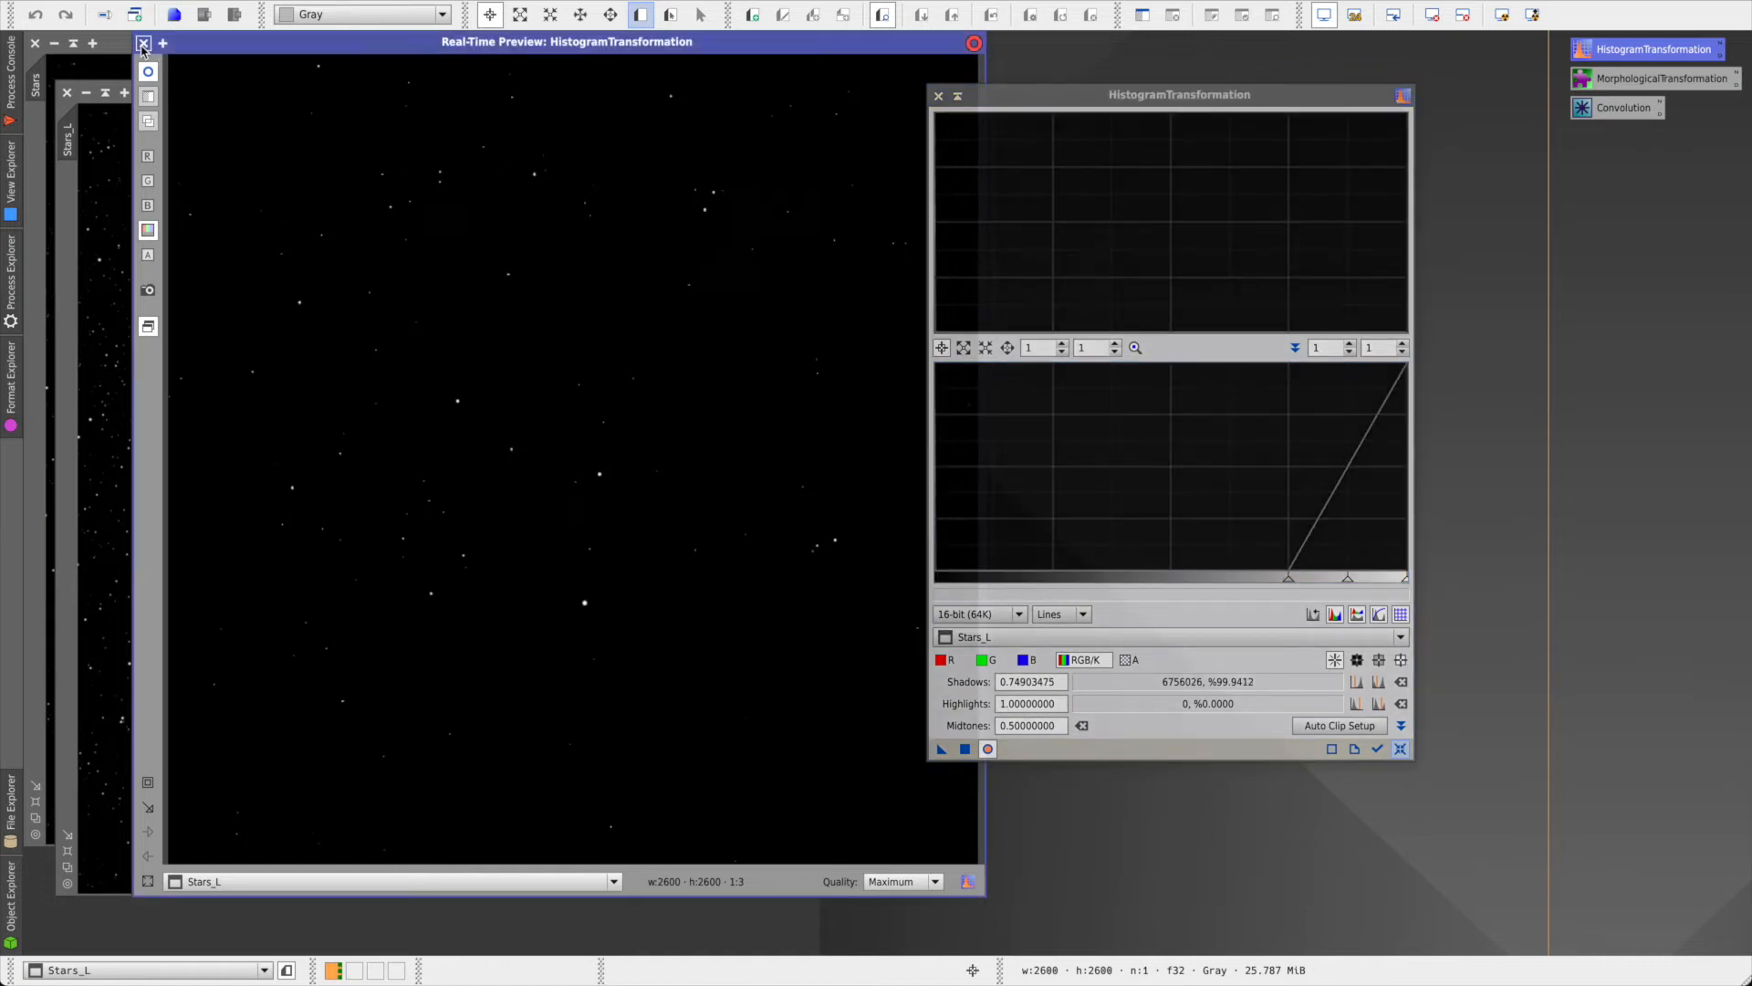
pyautogui.moveTo(943, 751); pyautogui.dragTo(630, 675)
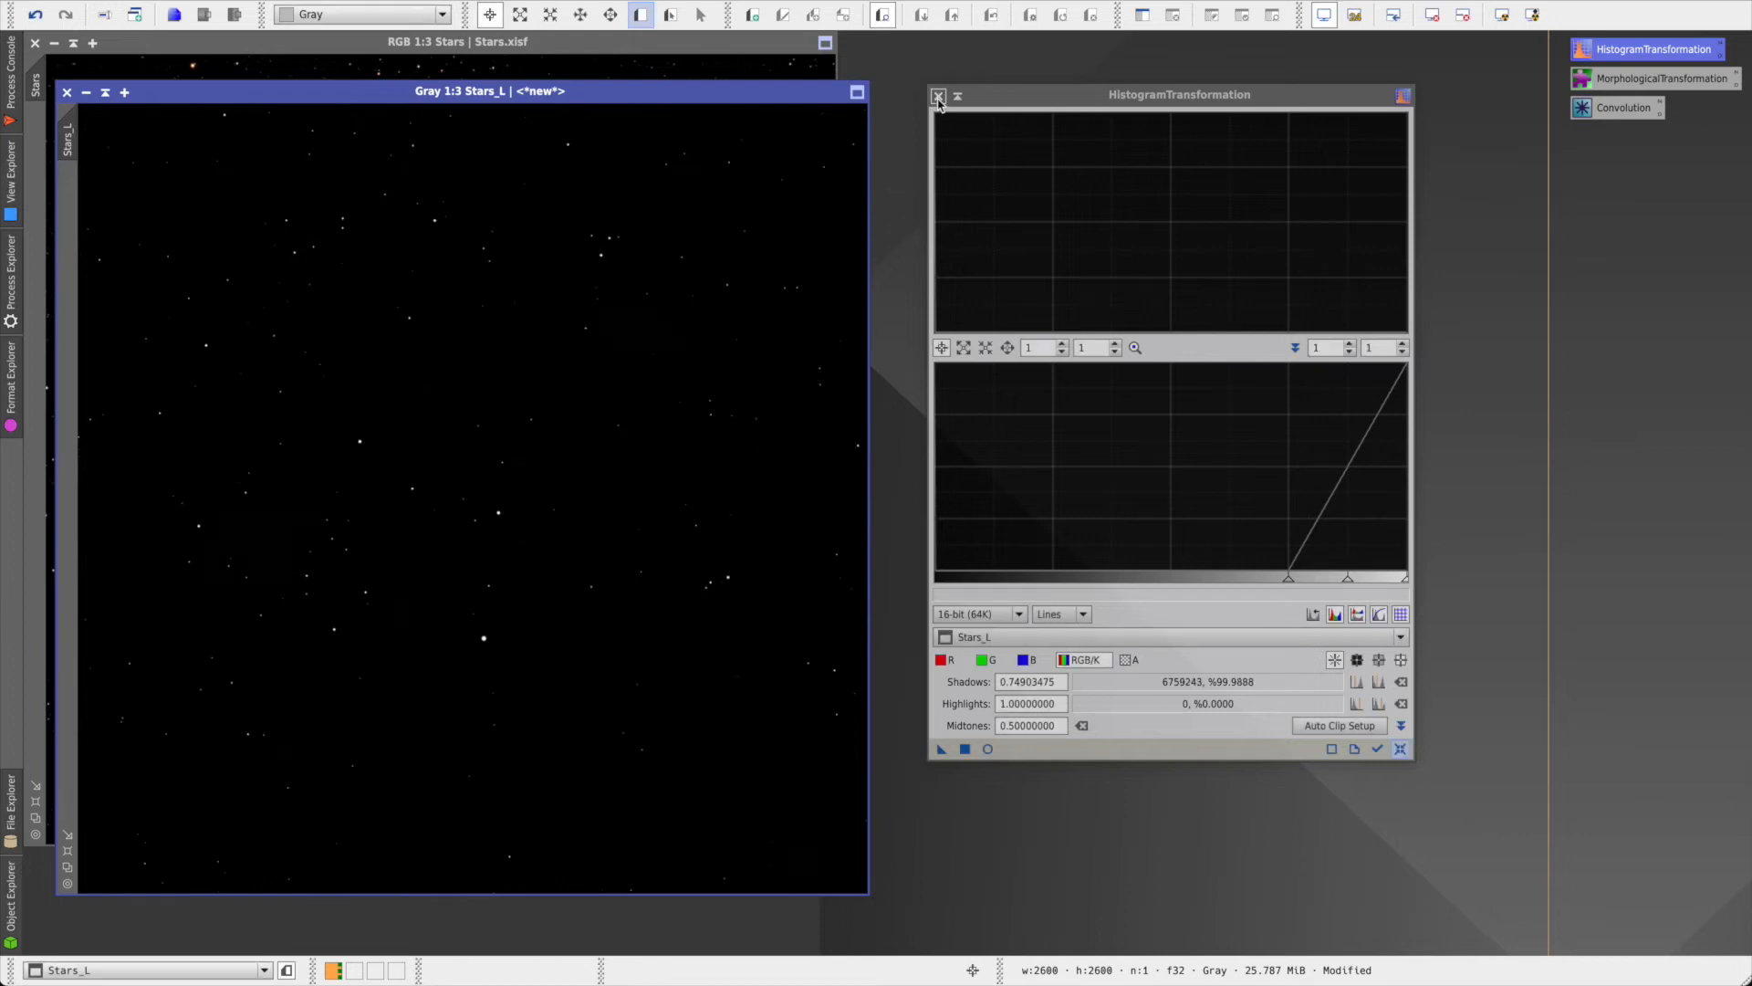
pyautogui.click(939, 95)
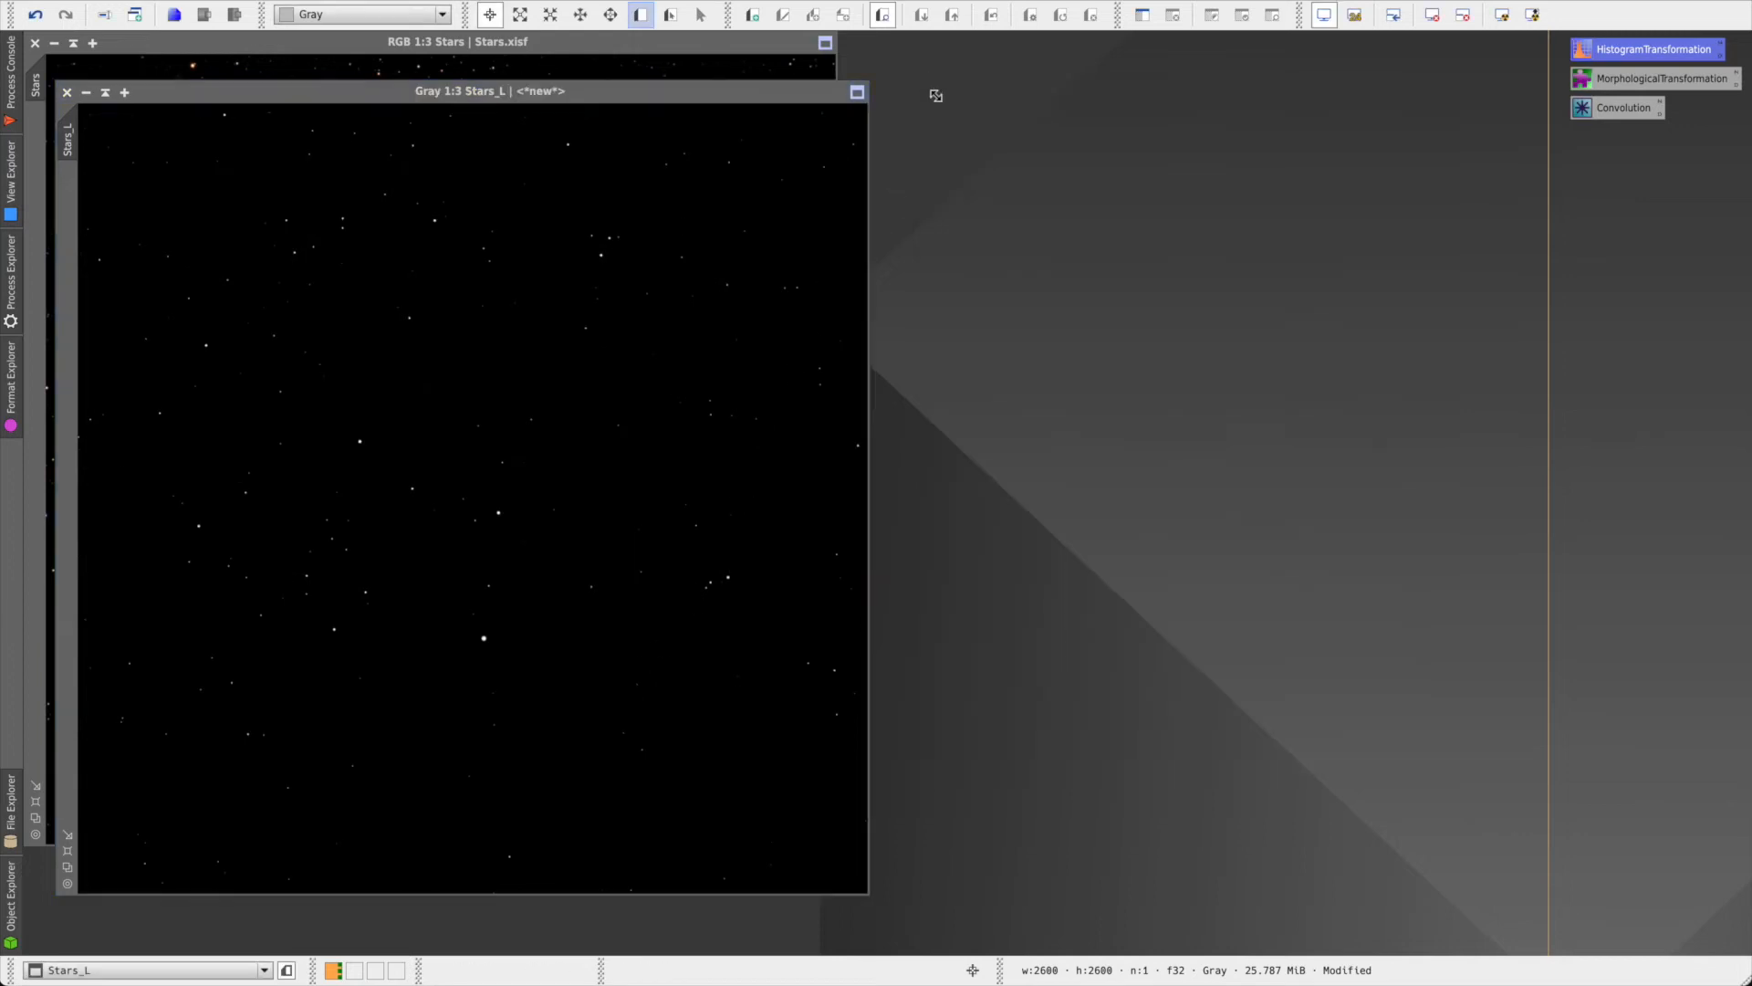
# - Dilate the stars in Stars_L using MorphologicalTransformation with Dilation (Maximum), 3 iterations and amount 1.00, and close the tool
pyautogui.doubleClick(1625, 84)
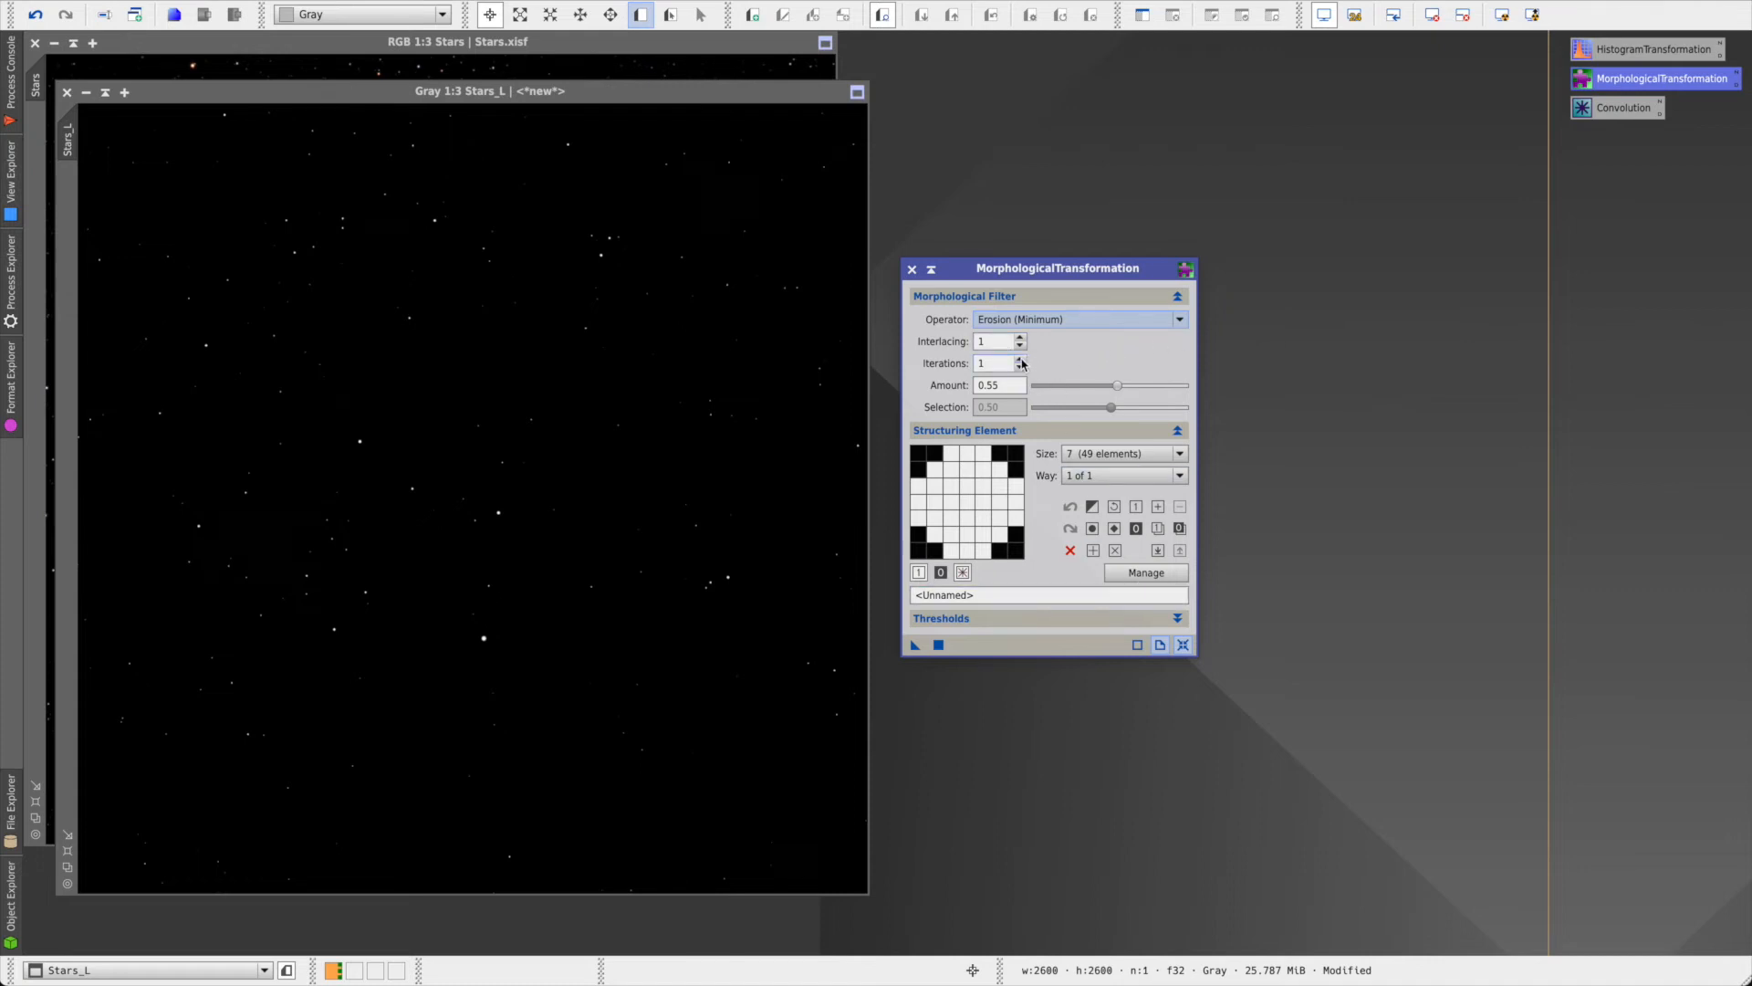
pyautogui.click(1066, 321)
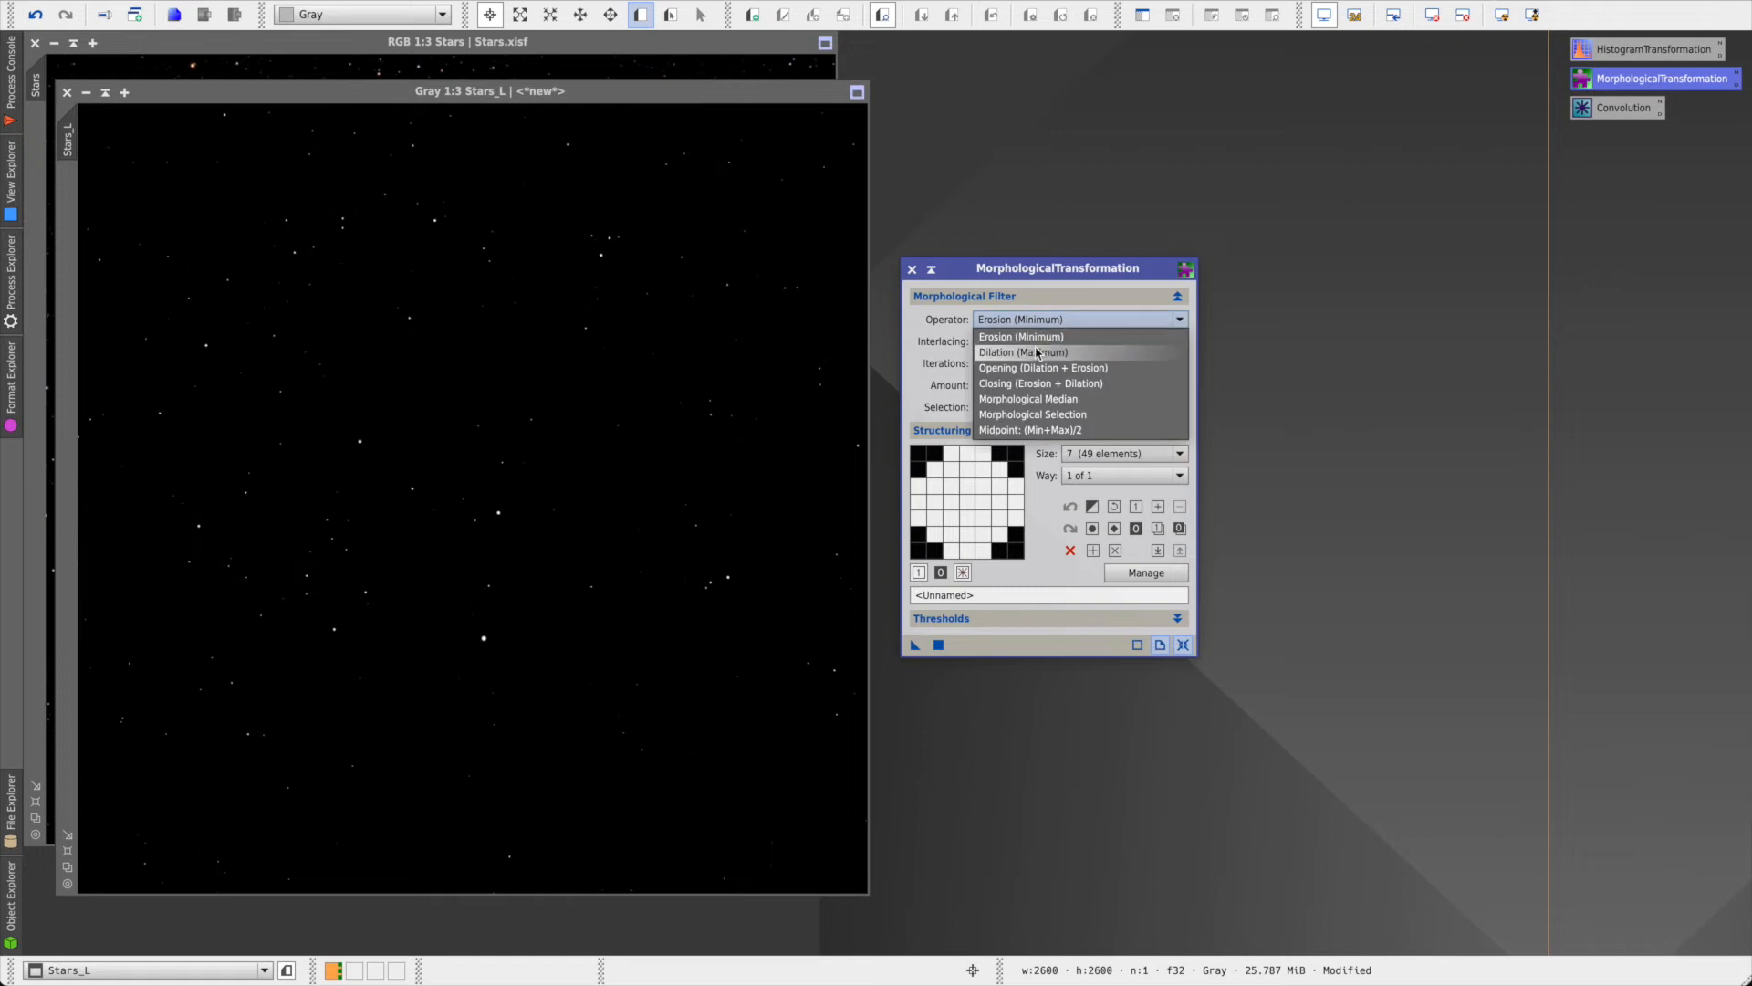
pyautogui.click(1072, 347)
pyautogui.moveTo(1117, 384); pyautogui.dragTo(1213, 383)
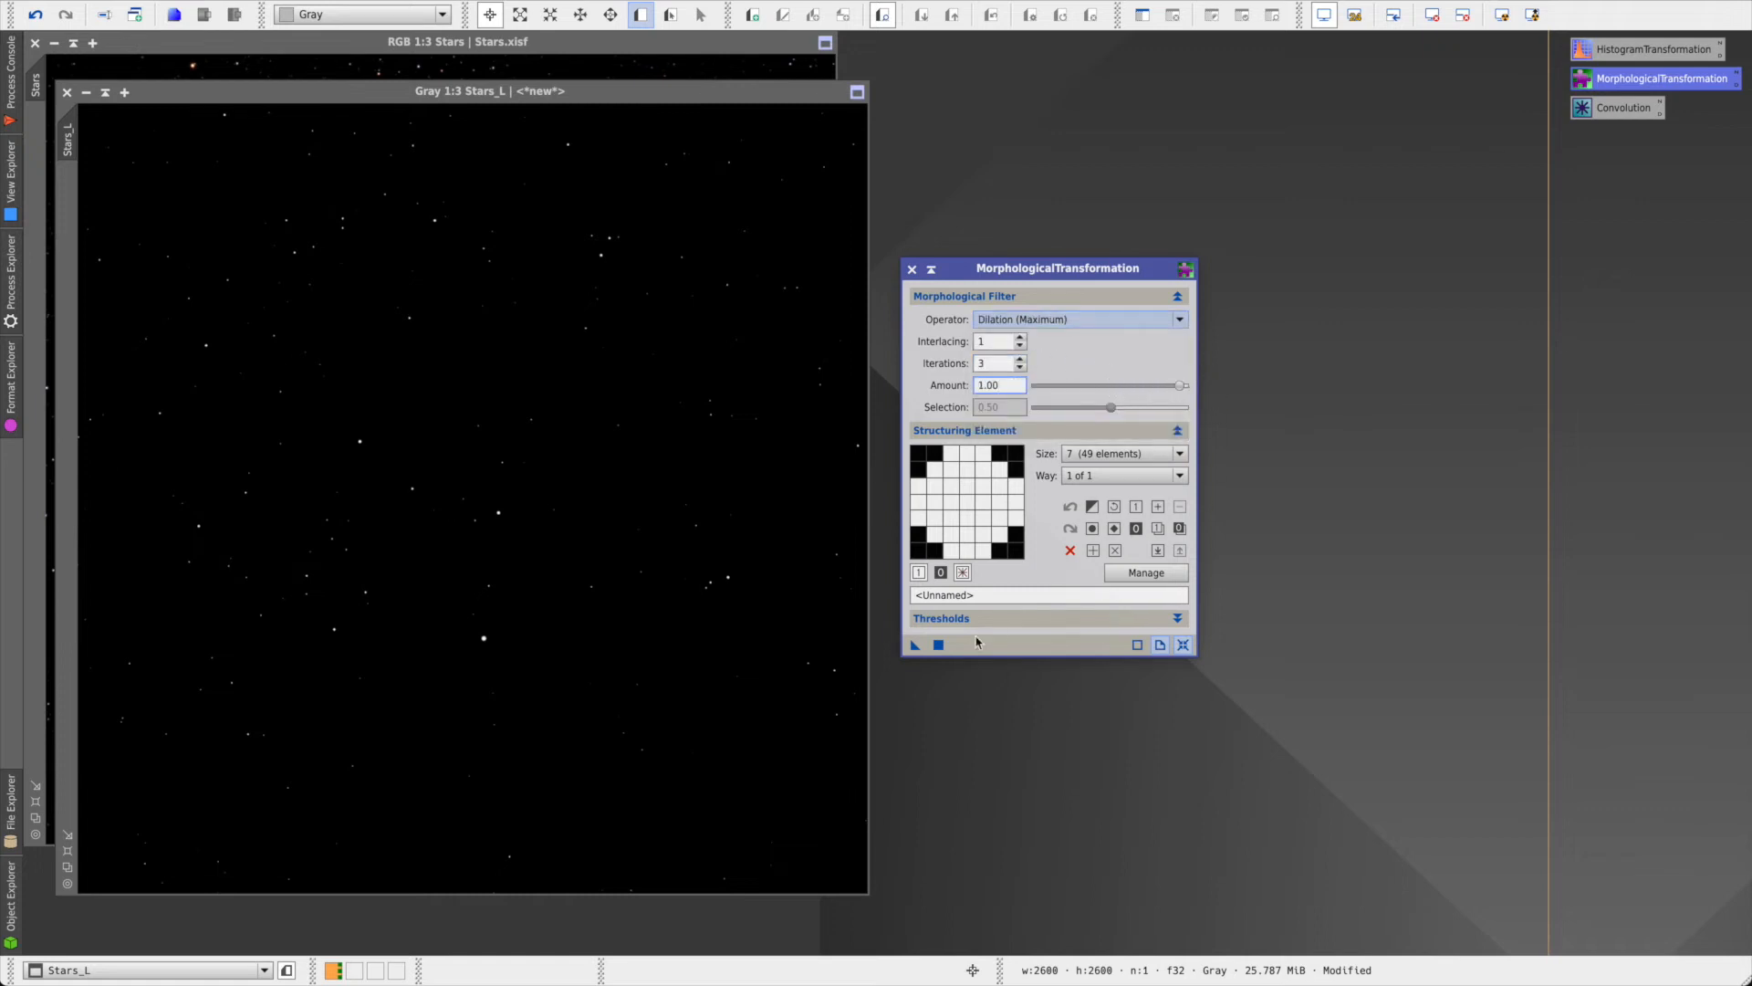
pyautogui.moveTo(915, 652); pyautogui.dragTo(703, 600)
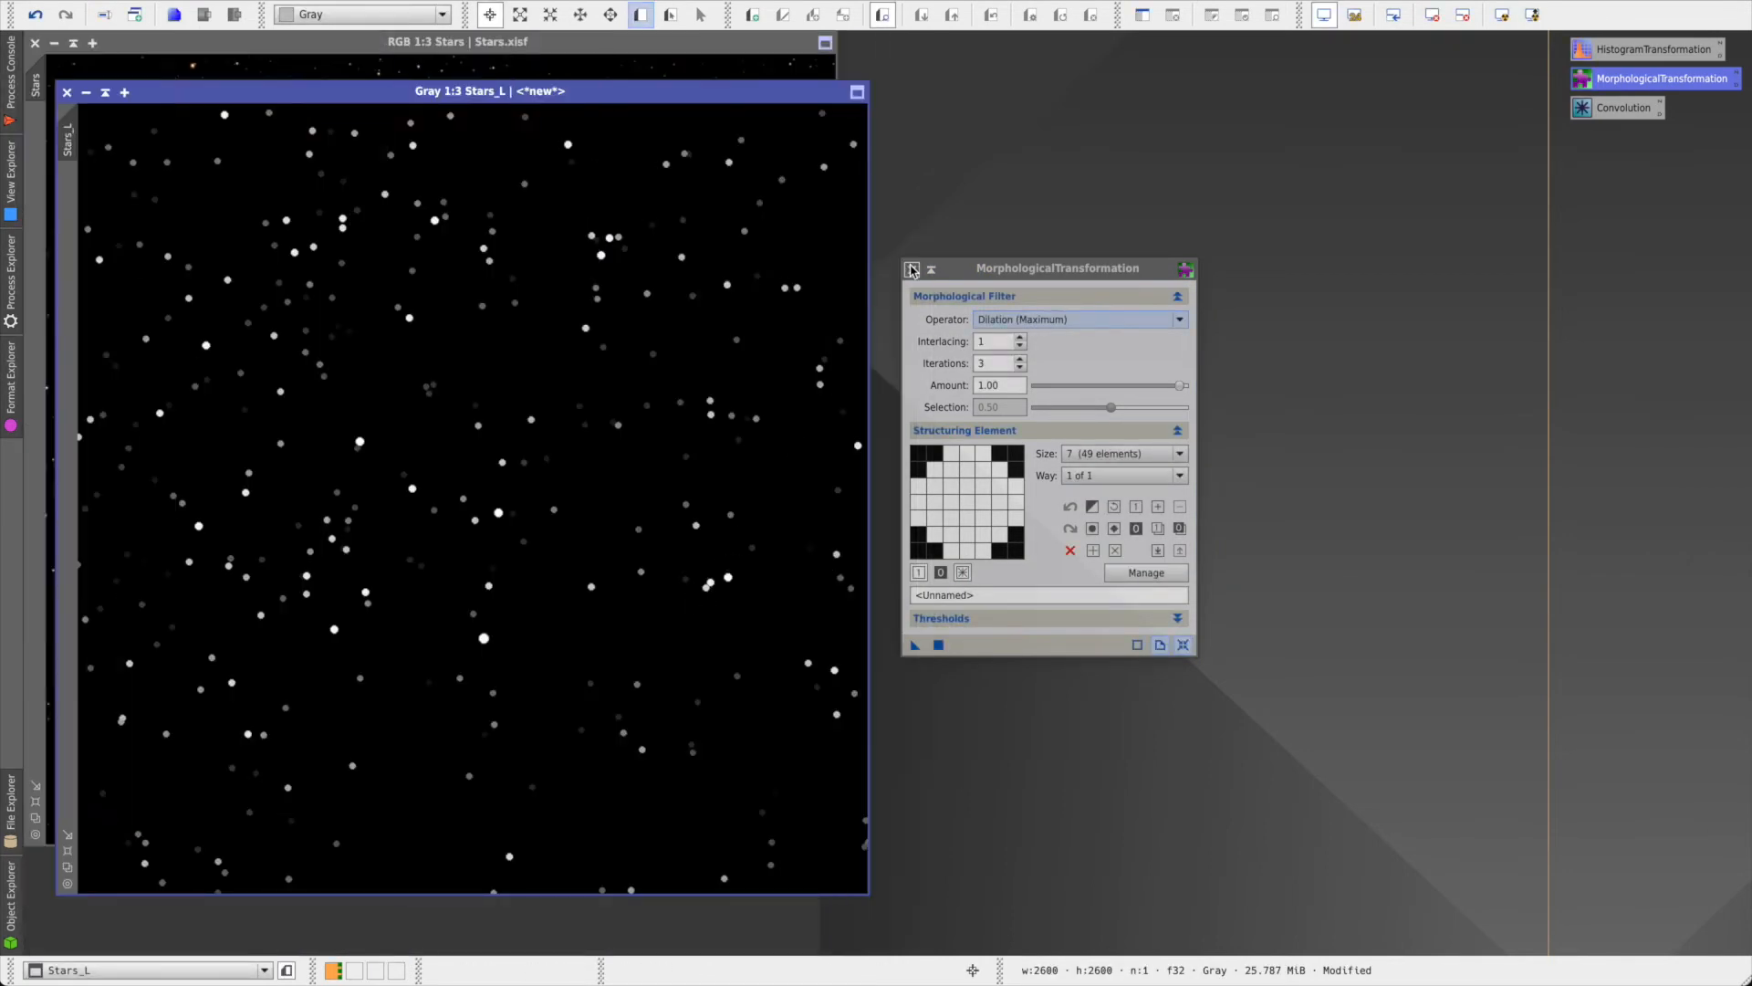
pyautogui.click(912, 269)
# - Blur Stars_L using Convolution with a parametric StdDev of 5.00, shape 2.00 and aspect ratio 1.00, and close the tool
pyautogui.doubleClick(1621, 115)
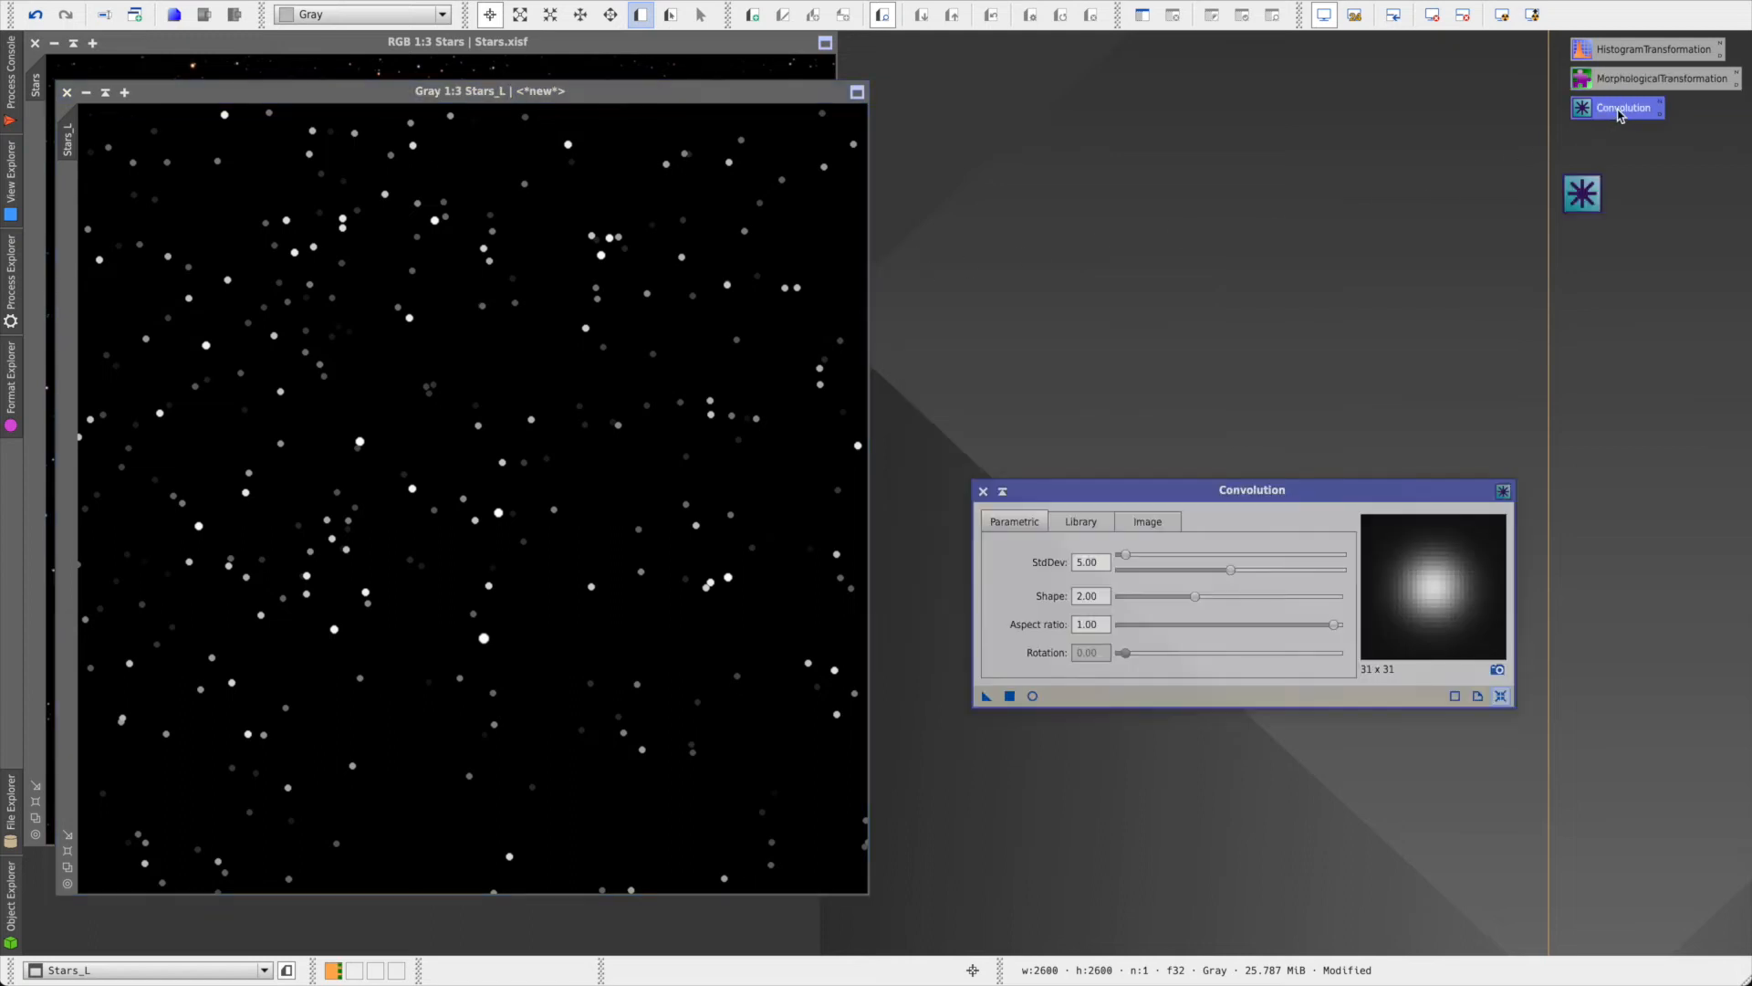
pyautogui.moveTo(987, 698); pyautogui.dragTo(694, 619)
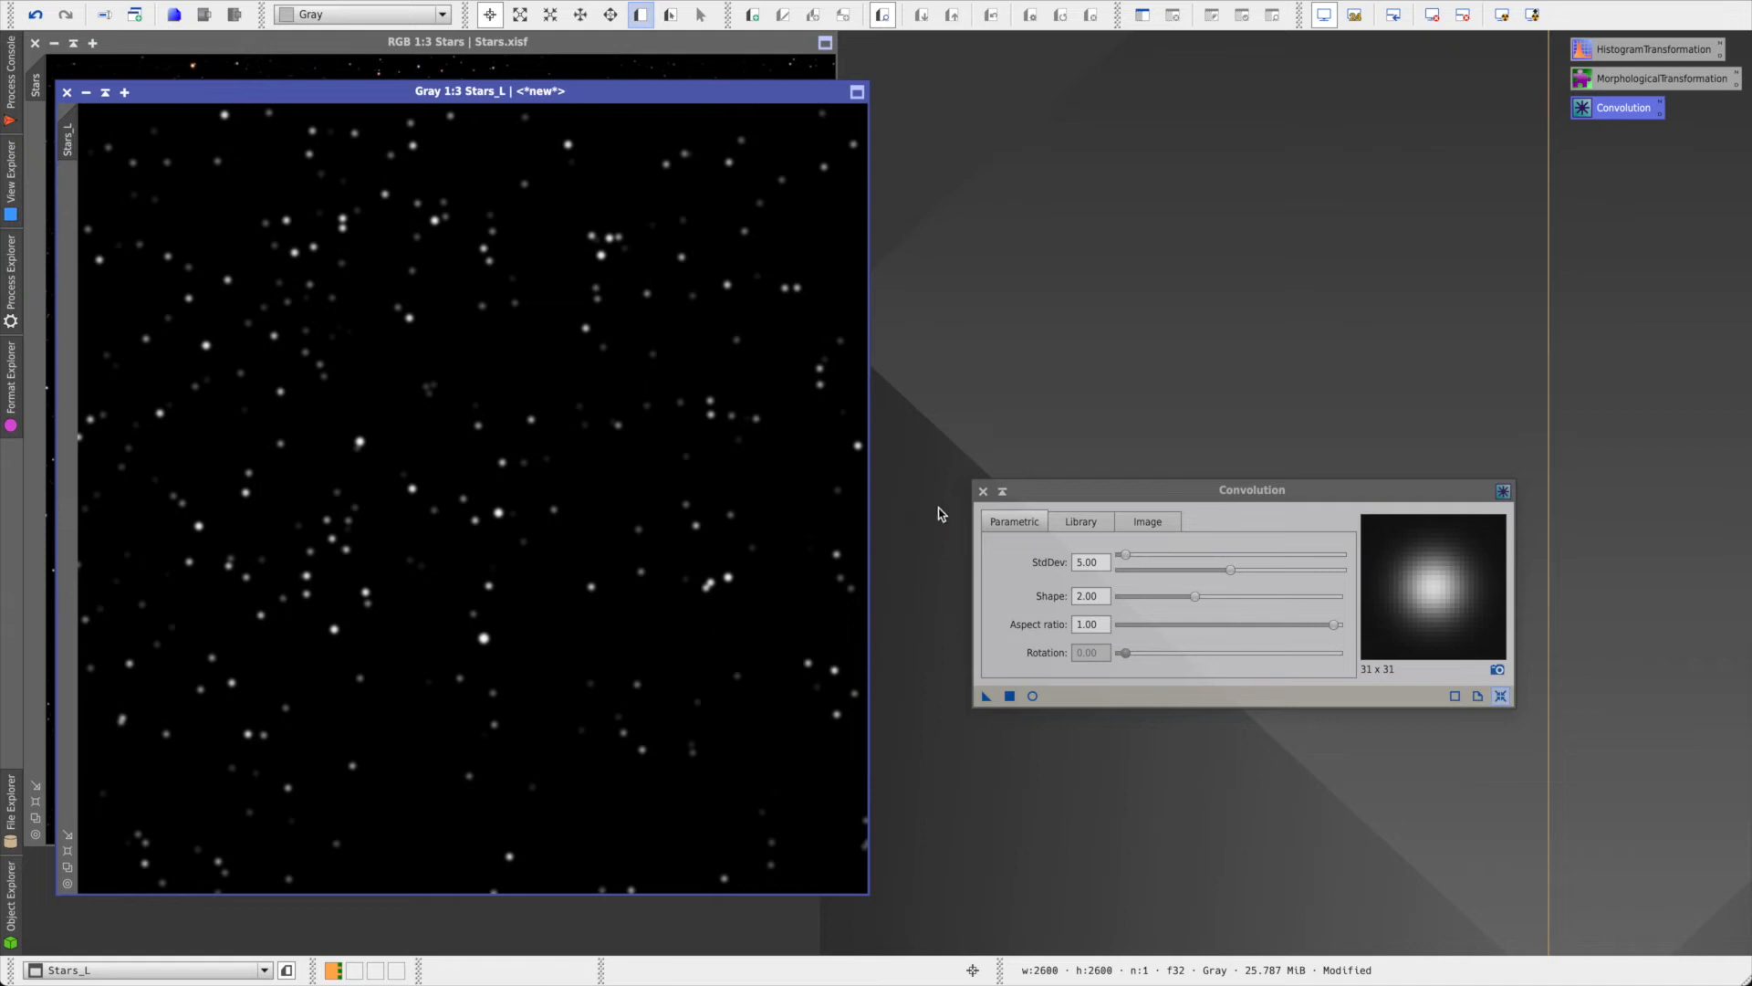
pyautogui.click(983, 491)
# - Apply Stars_L as the mask on Stars with the mask overlay hidden, and collapse the mask window away from the image
pyautogui.moveTo(384, 91); pyautogui.dragTo(719, 79)
pyautogui.moveTo(403, 126); pyautogui.dragTo(32, 110)
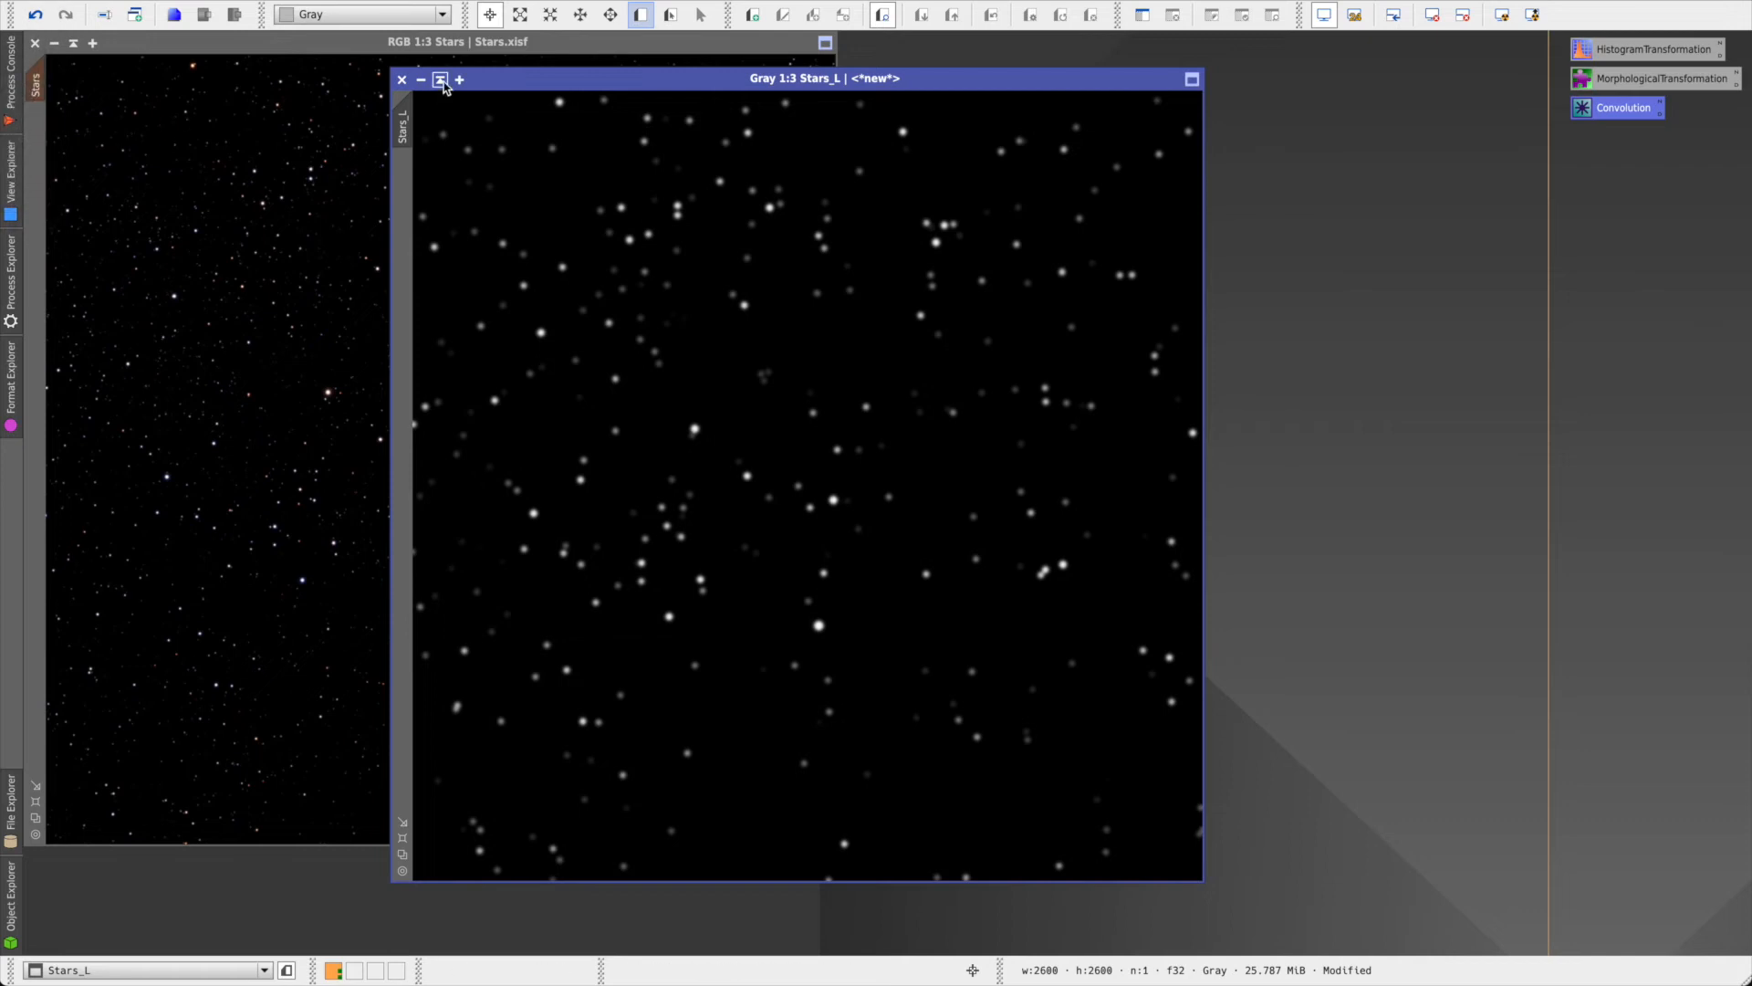
pyautogui.click(440, 79)
pyautogui.moveTo(832, 475)
pyautogui.mouseDown()
pyautogui.moveTo(1377, 117)
pyautogui.moveTo(1394, 75)
pyautogui.mouseUp()
pyautogui.click(825, 52)
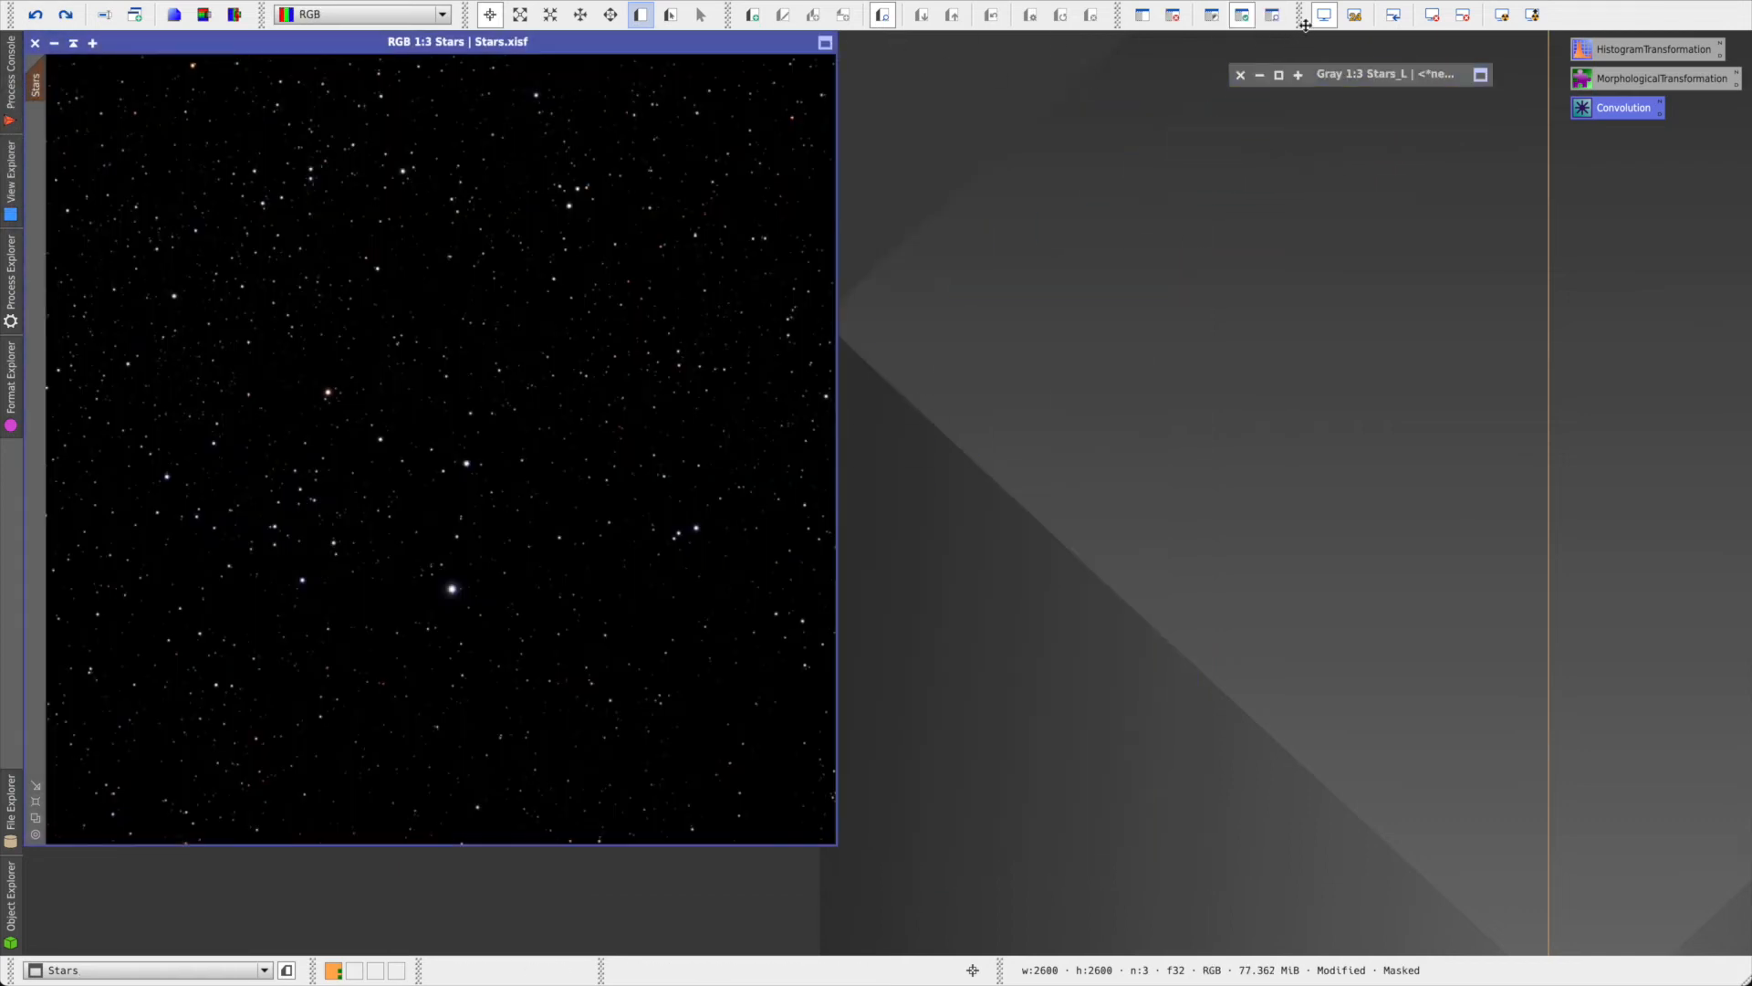
pyautogui.click(1278, 18)
pyautogui.click(1276, 17)
# - Try reducing the masked stars in Stars using Morphological Selection with amount 0.80 and selection 0.20, and undo it
pyautogui.doubleClick(1626, 82)
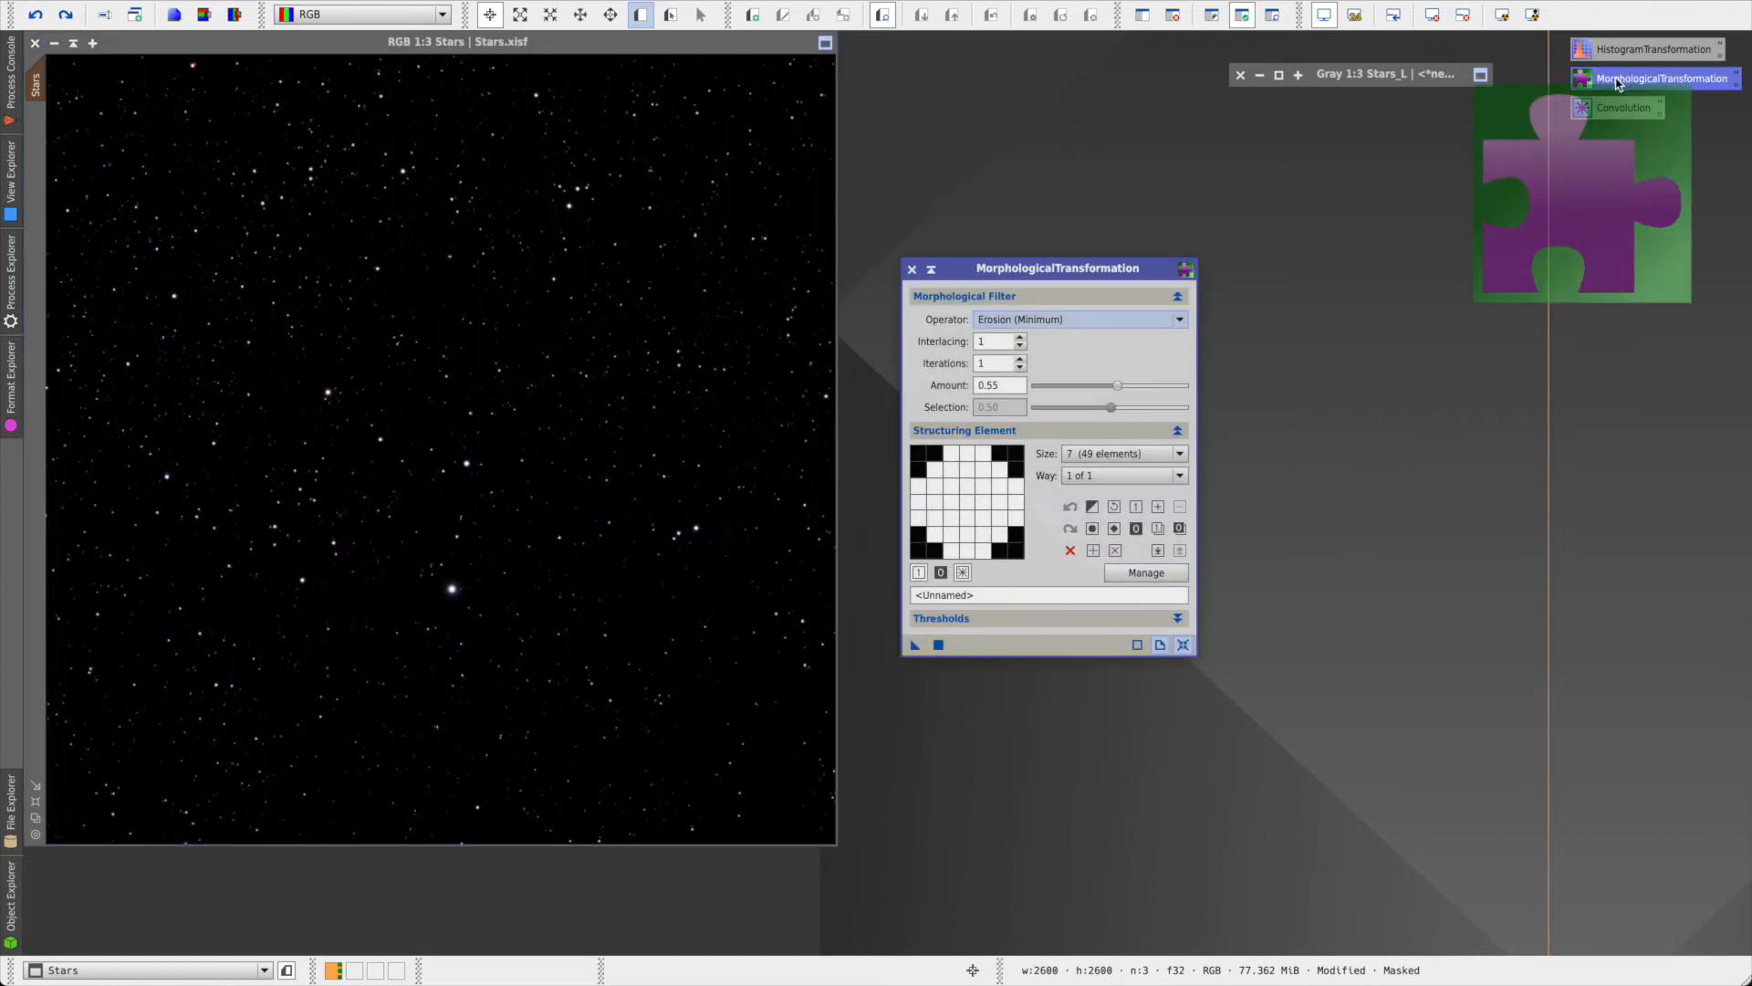
pyautogui.click(1087, 319)
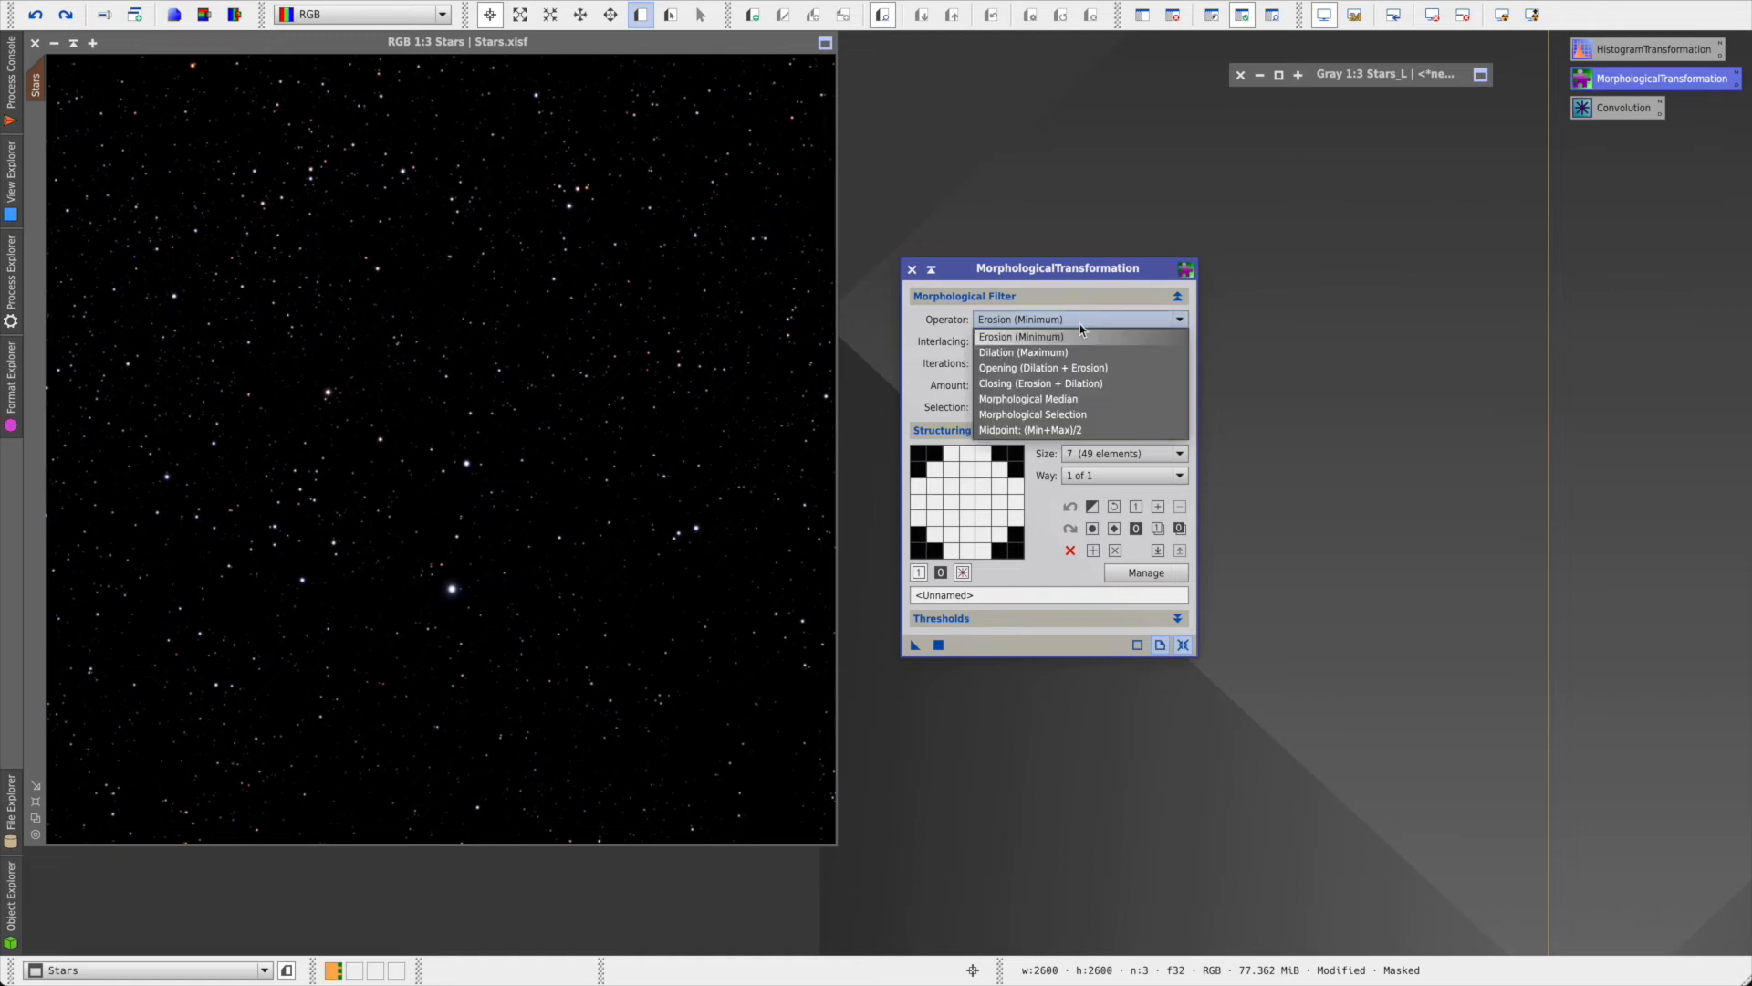
pyautogui.click(1056, 415)
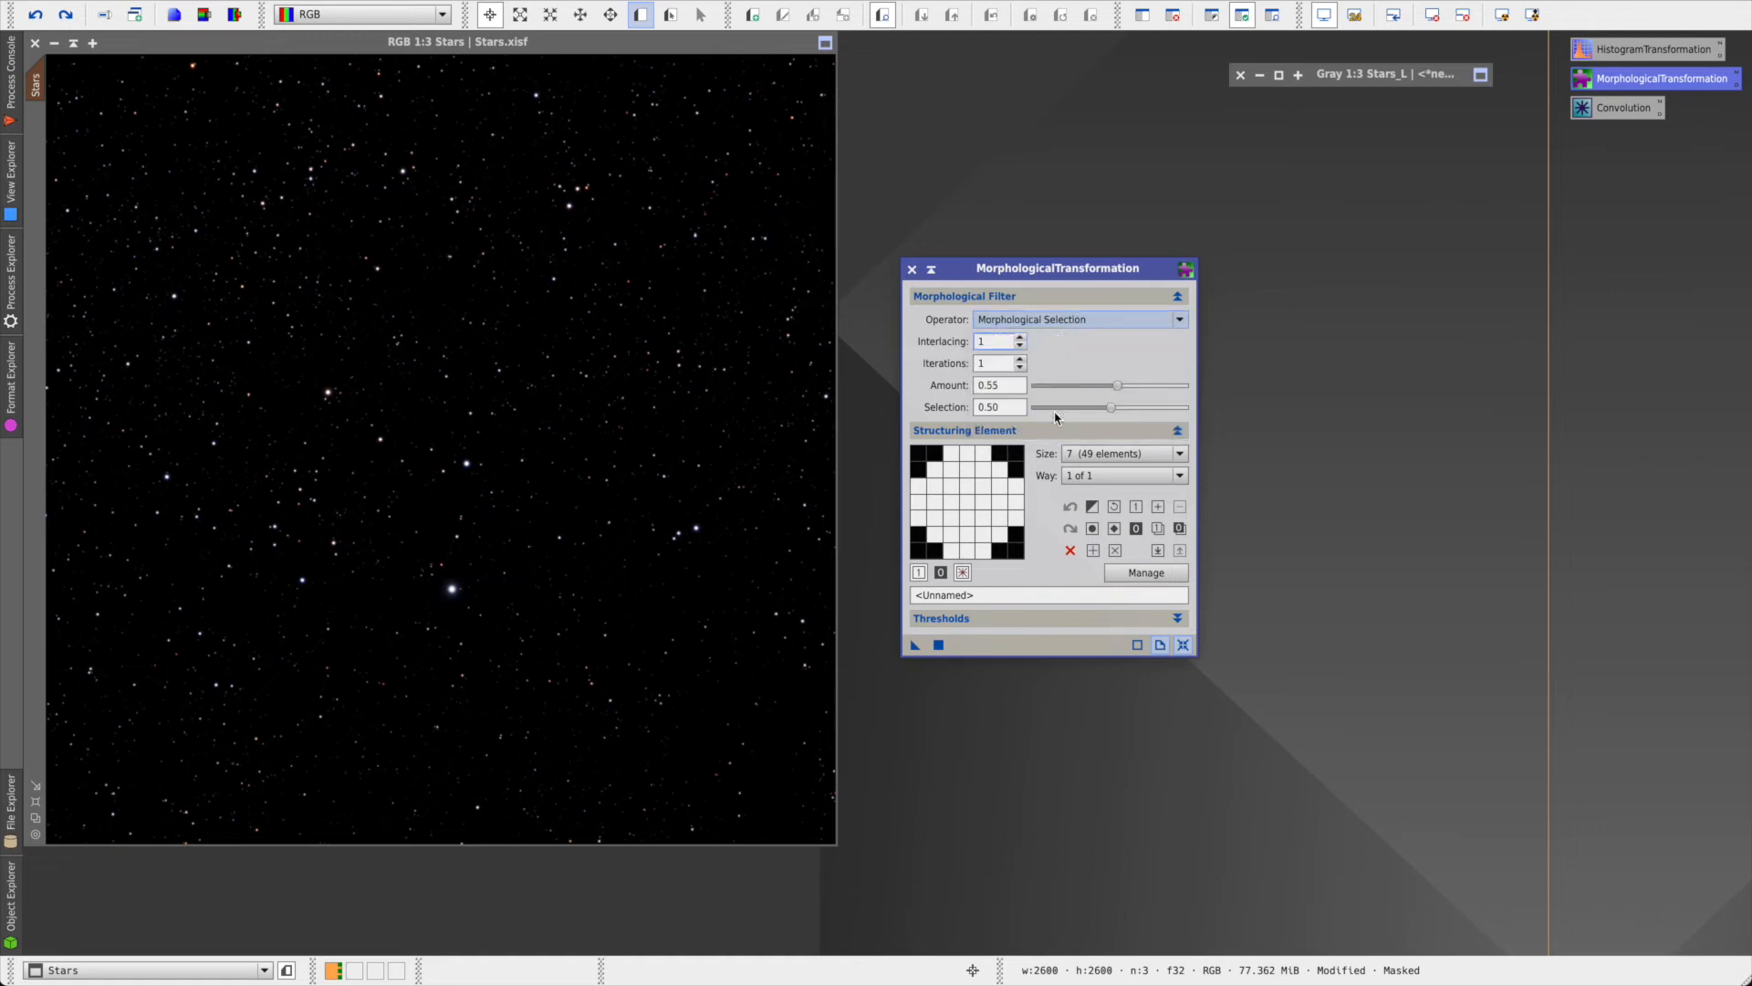
pyautogui.moveTo(1121, 388); pyautogui.dragTo(1071, 417)
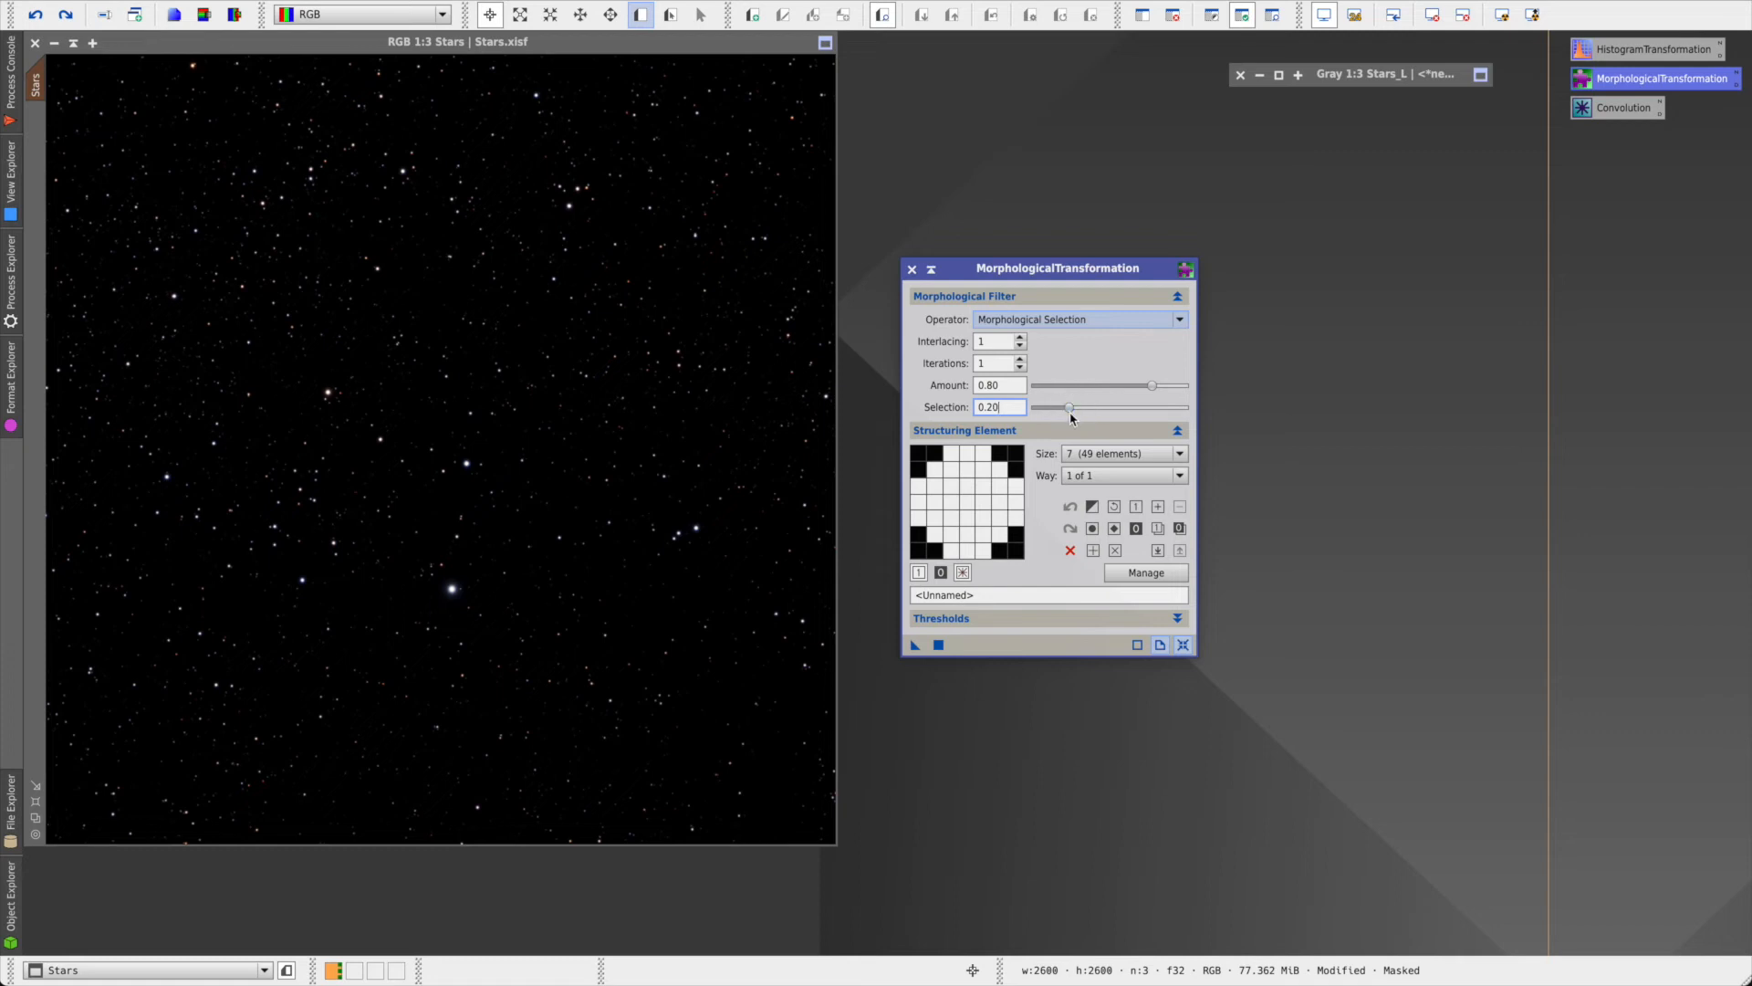
pyautogui.click(915, 645)
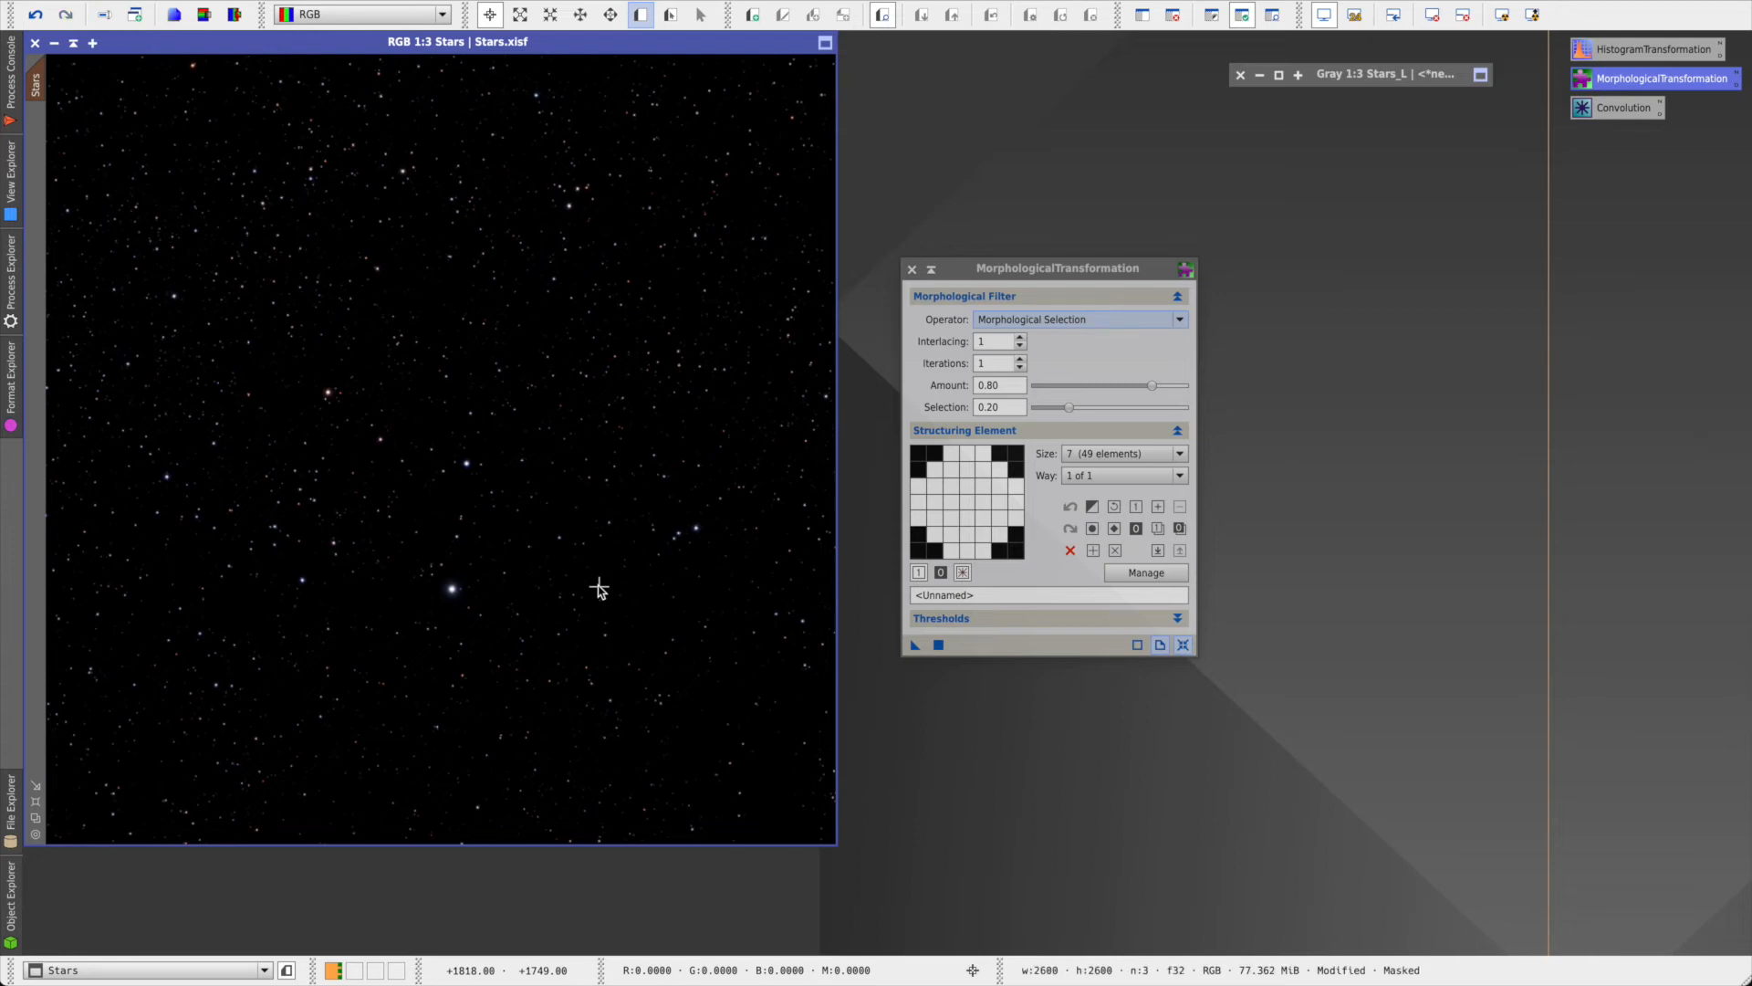
pyautogui.hotkey('ctrl', 'z')
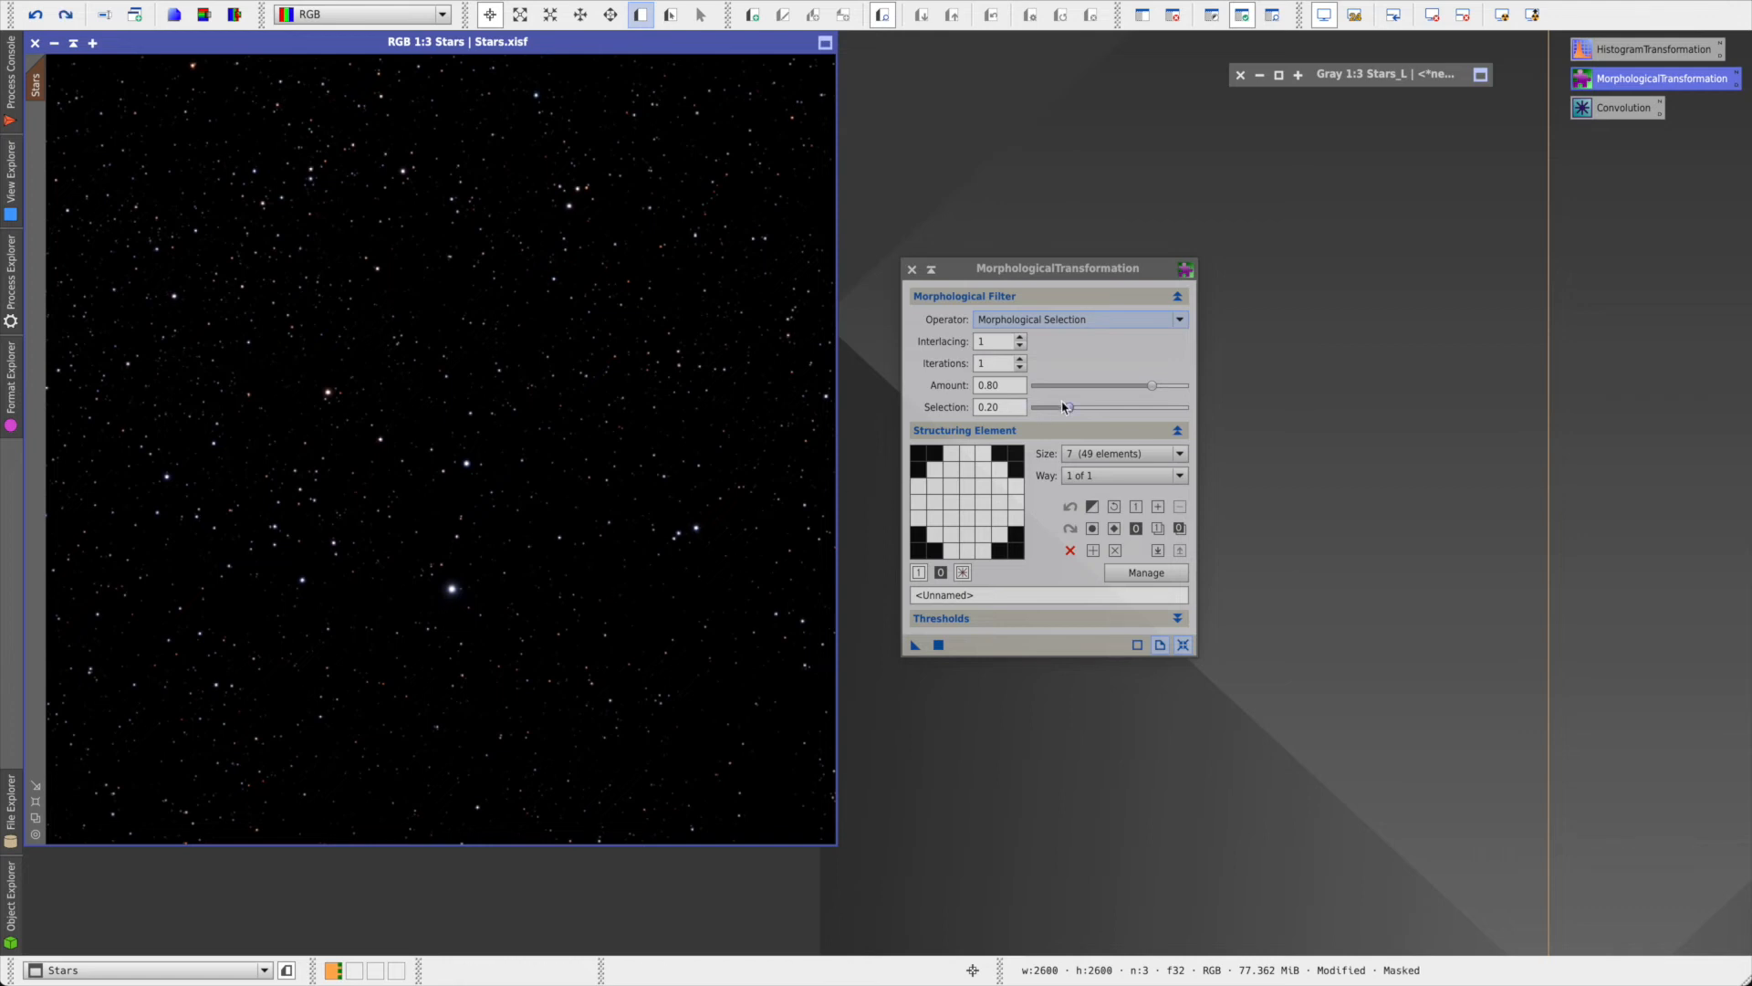
# - Try the masked star reduction on Stars again with the Morphological Selection amount raised to 1.00, and undo it
pyautogui.moveTo(1153, 386); pyautogui.dragTo(1183, 385)
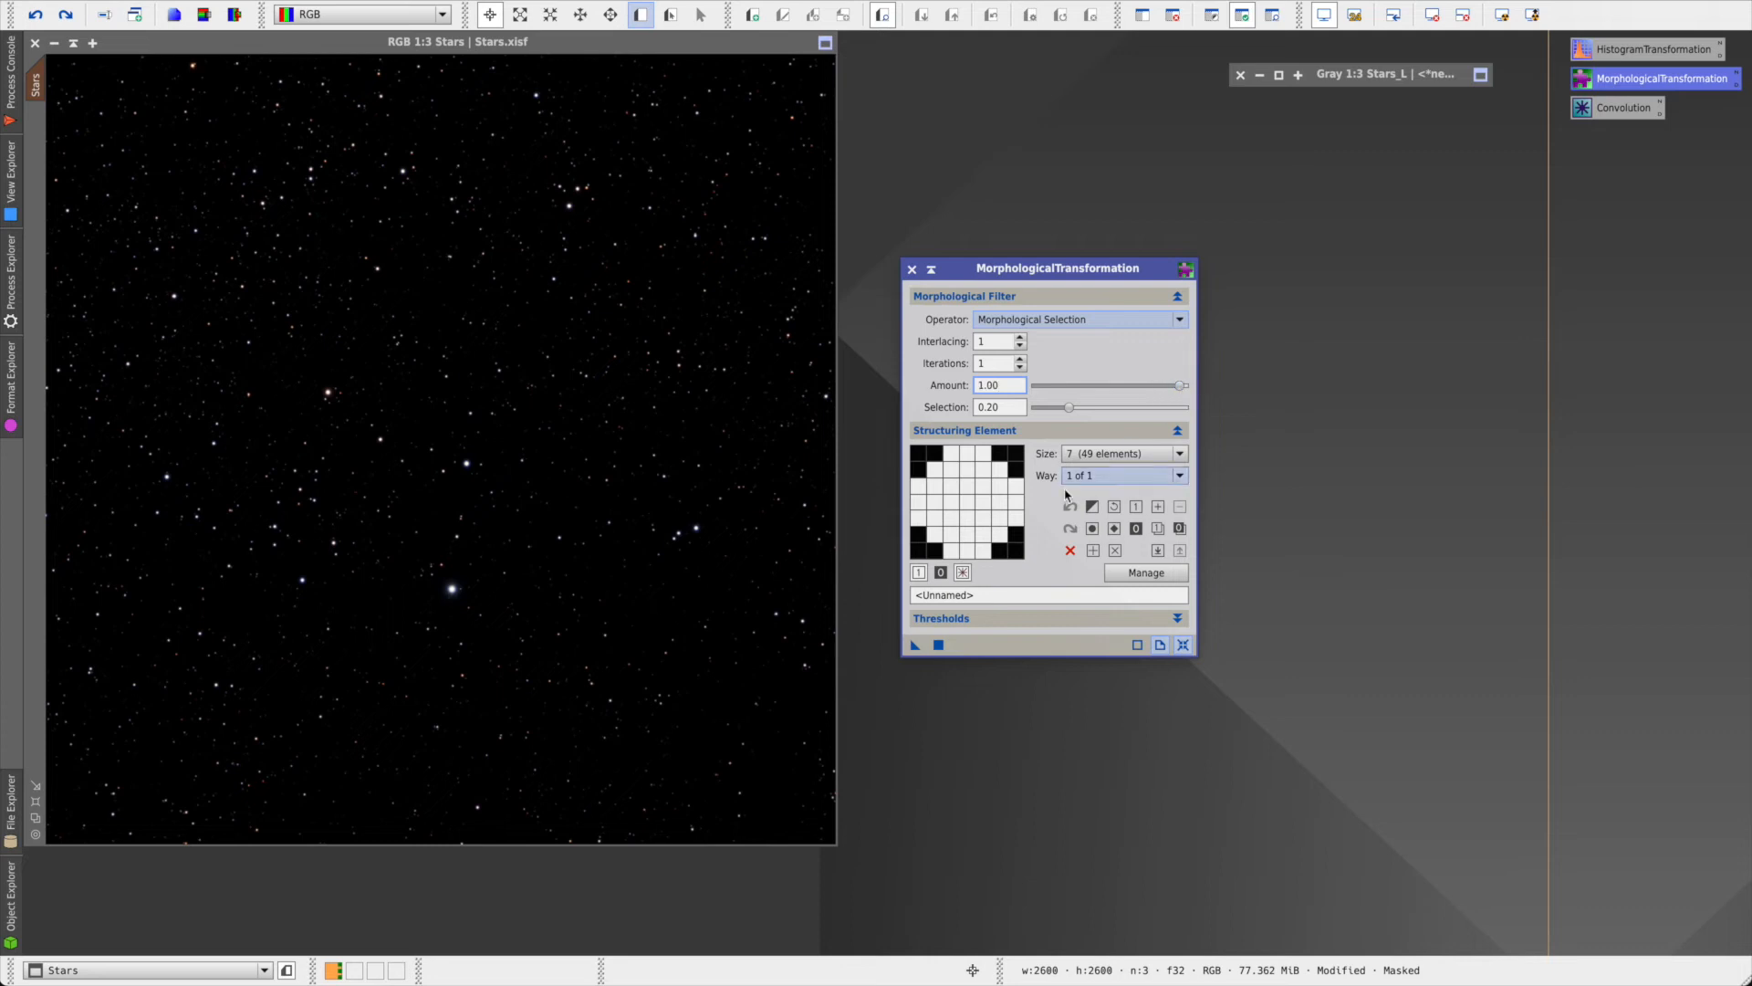
pyautogui.moveTo(915, 645); pyautogui.dragTo(543, 596)
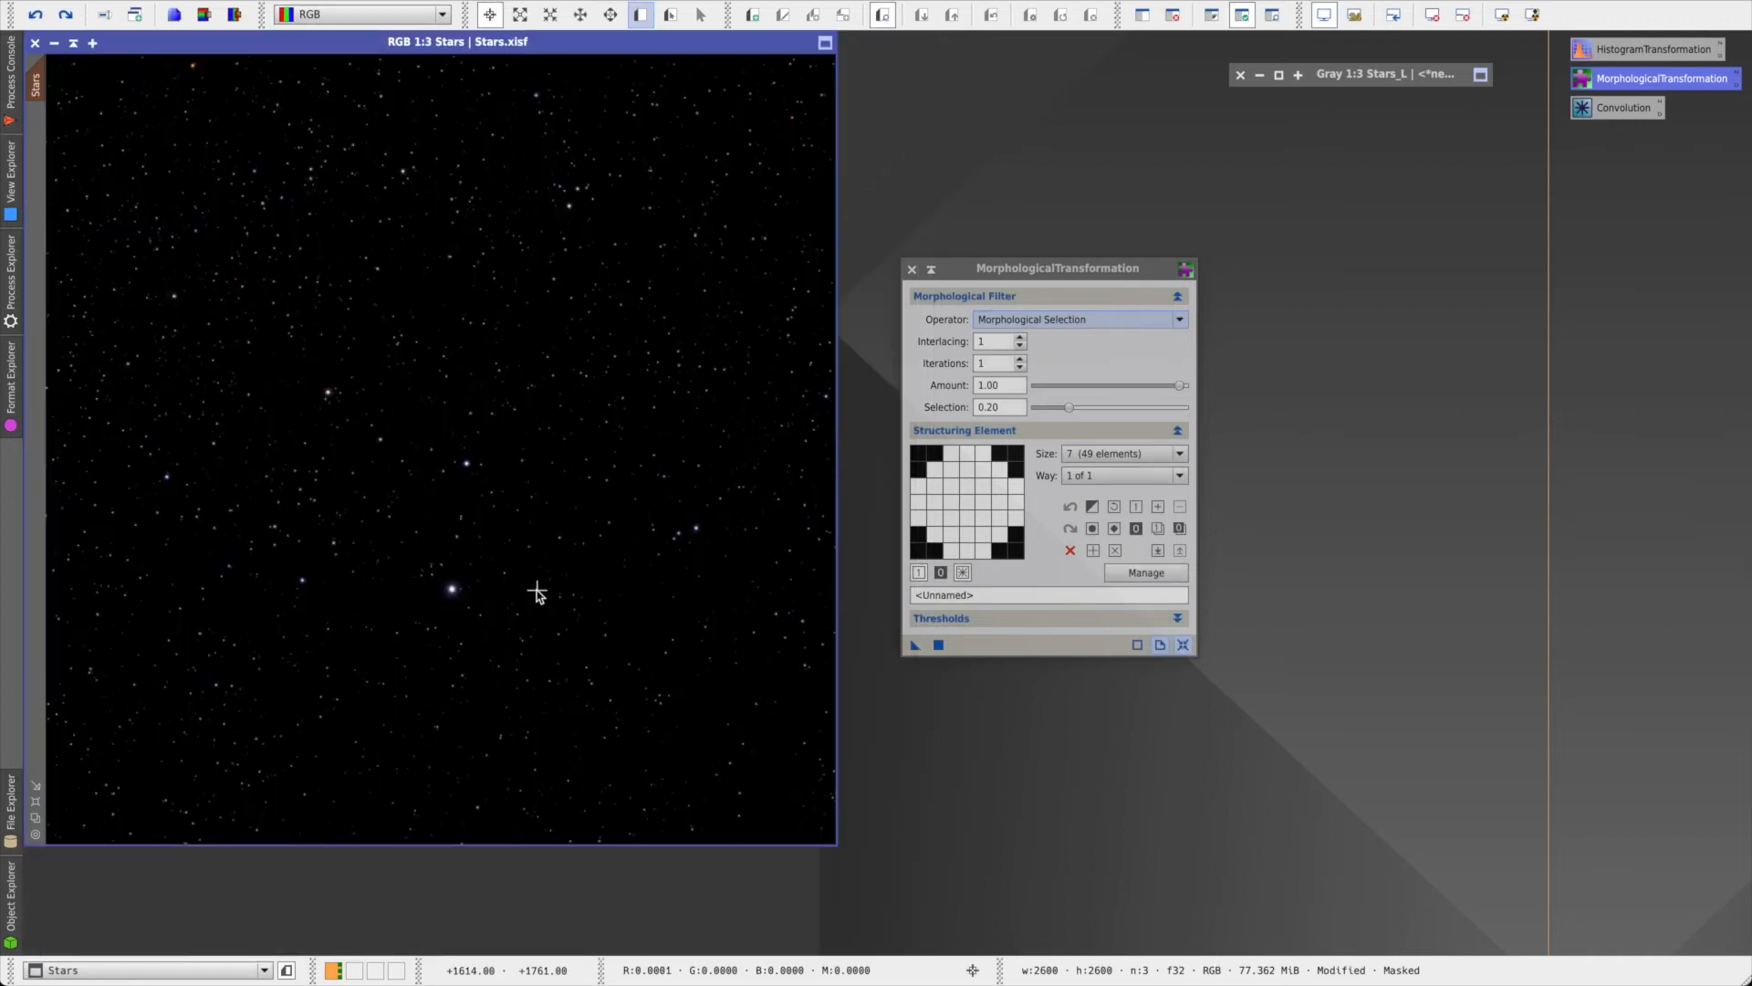
pyautogui.hotkey('ctrl', 'z')
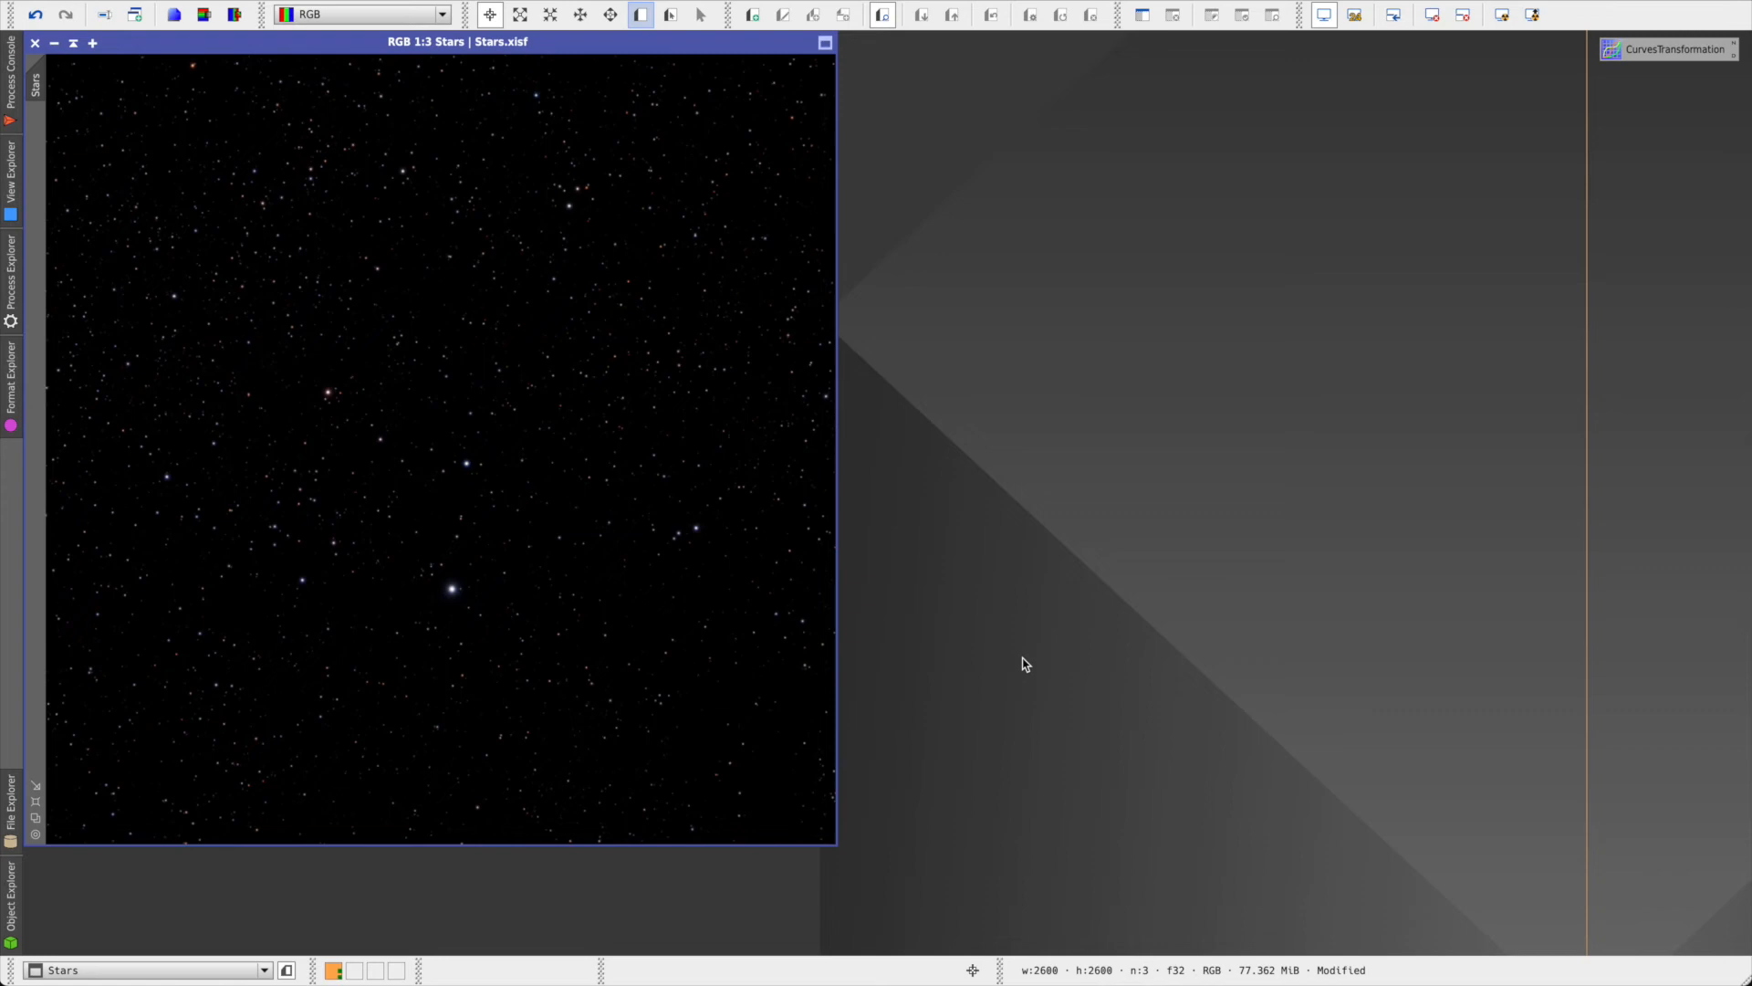
# - Open CurvesTransformation for saturation and zoom its real-time preview of Stars to 1:1 on a region with colored stars
pyautogui.doubleClick(1643, 55)
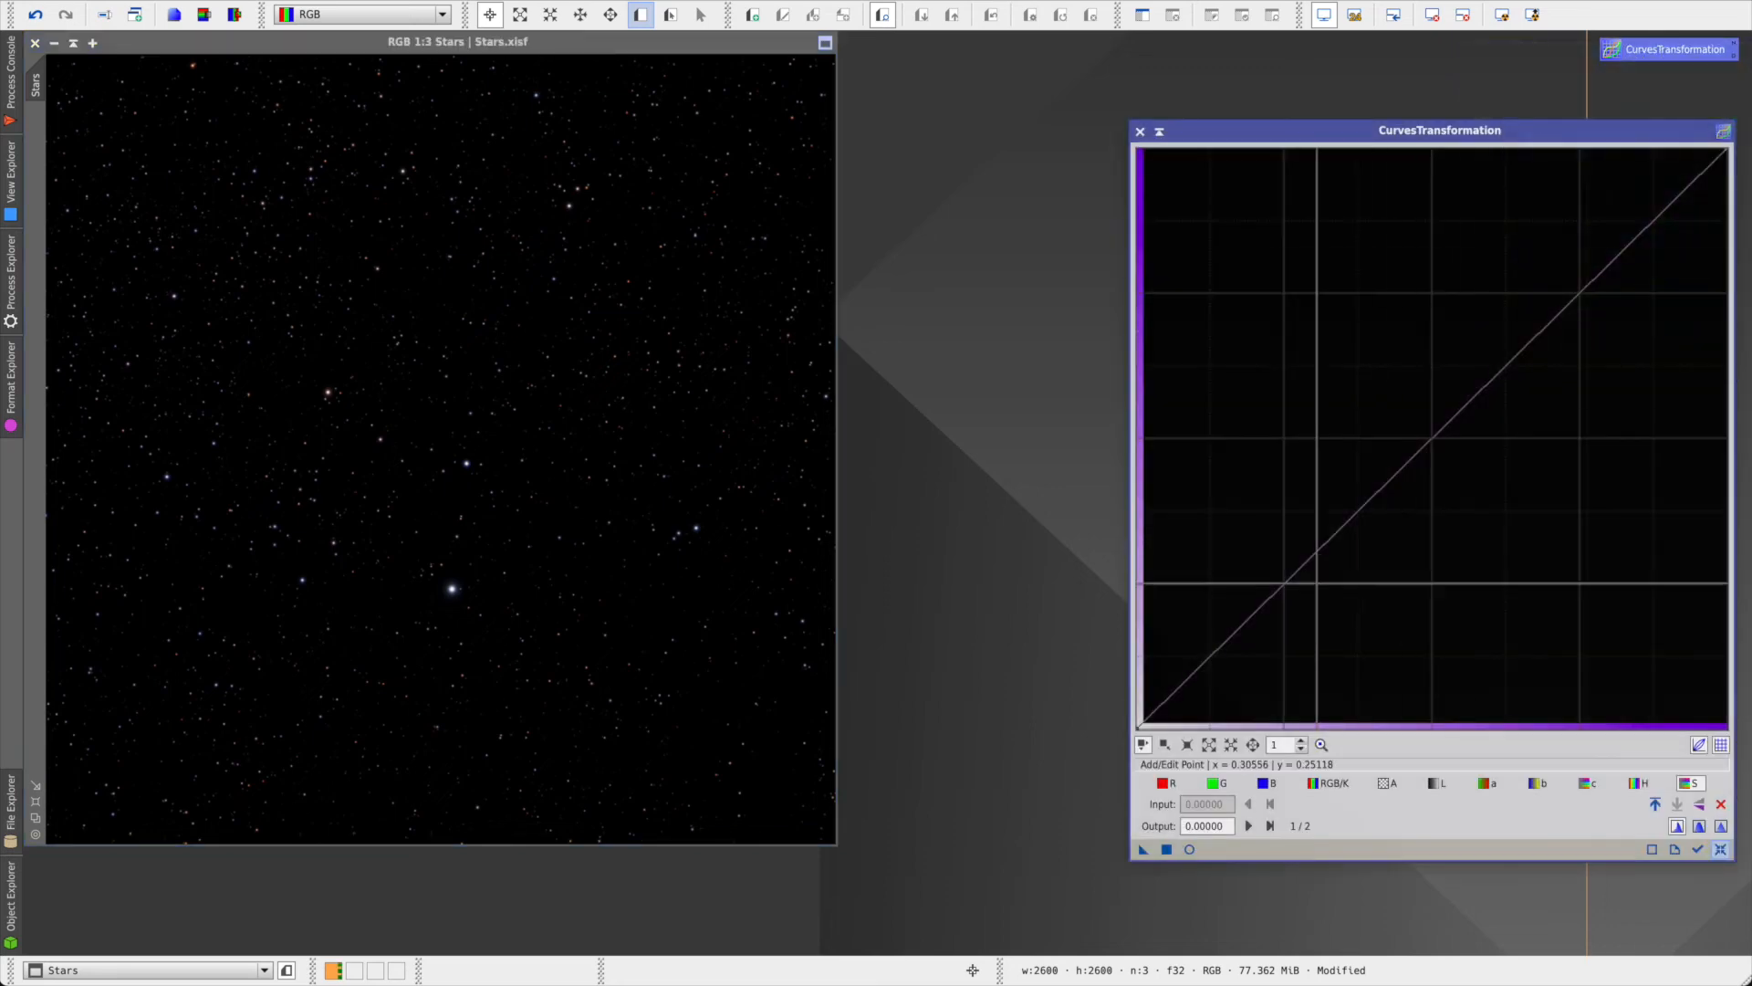
pyautogui.click(1189, 850)
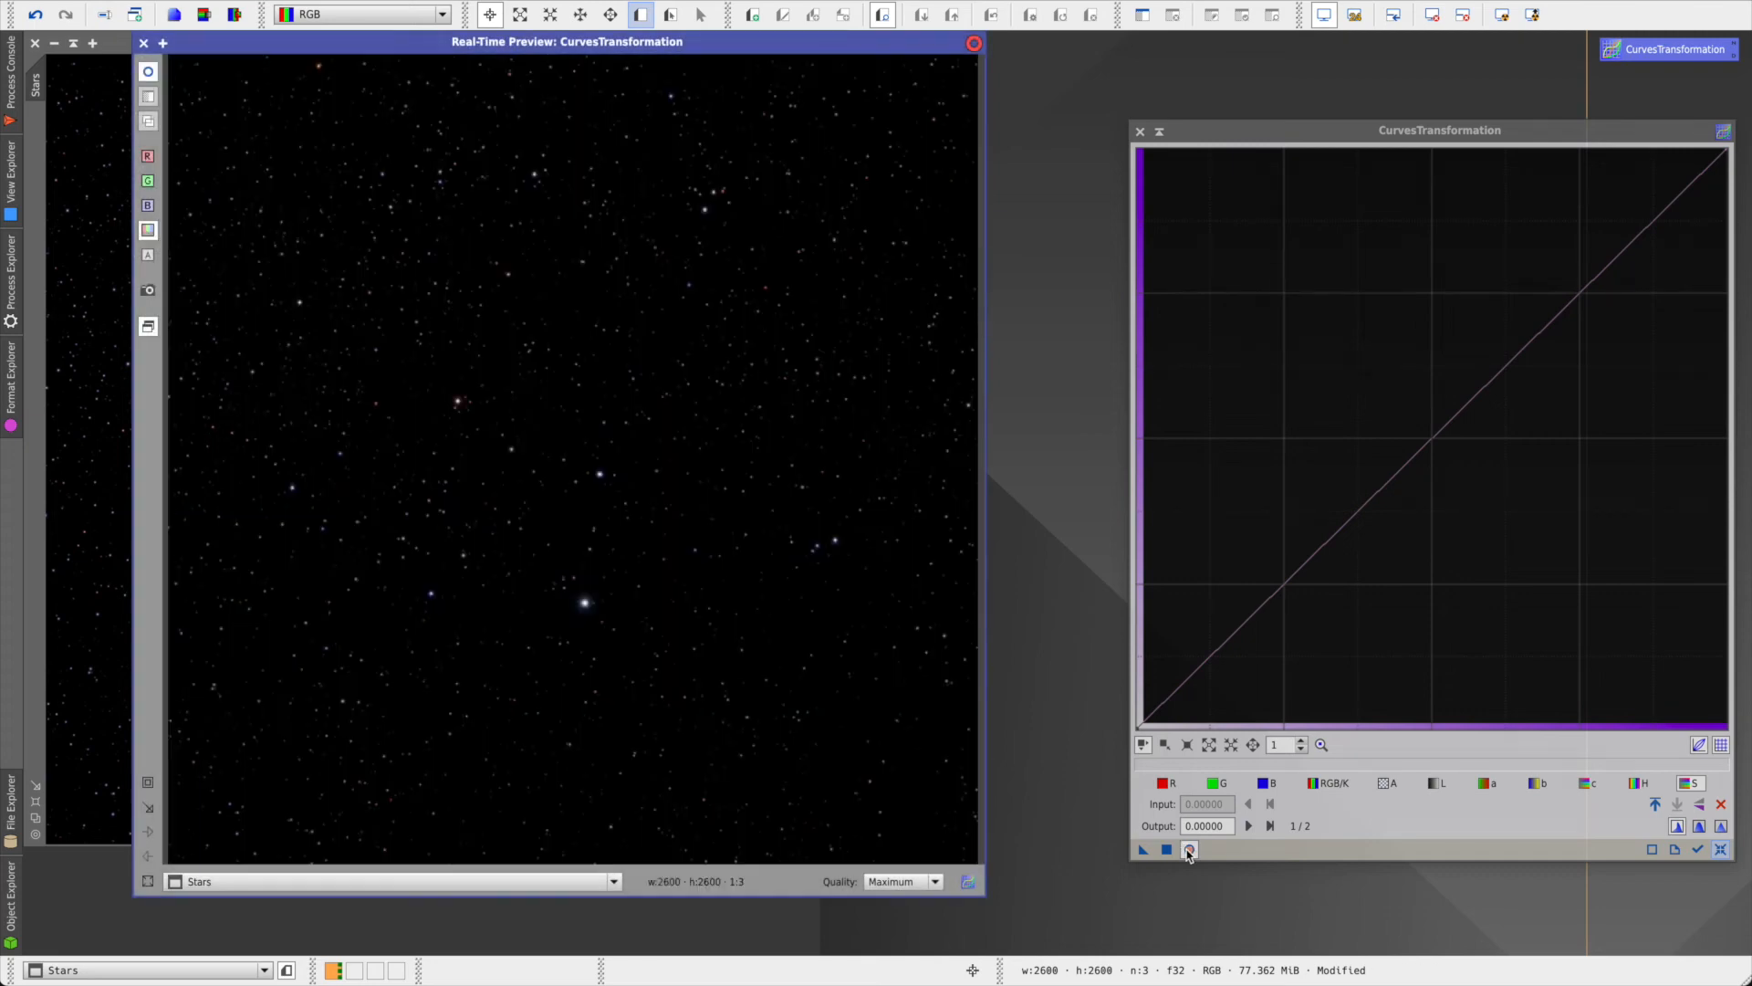
pyautogui.click(149, 781)
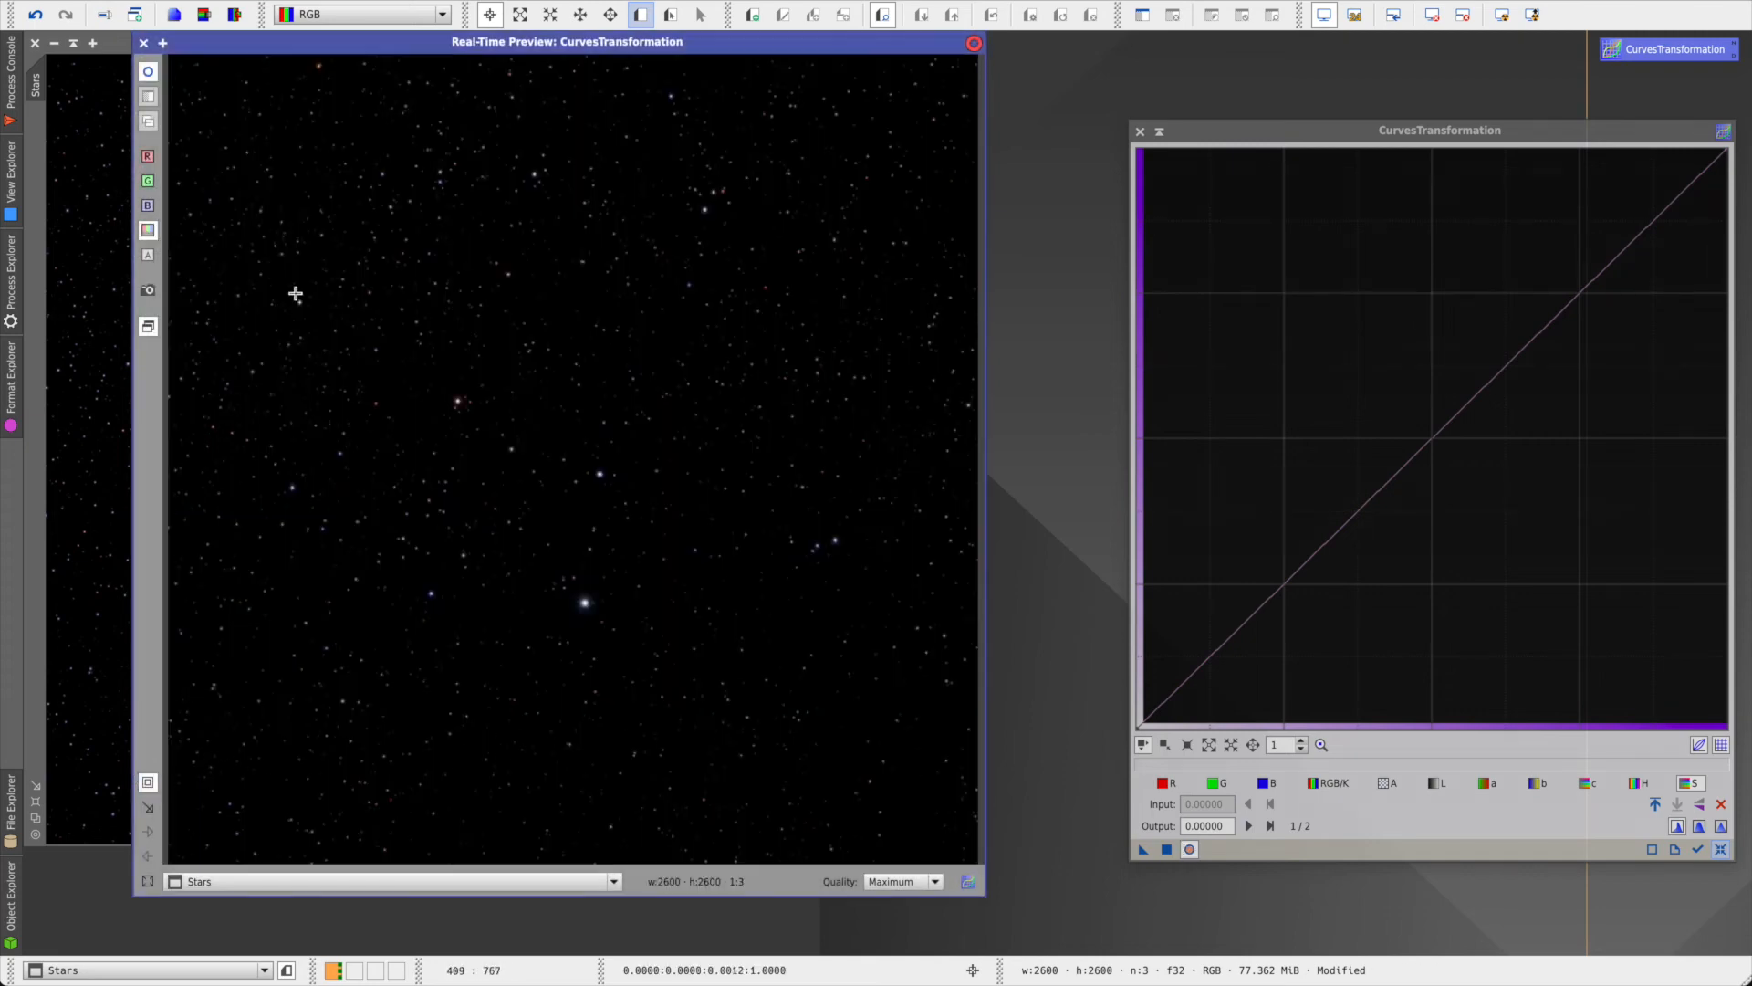
pyautogui.moveTo(305, 301); pyautogui.dragTo(475, 490)
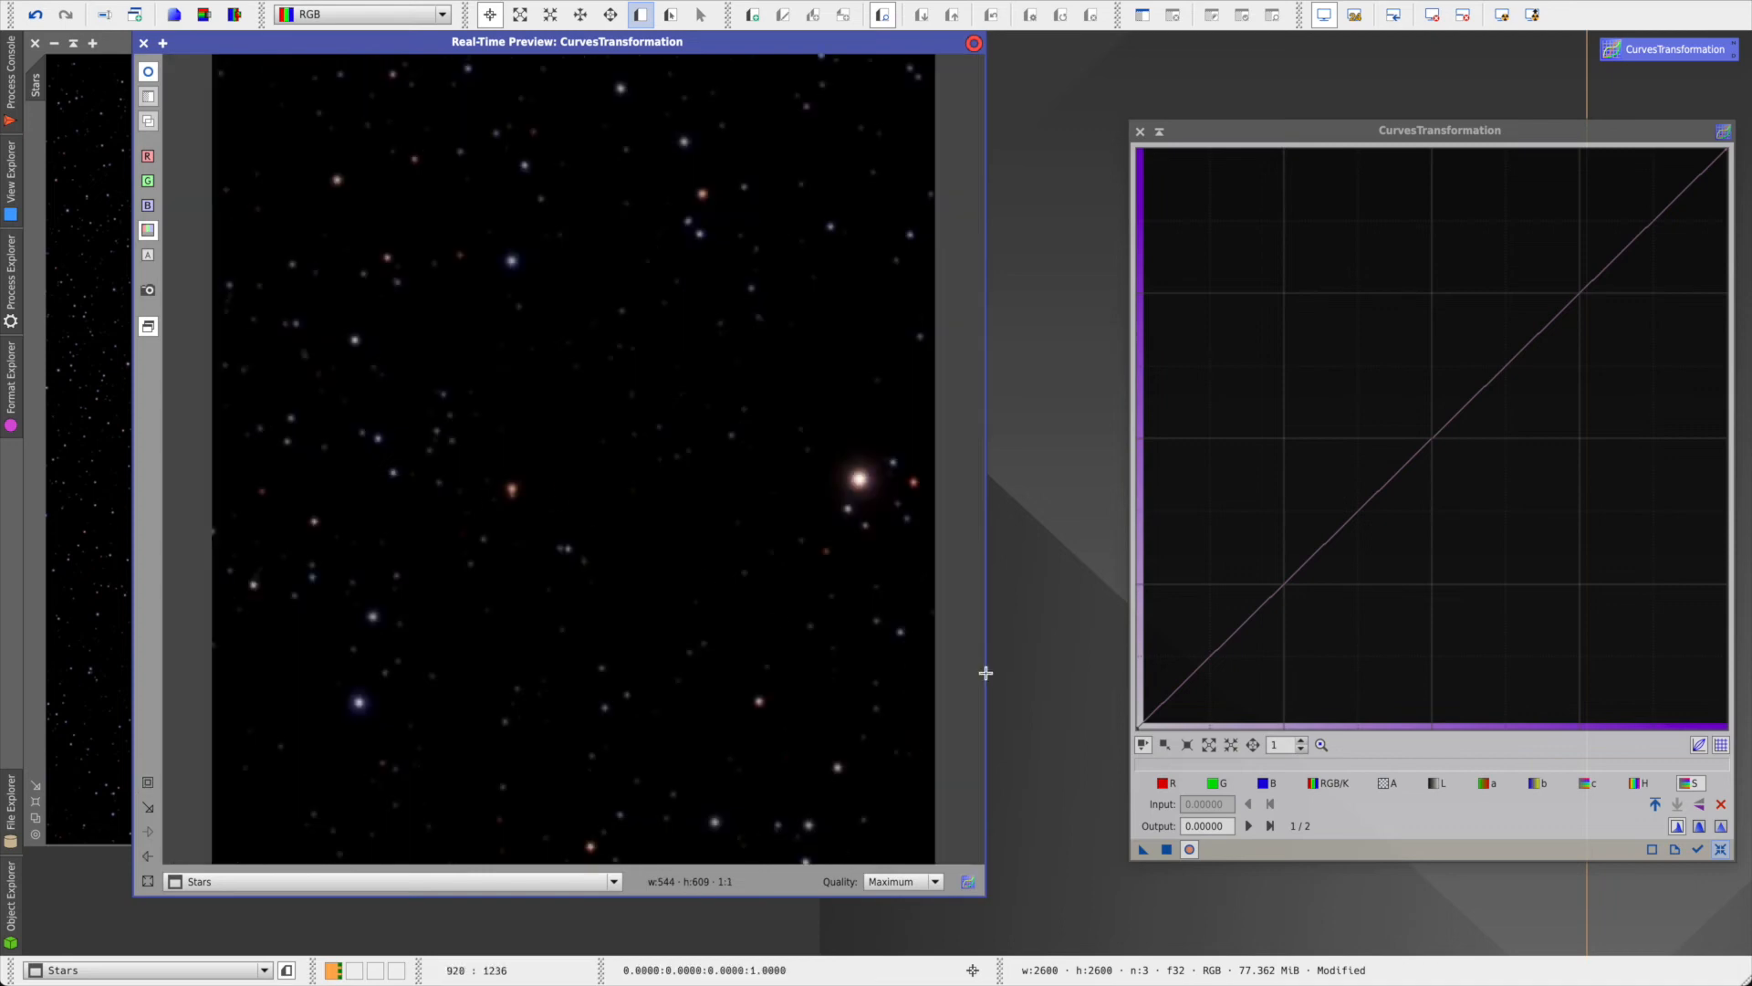
# - Raise the saturation curve to output 0.56201 at input 0.47222 and compare the preview with and without the adjustment
pyautogui.moveTo(1440, 428); pyautogui.dragTo(1415, 402)
pyautogui.click(1189, 850)
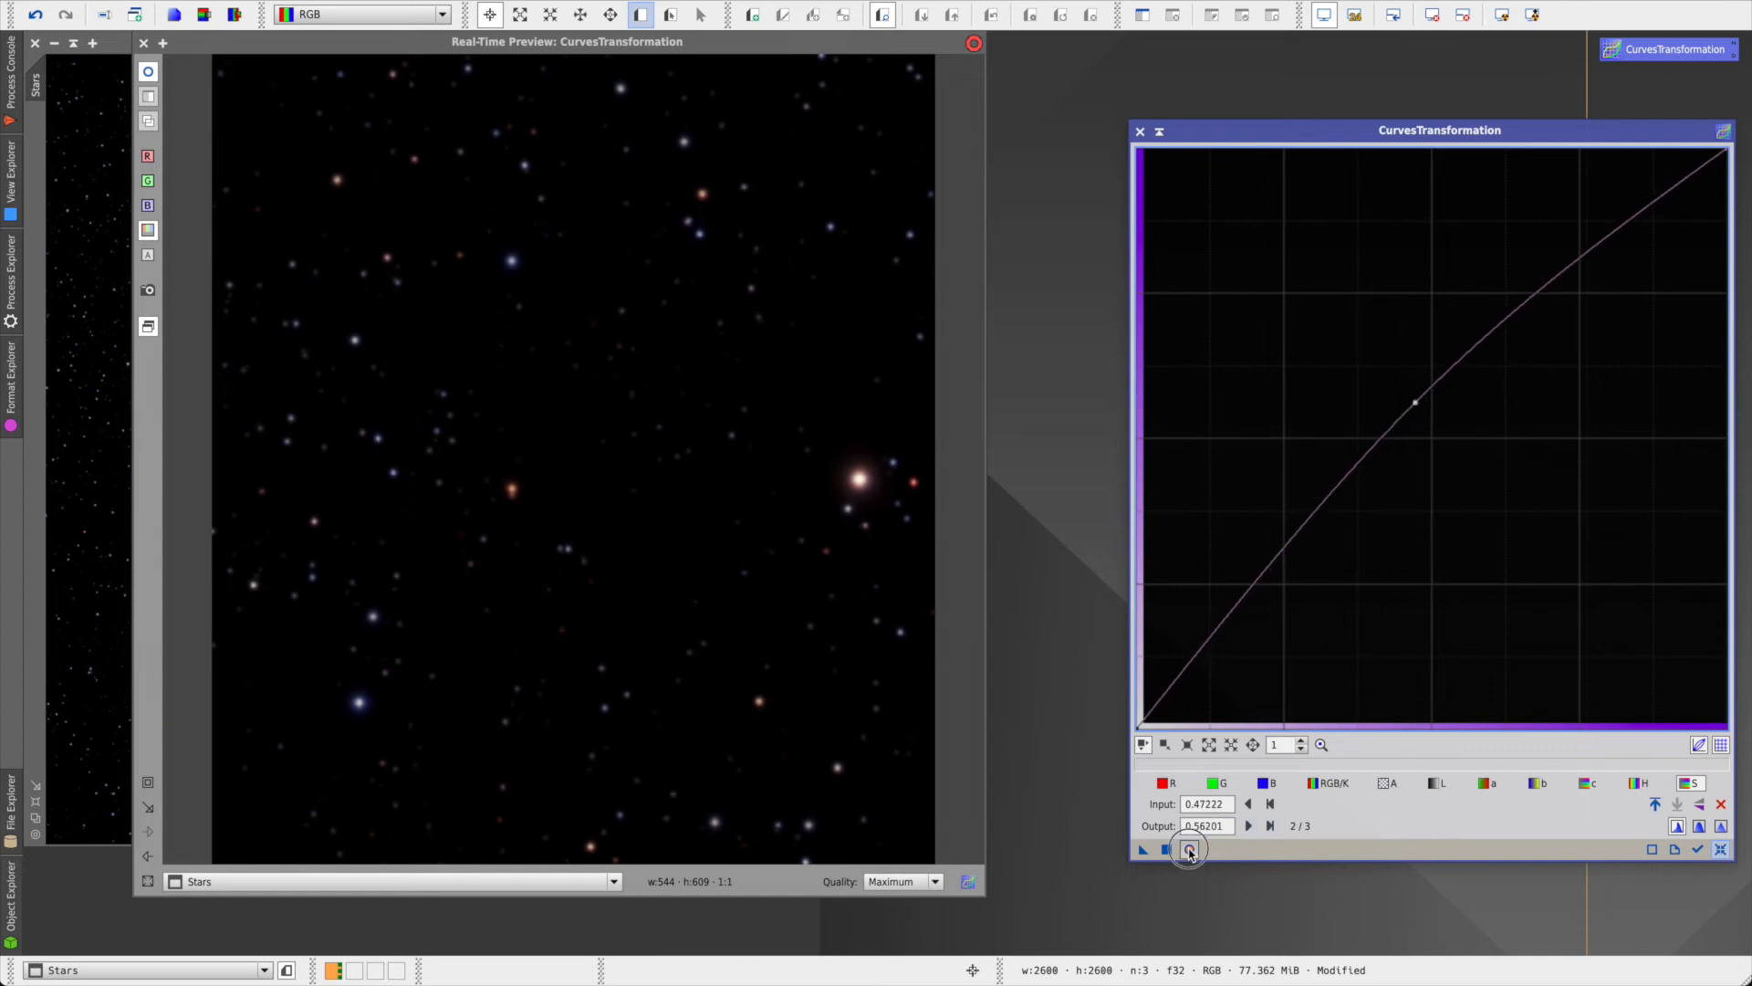
pyautogui.click(1189, 849)
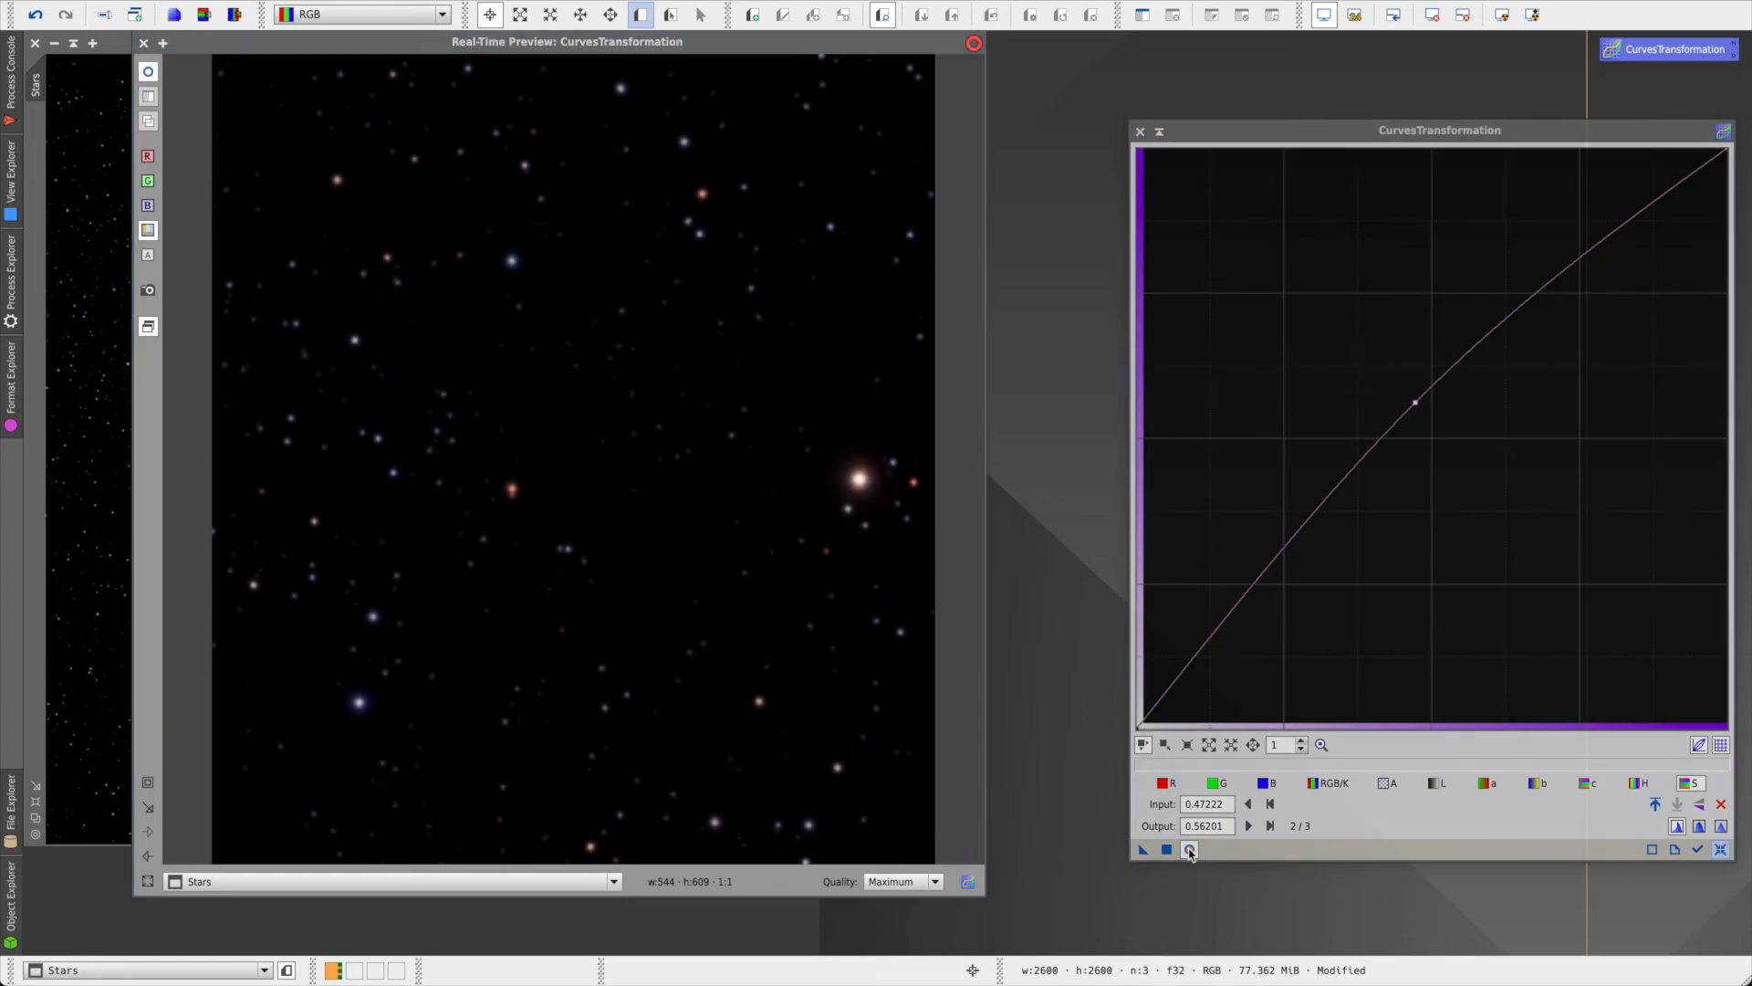
pyautogui.click(1189, 850)
pyautogui.click(1189, 850)
# - Move the saturation curve point to input 0.44290 and output 0.58399, close the preview, and apply the curve to Stars
pyautogui.moveTo(1416, 403); pyautogui.dragTo(1397, 391)
pyautogui.click(203, 53)
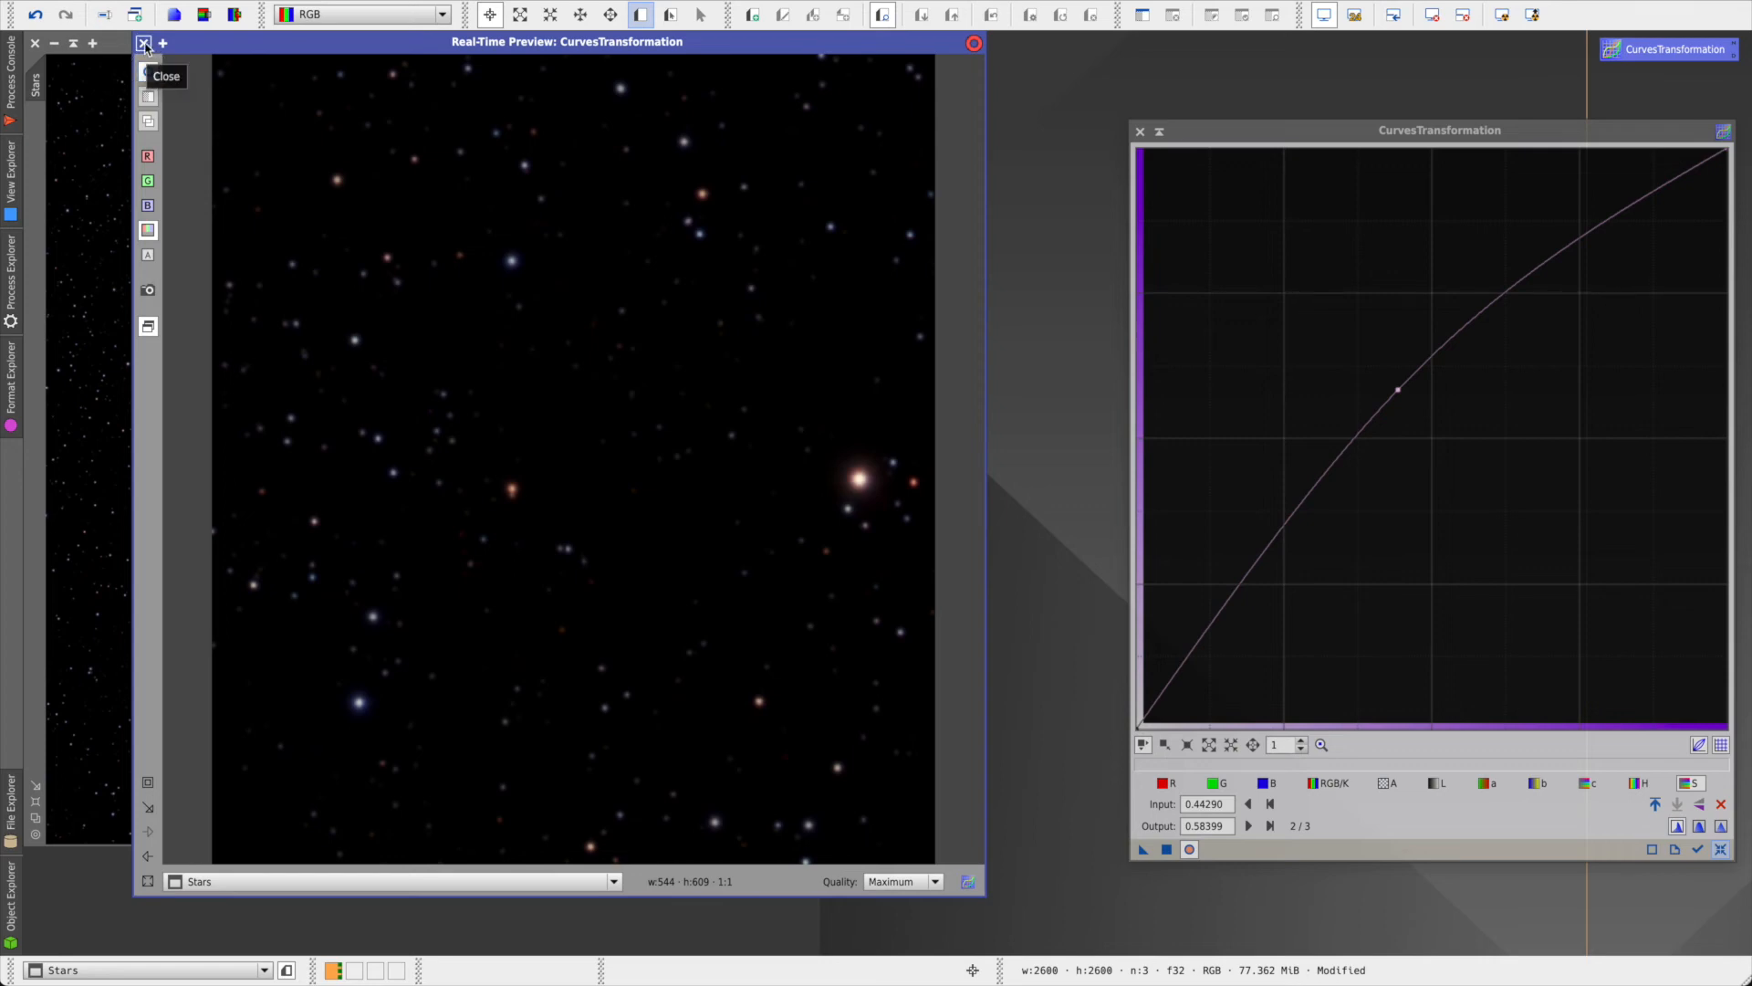
pyautogui.click(144, 44)
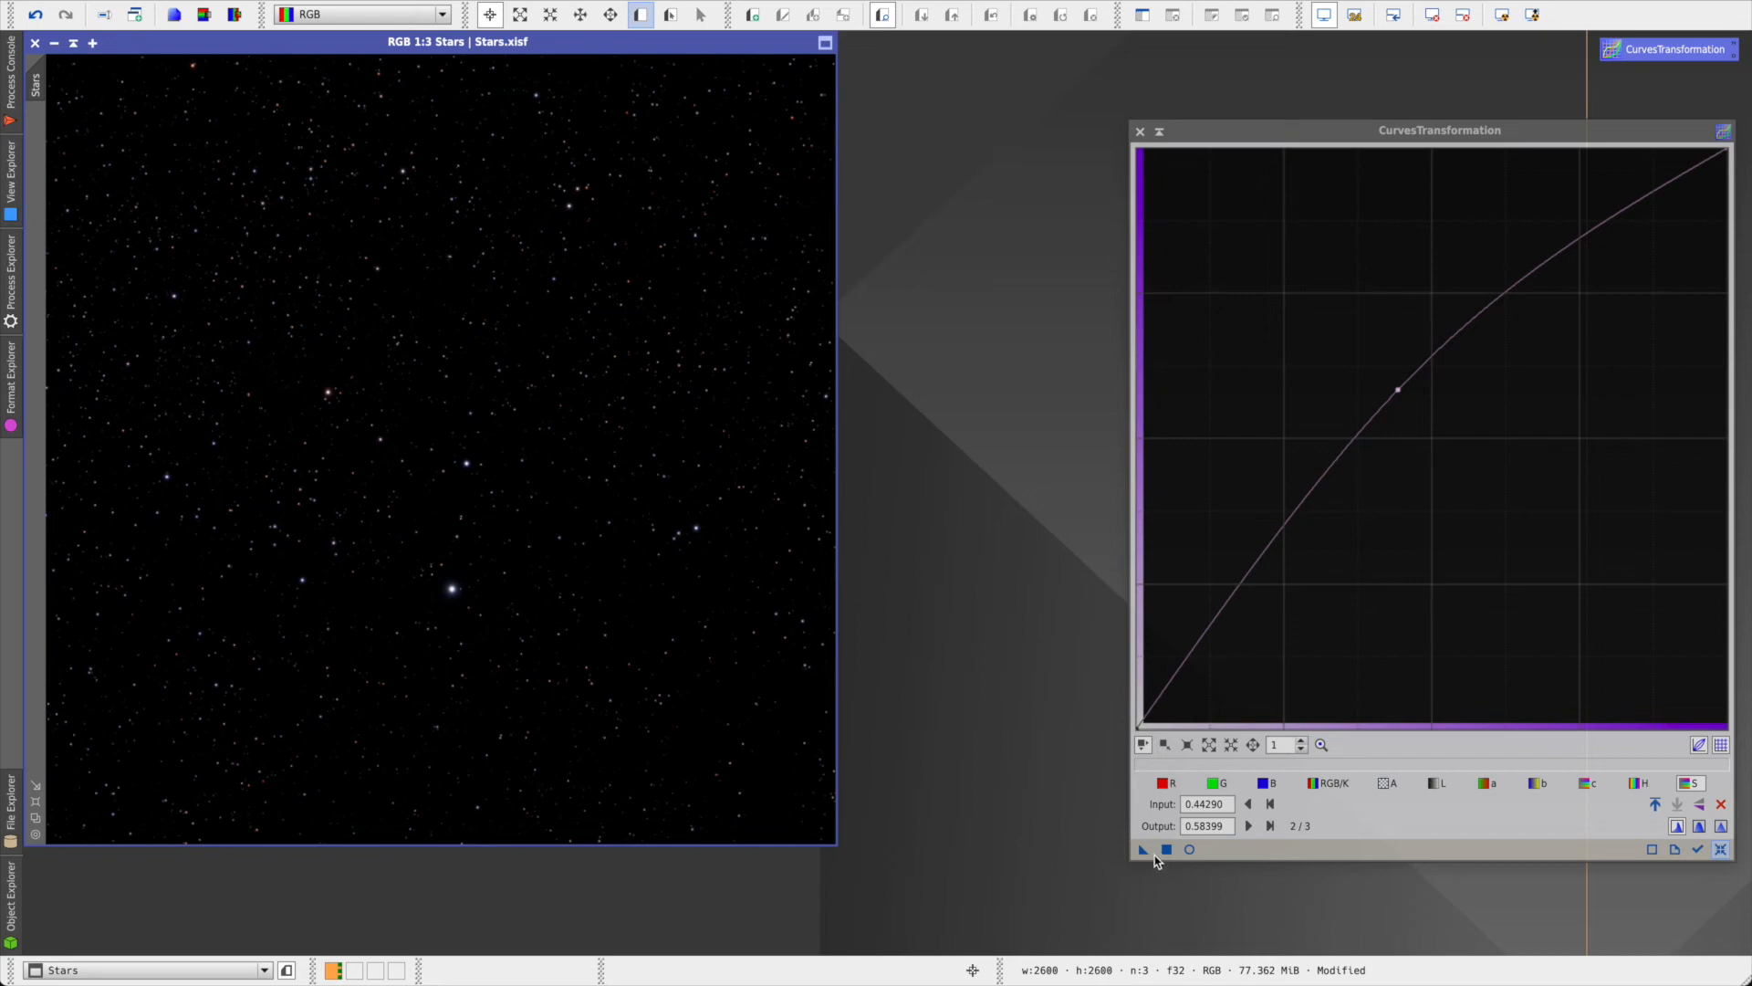
pyautogui.moveTo(1143, 848); pyautogui.dragTo(650, 721)
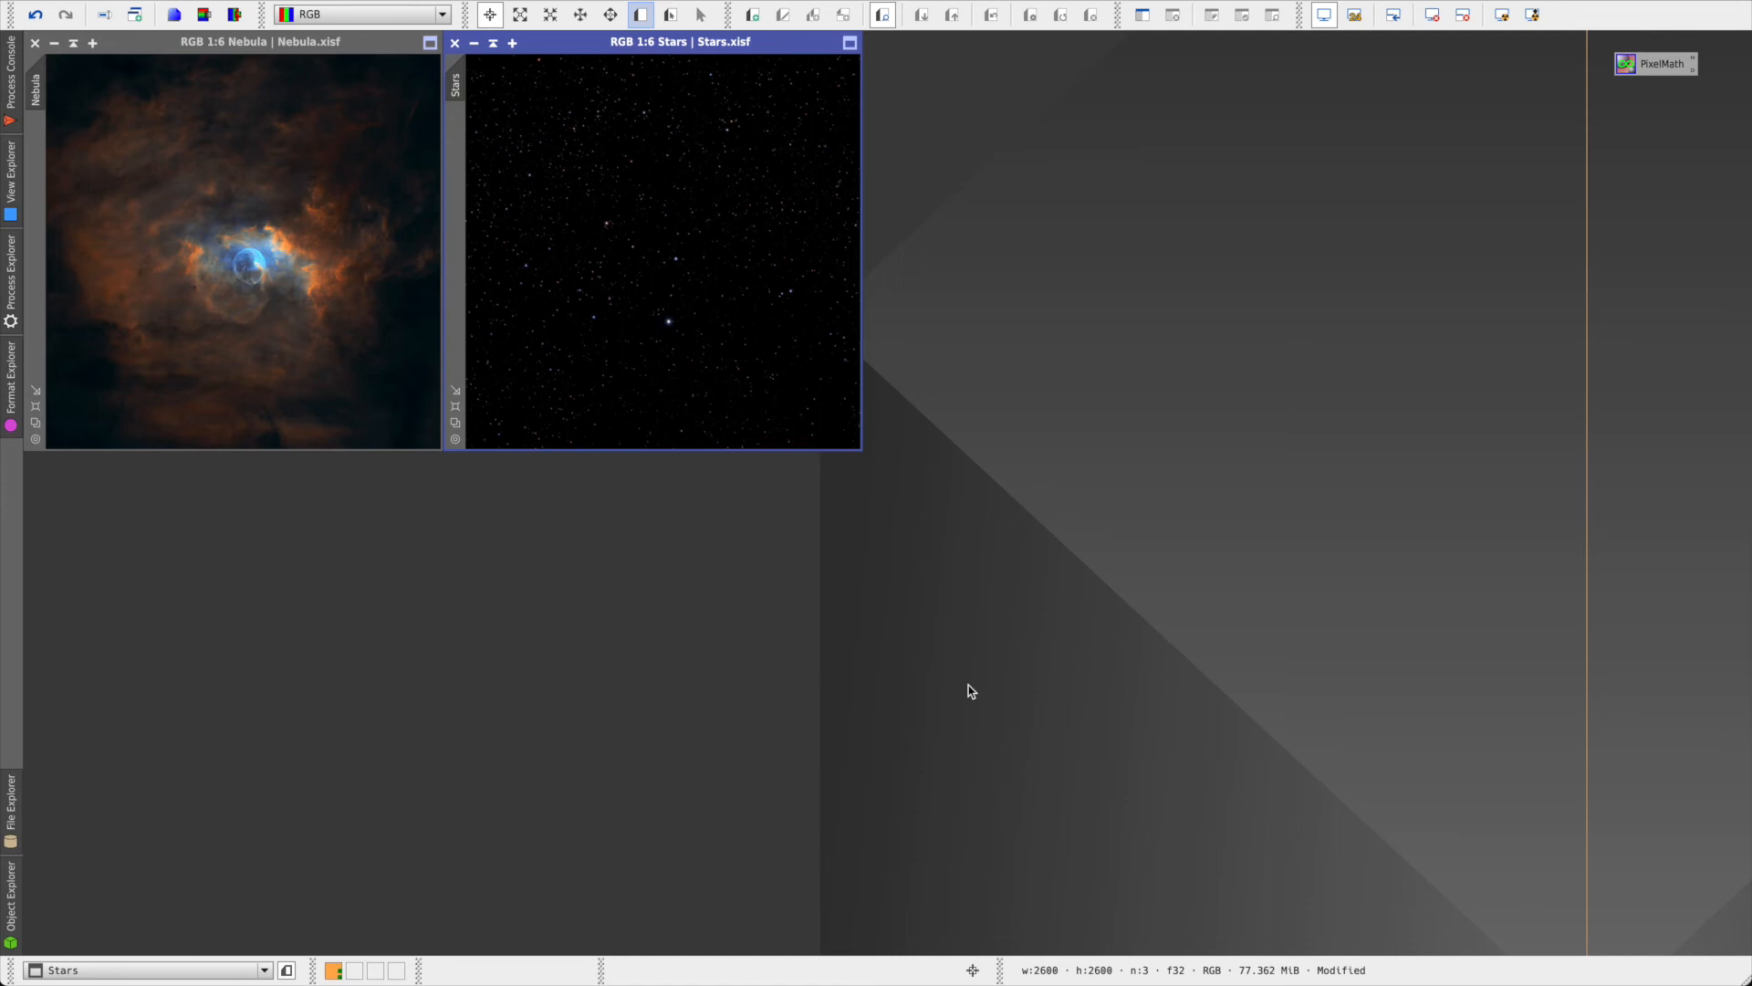
# - Open PixelMath and enter the RGB/K expression ~(~Stars*~Nebula) to screen-blend the stars with the nebula
pyautogui.doubleClick(1649, 66)
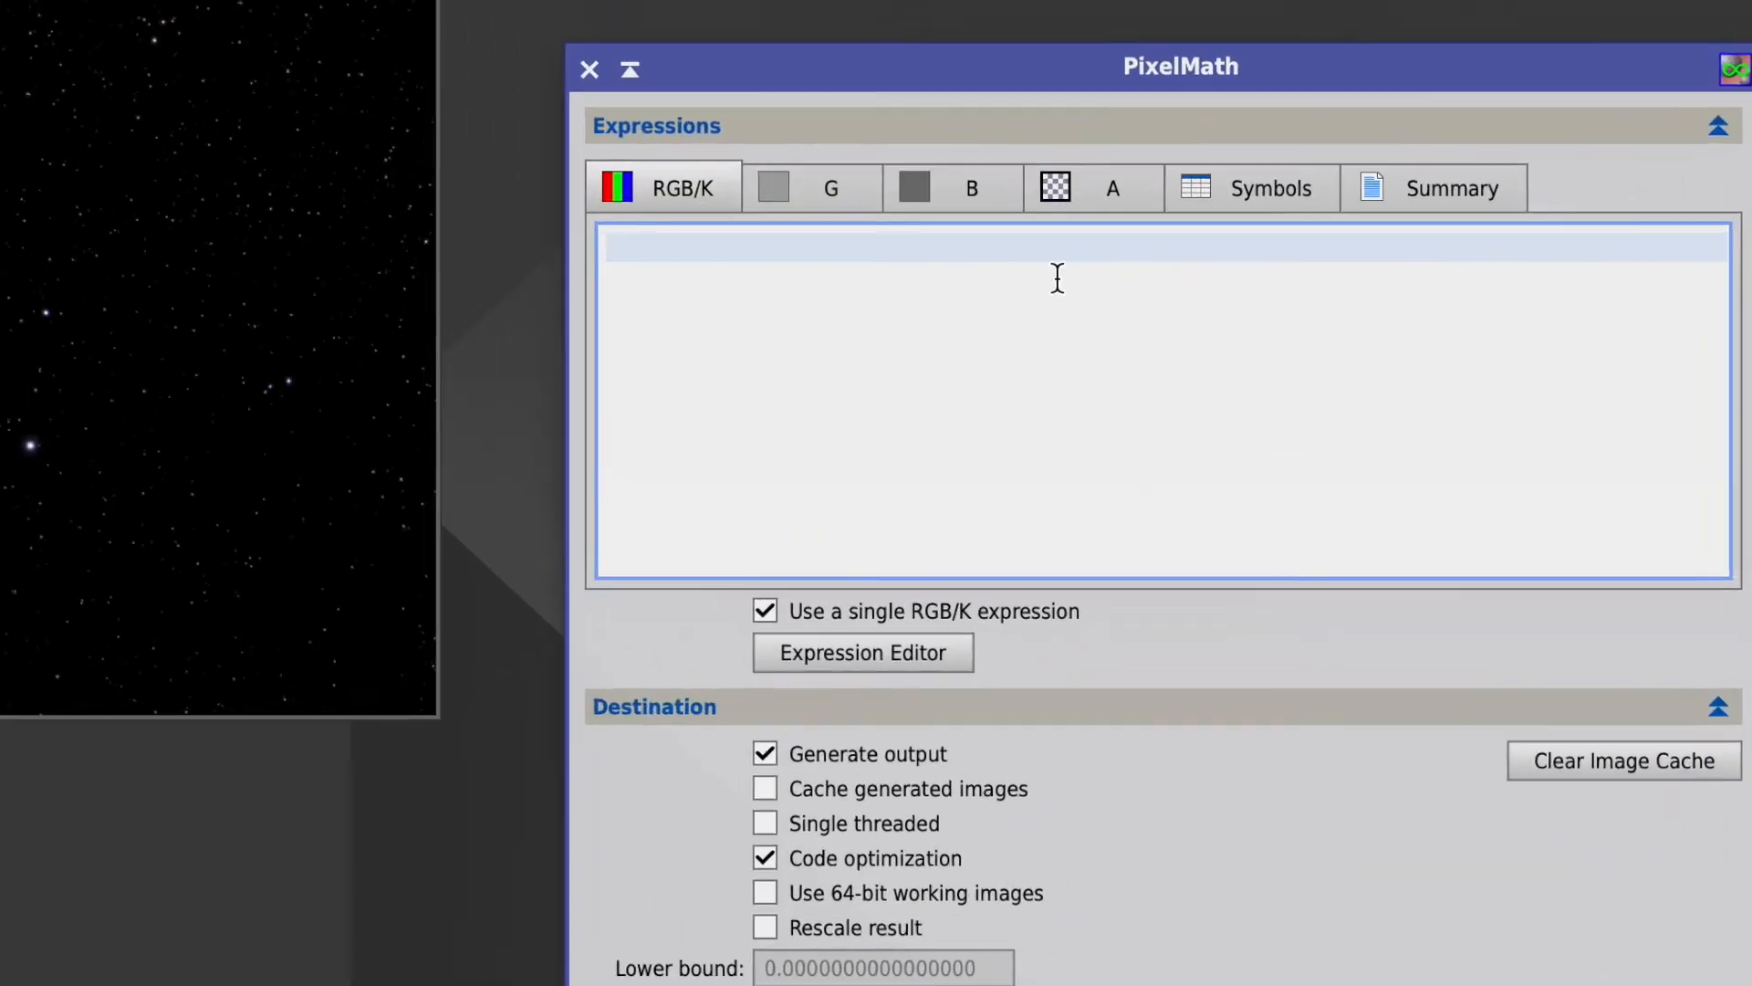
pyautogui.write('~(~Sta')
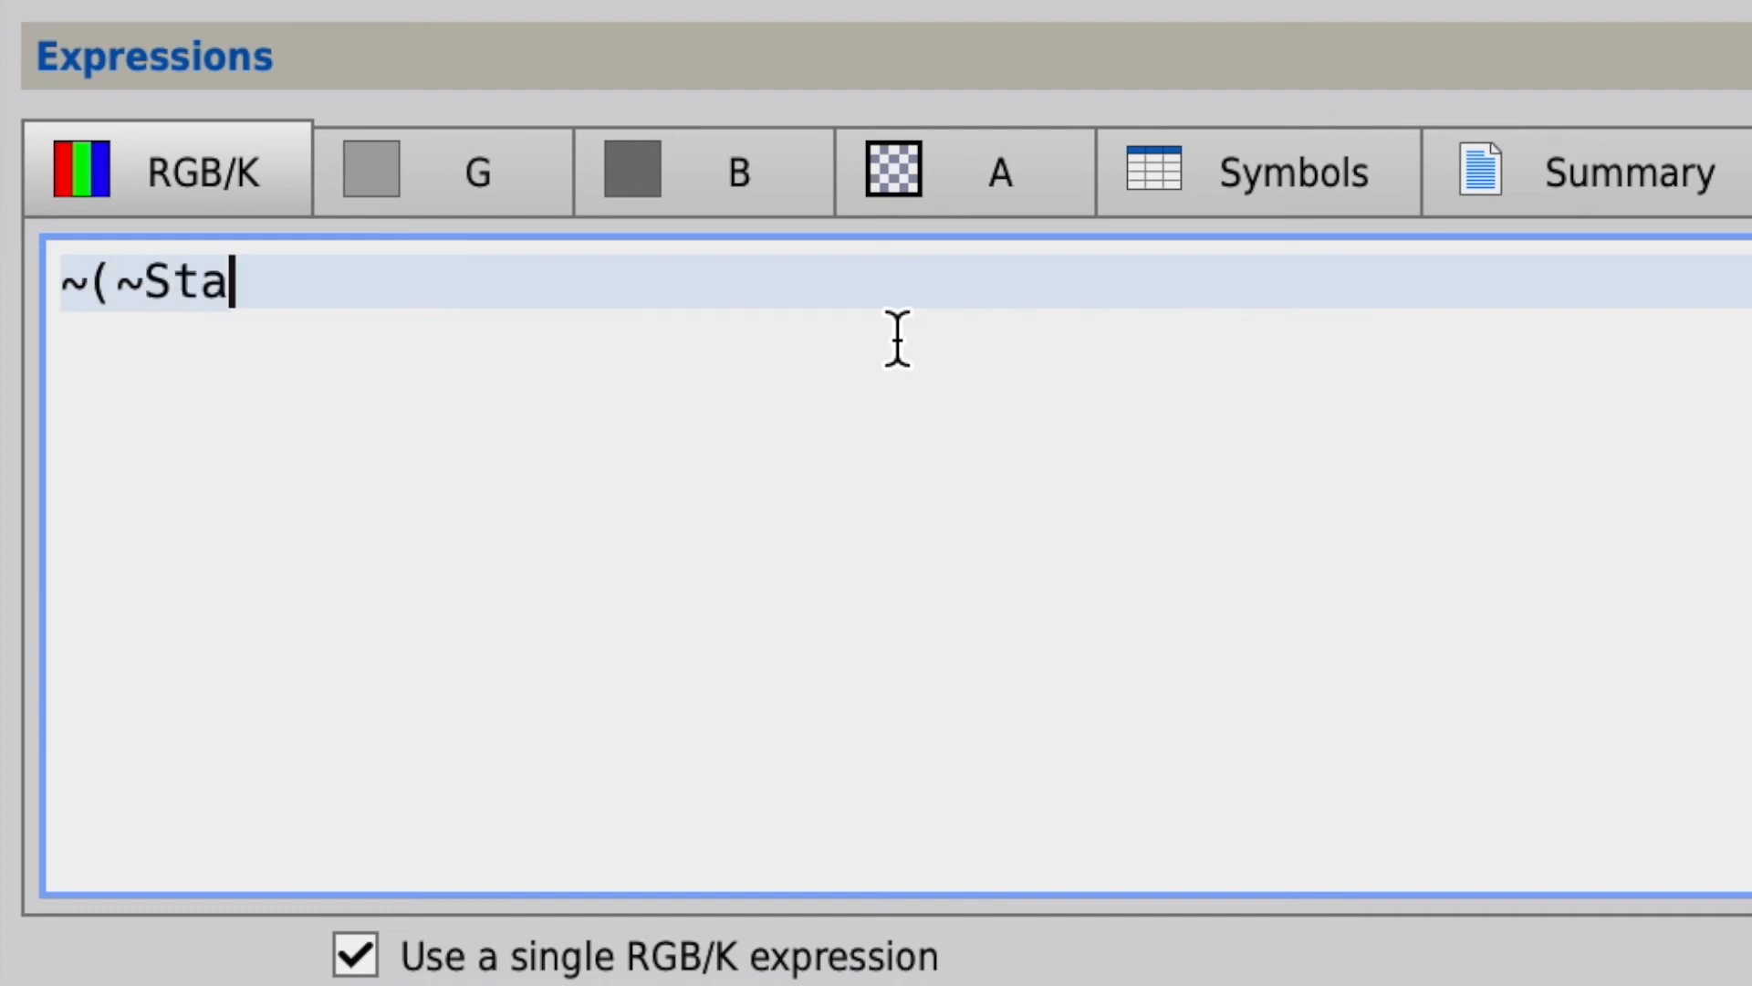
pyautogui.write('rs*')
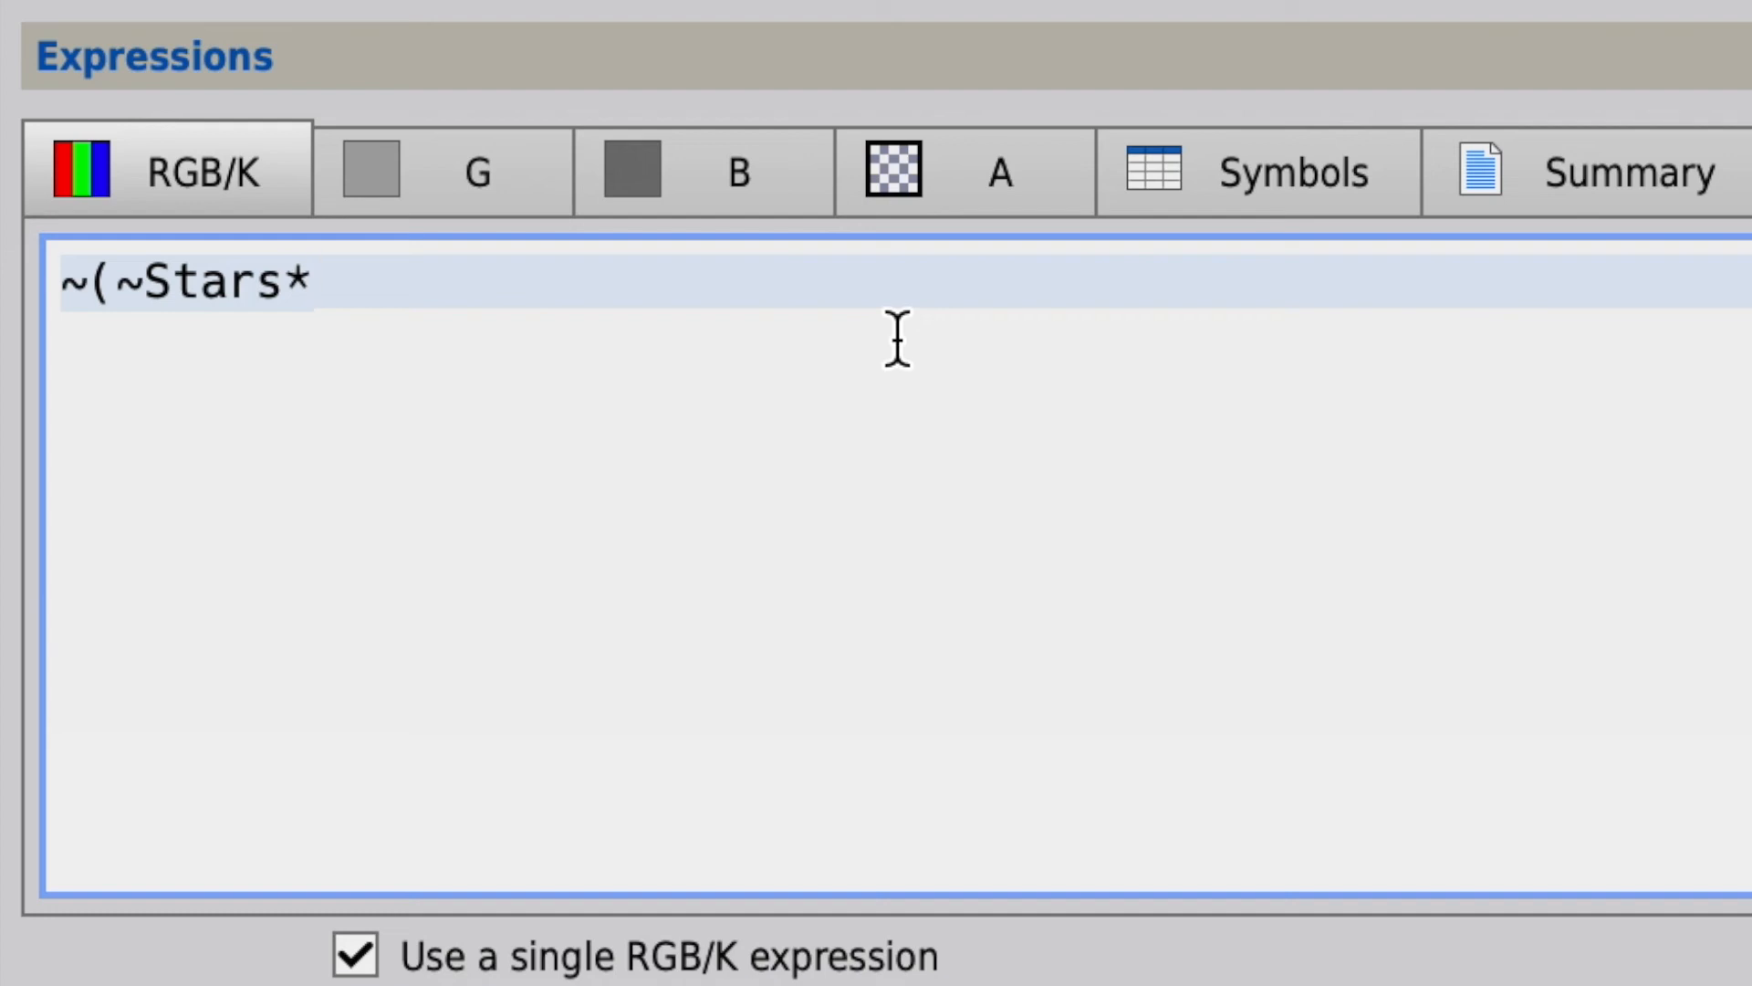
pyautogui.write('~Nebu')
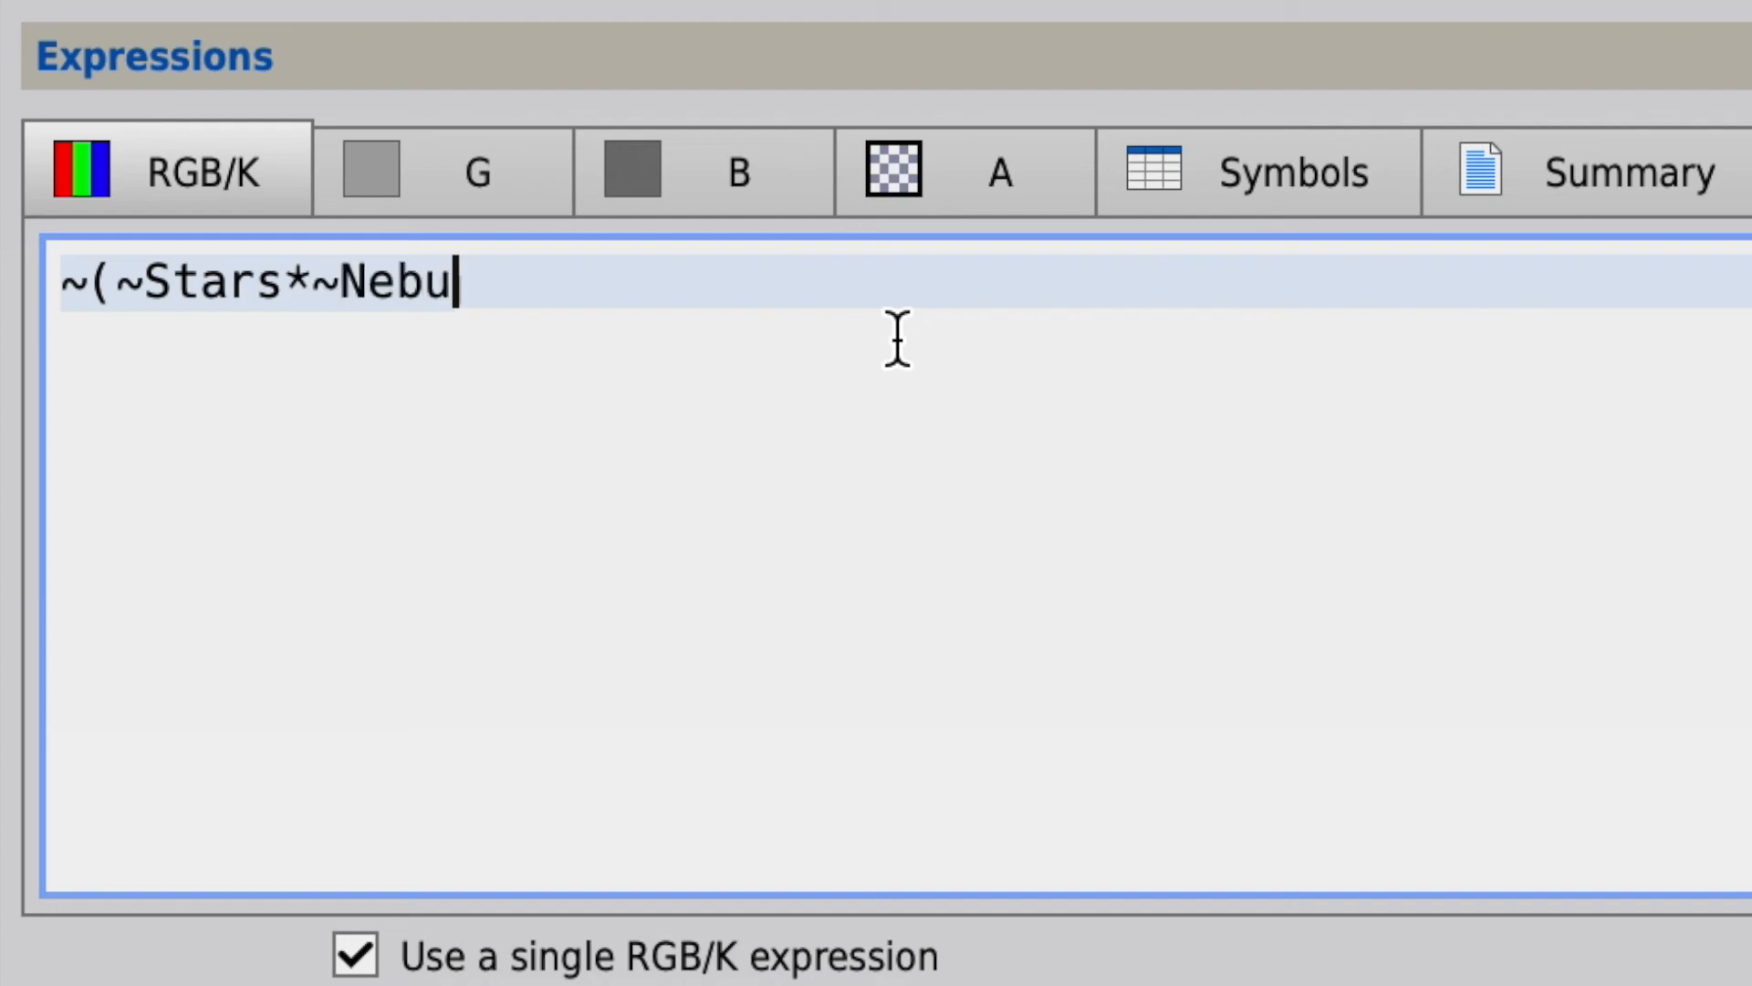
pyautogui.write('la)')
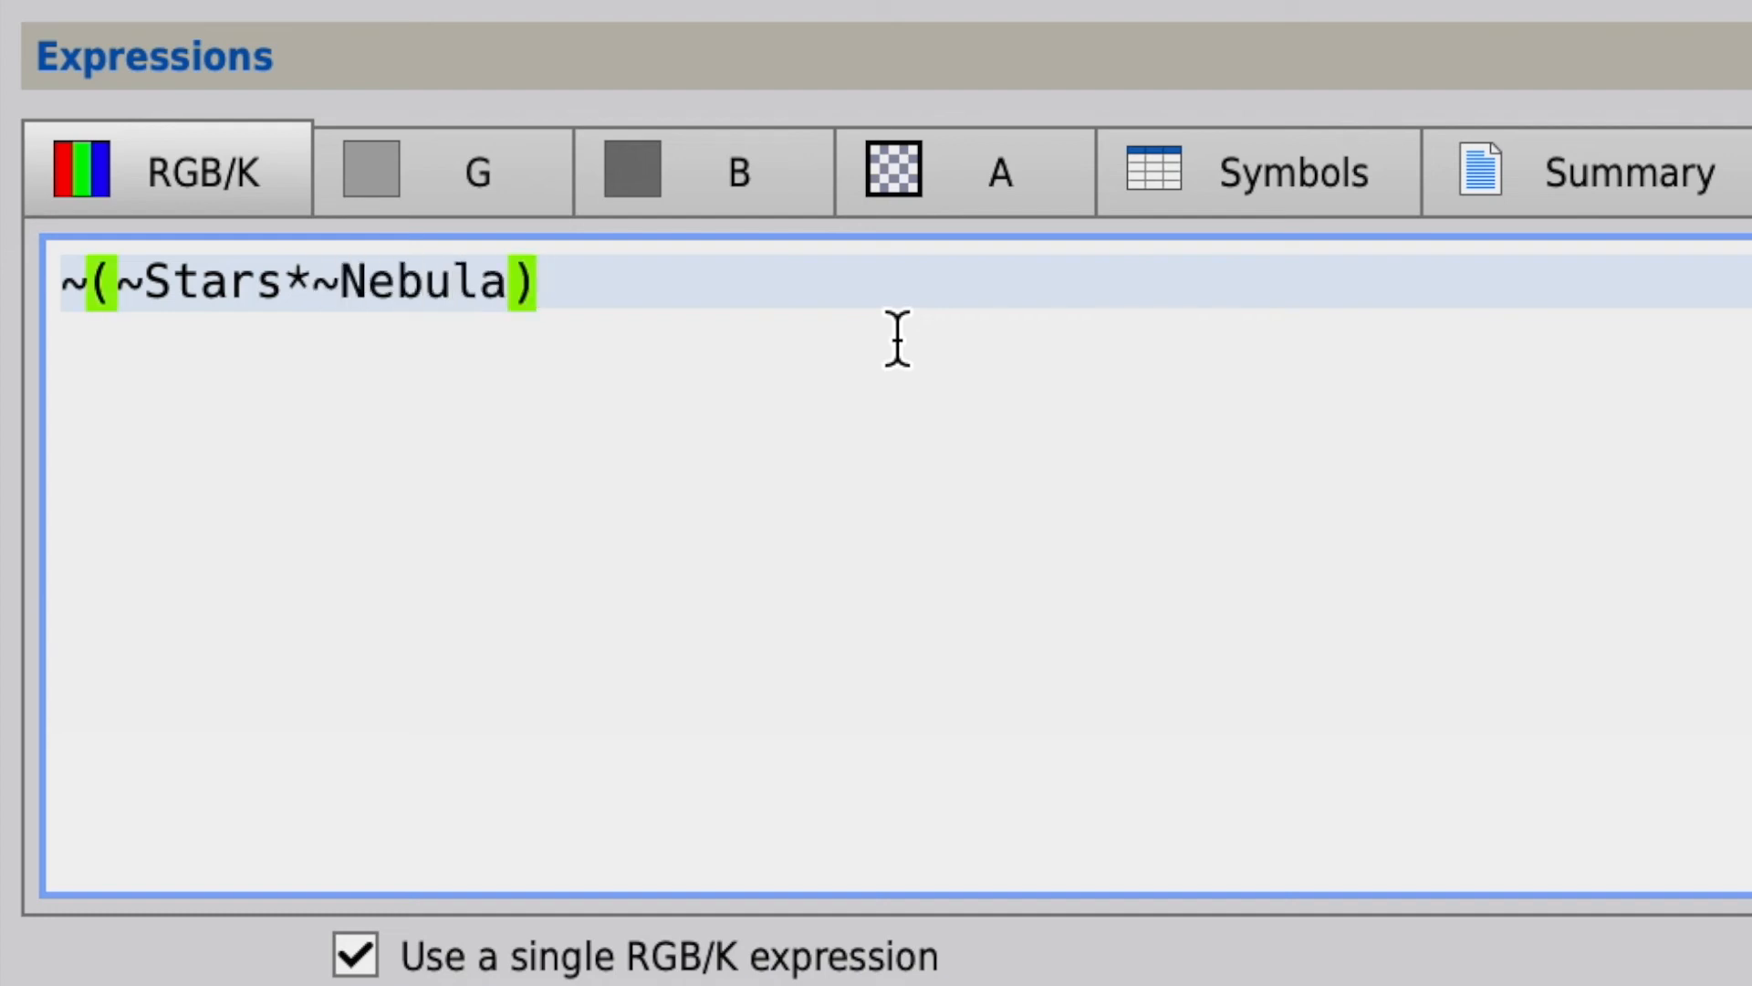
pyautogui.doubleClick(78, 283)
pyautogui.click(580, 281)
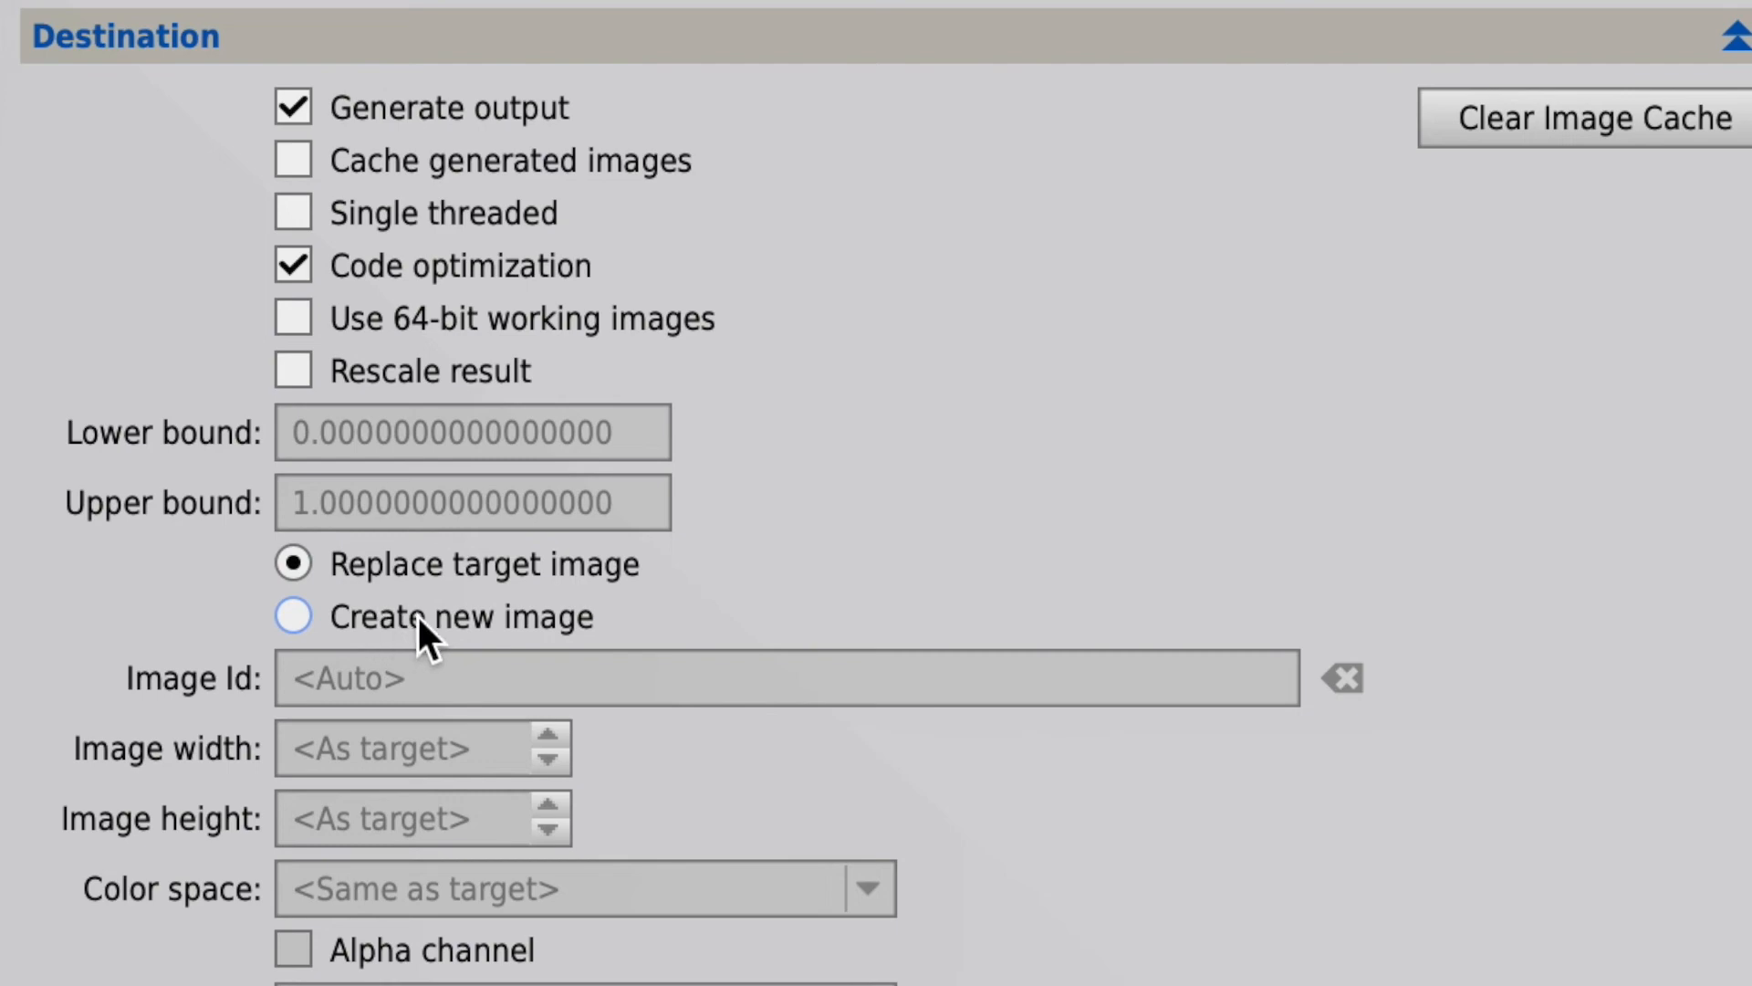
# - Set PixelMath to create a new image, run the blend expression on Stars, and close the tool
pyautogui.click(393, 614)
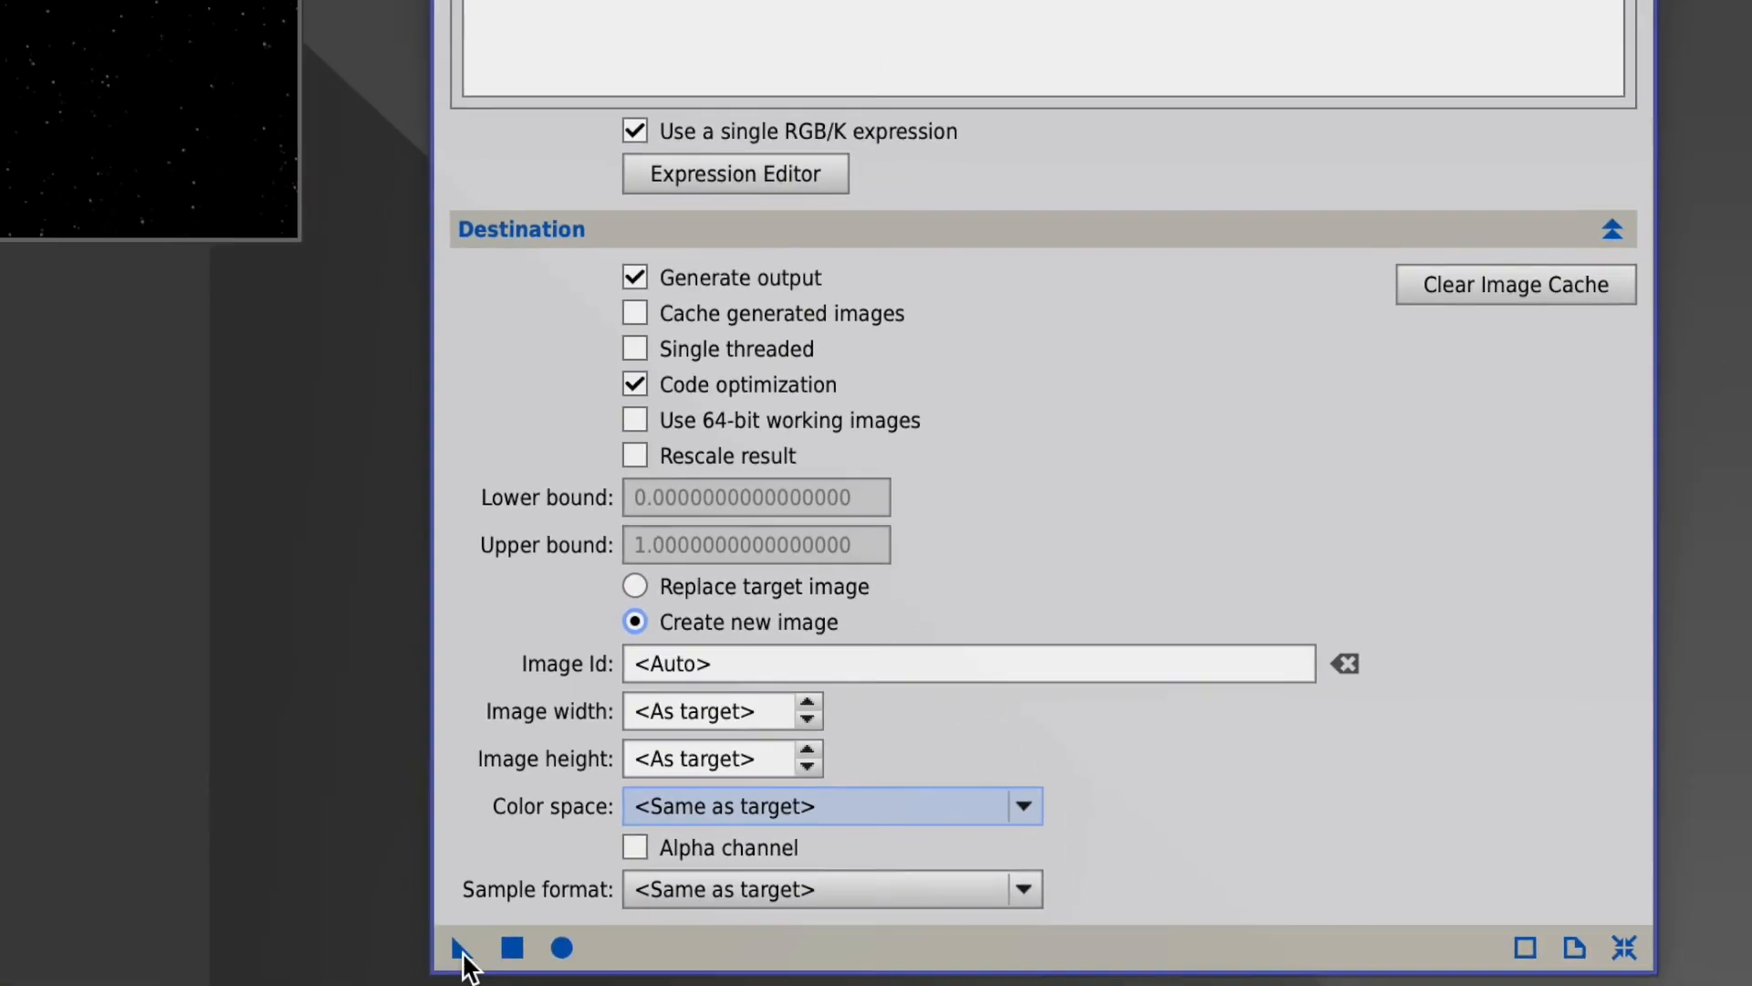
pyautogui.click(459, 949)
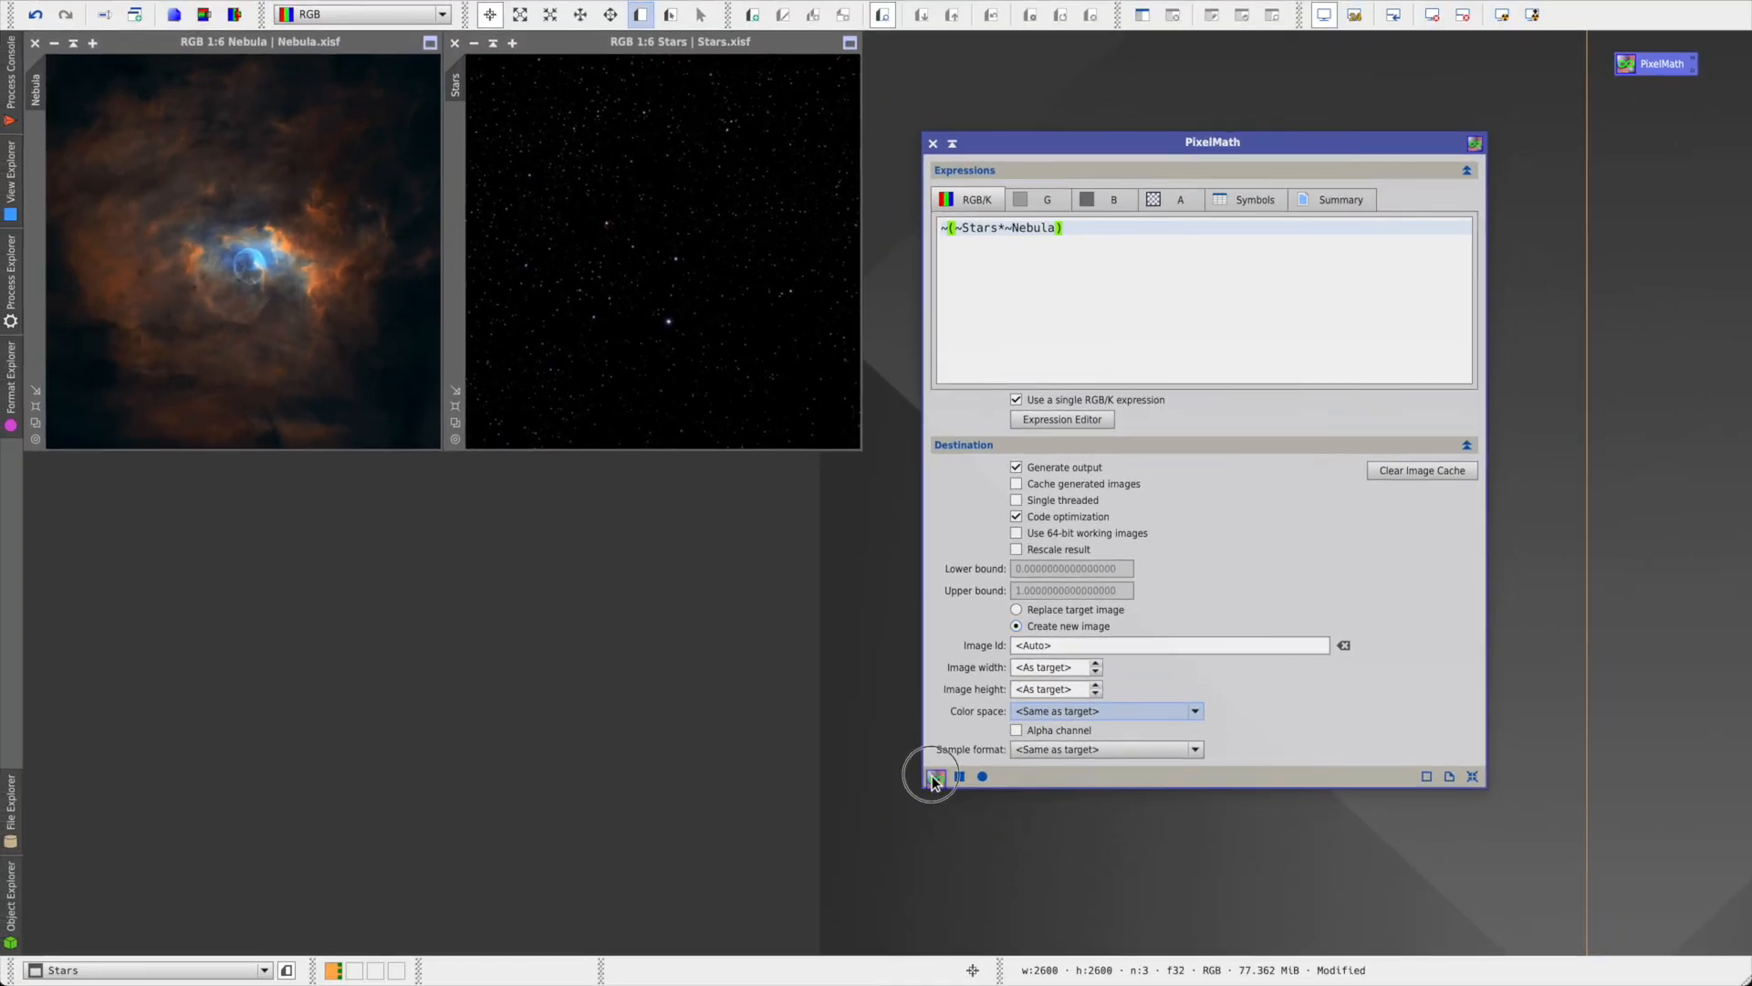
pyautogui.moveTo(934, 780); pyautogui.dragTo(693, 360)
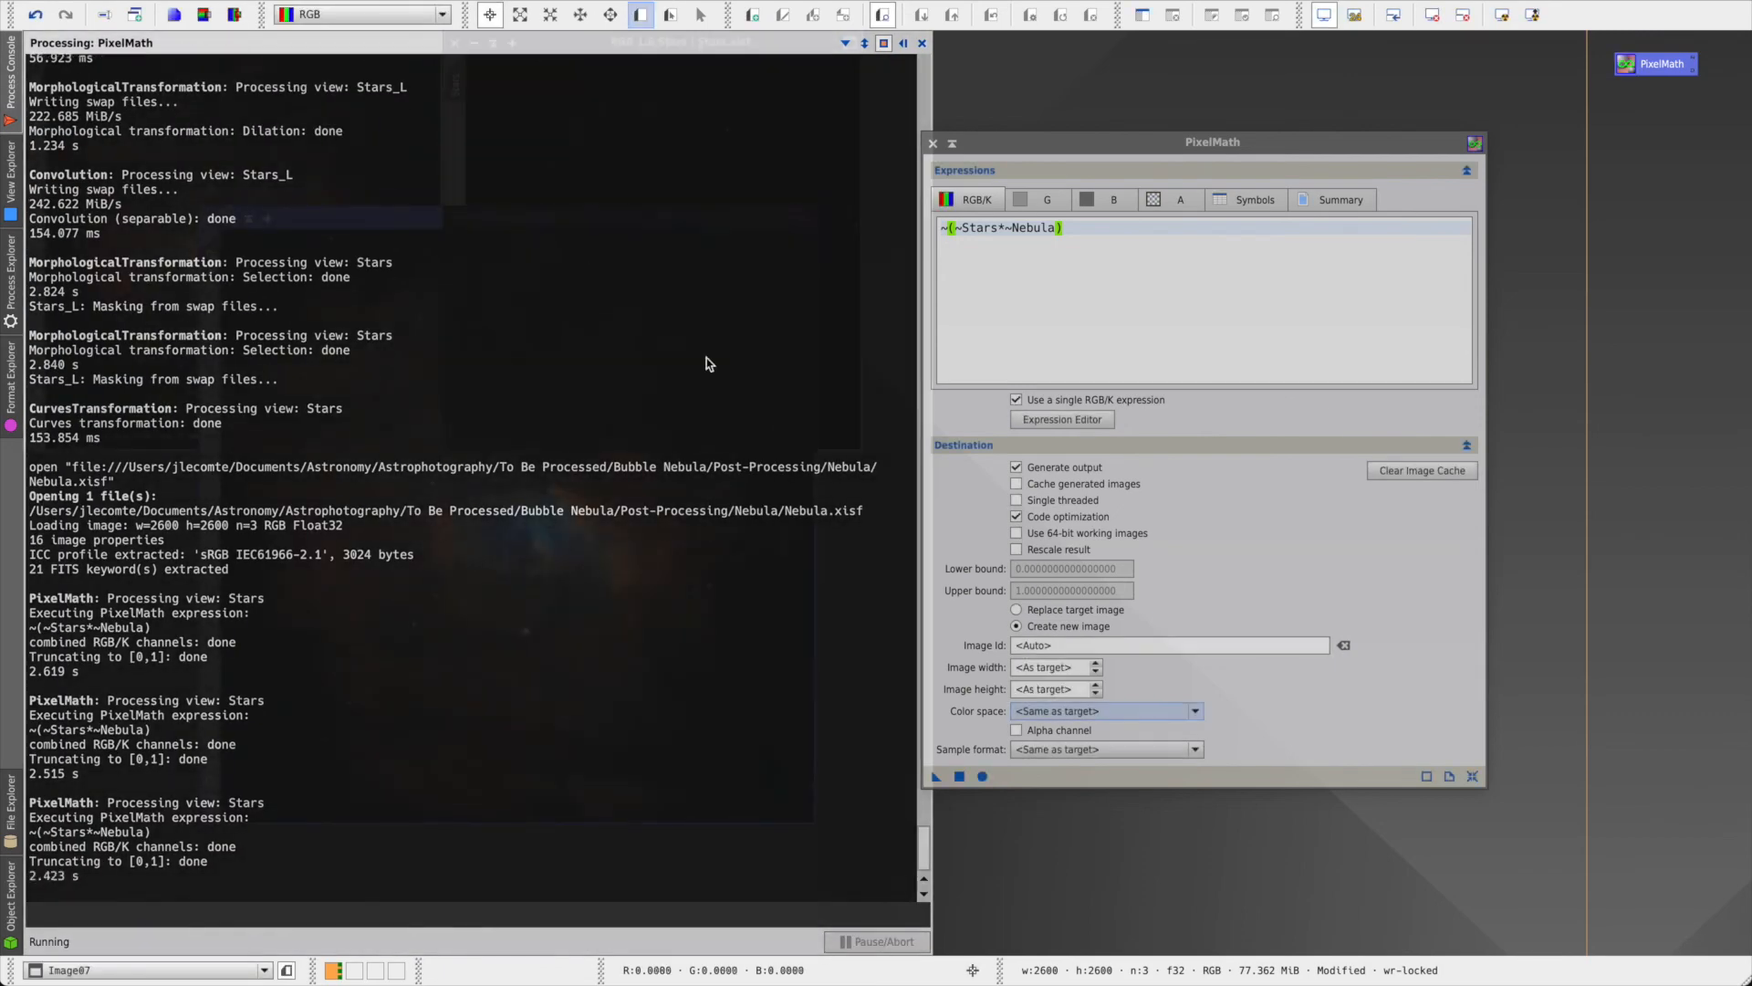
pyautogui.click(933, 143)
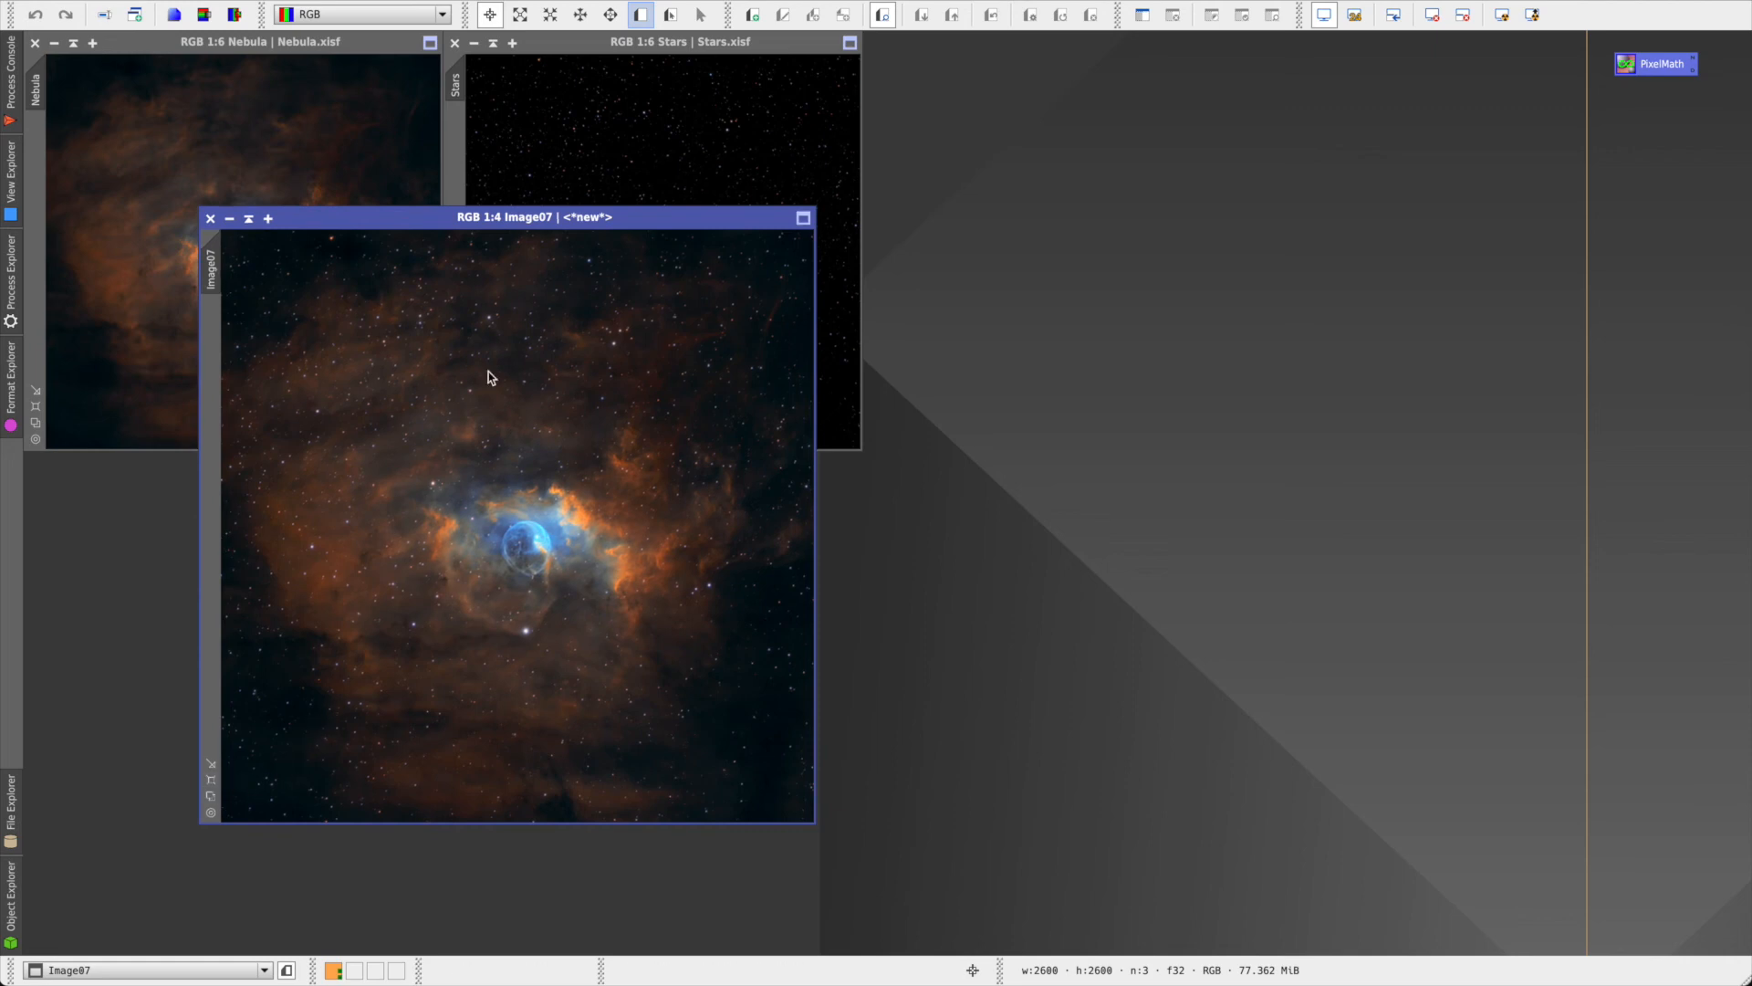
# - Enlarge the combined image to 1:3 and inspect the stars around the bubble and the nebula's upper-left area up close
pyautogui.hotkey('ctrl', '+')
pyautogui.moveTo(495, 154); pyautogui.dragTo(431, 89)
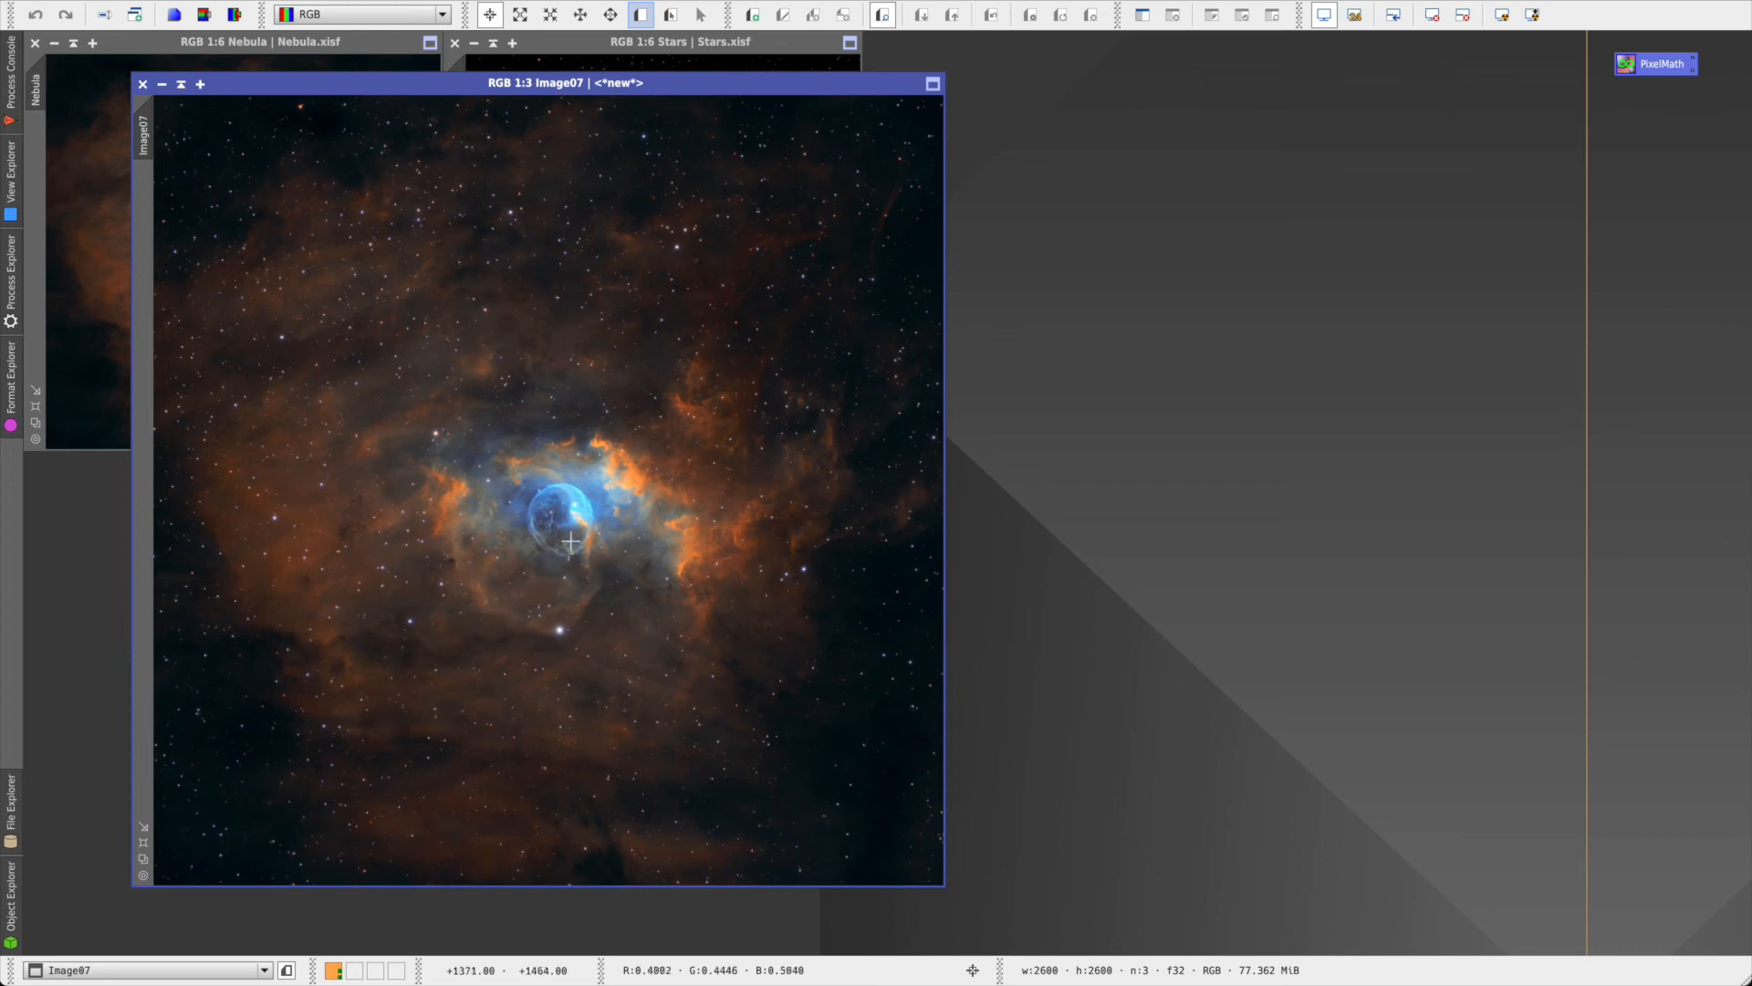
pyautogui.scroll(2, 621, 514)
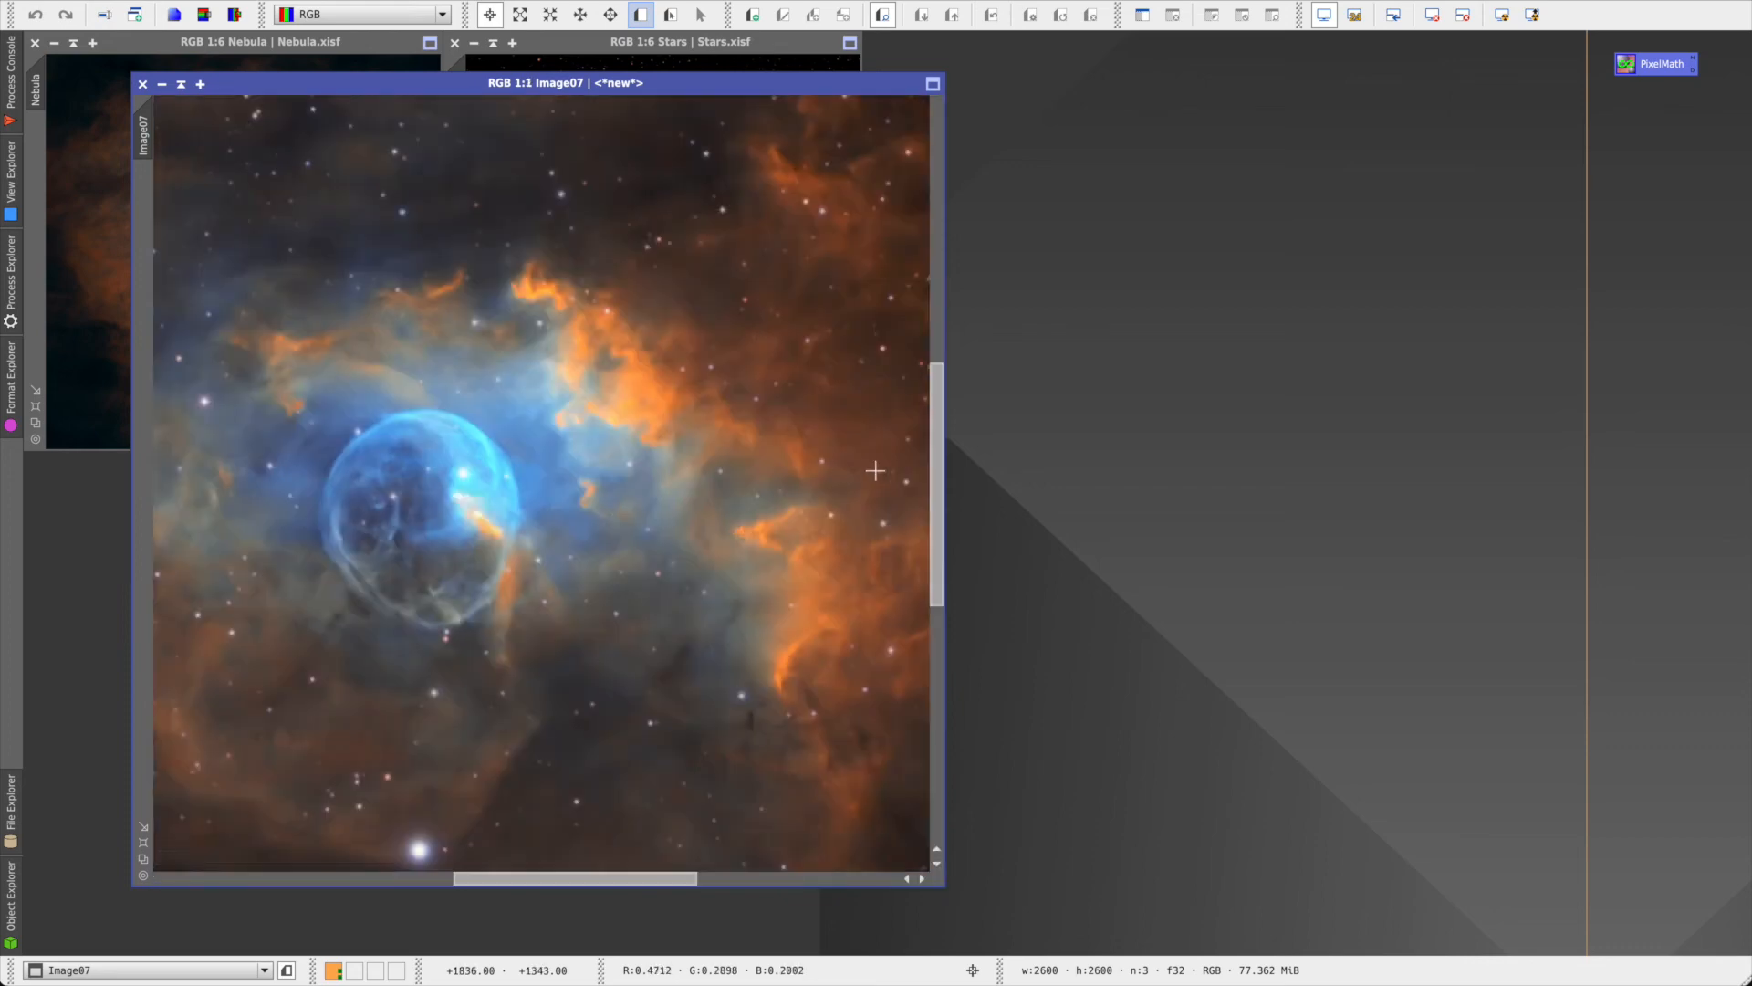
pyautogui.moveTo(936, 468); pyautogui.dragTo(933, 277)
pyautogui.moveTo(619, 878); pyautogui.dragTo(384, 878)
pyautogui.scroll(-1, 501, 478)
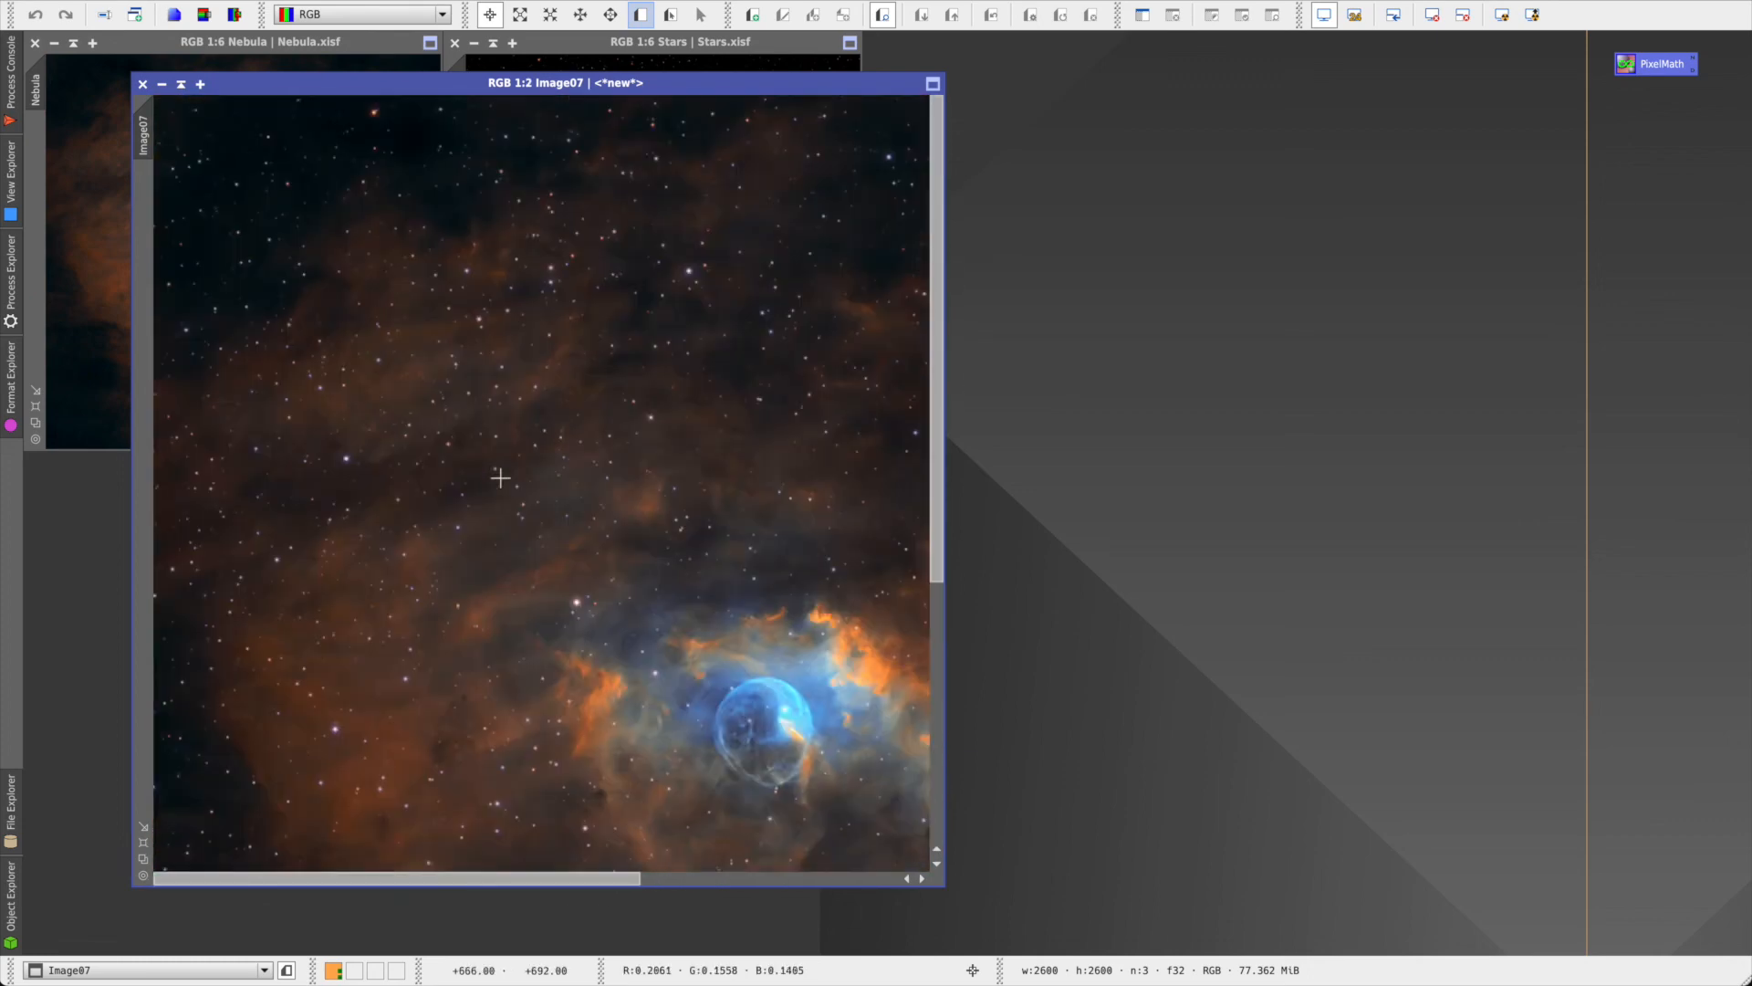
pyautogui.scroll(-1, 500, 477)
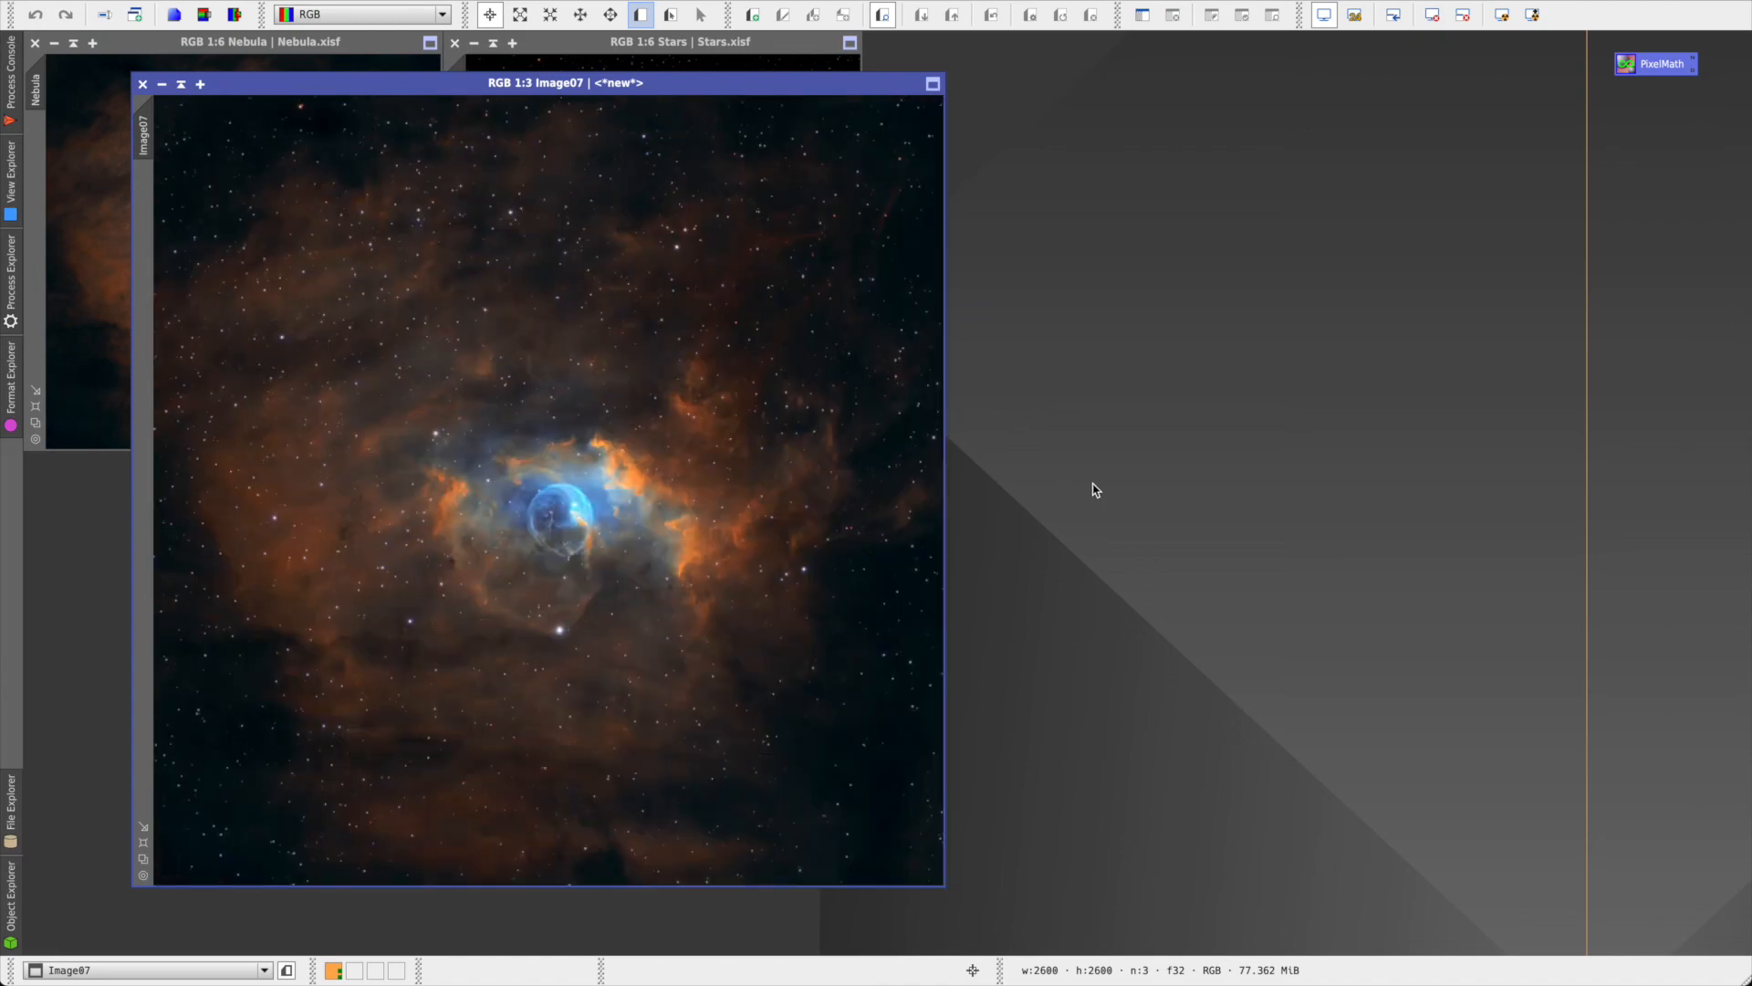